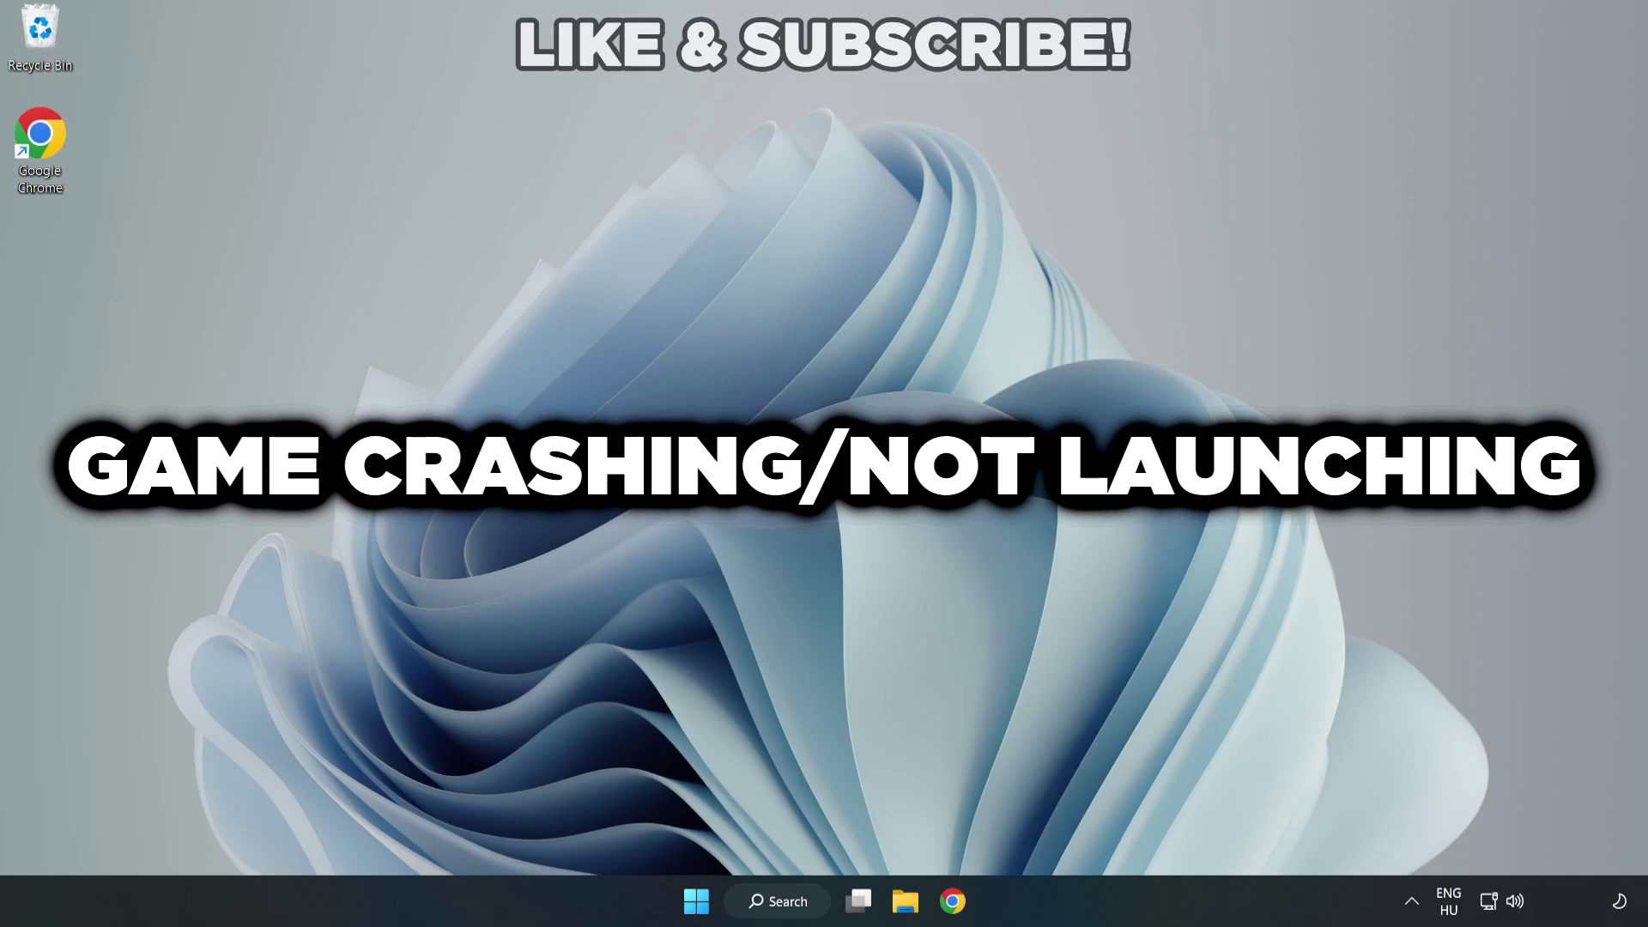
Find Device Manager through Windows Search and launch it.
left_click(783, 902)
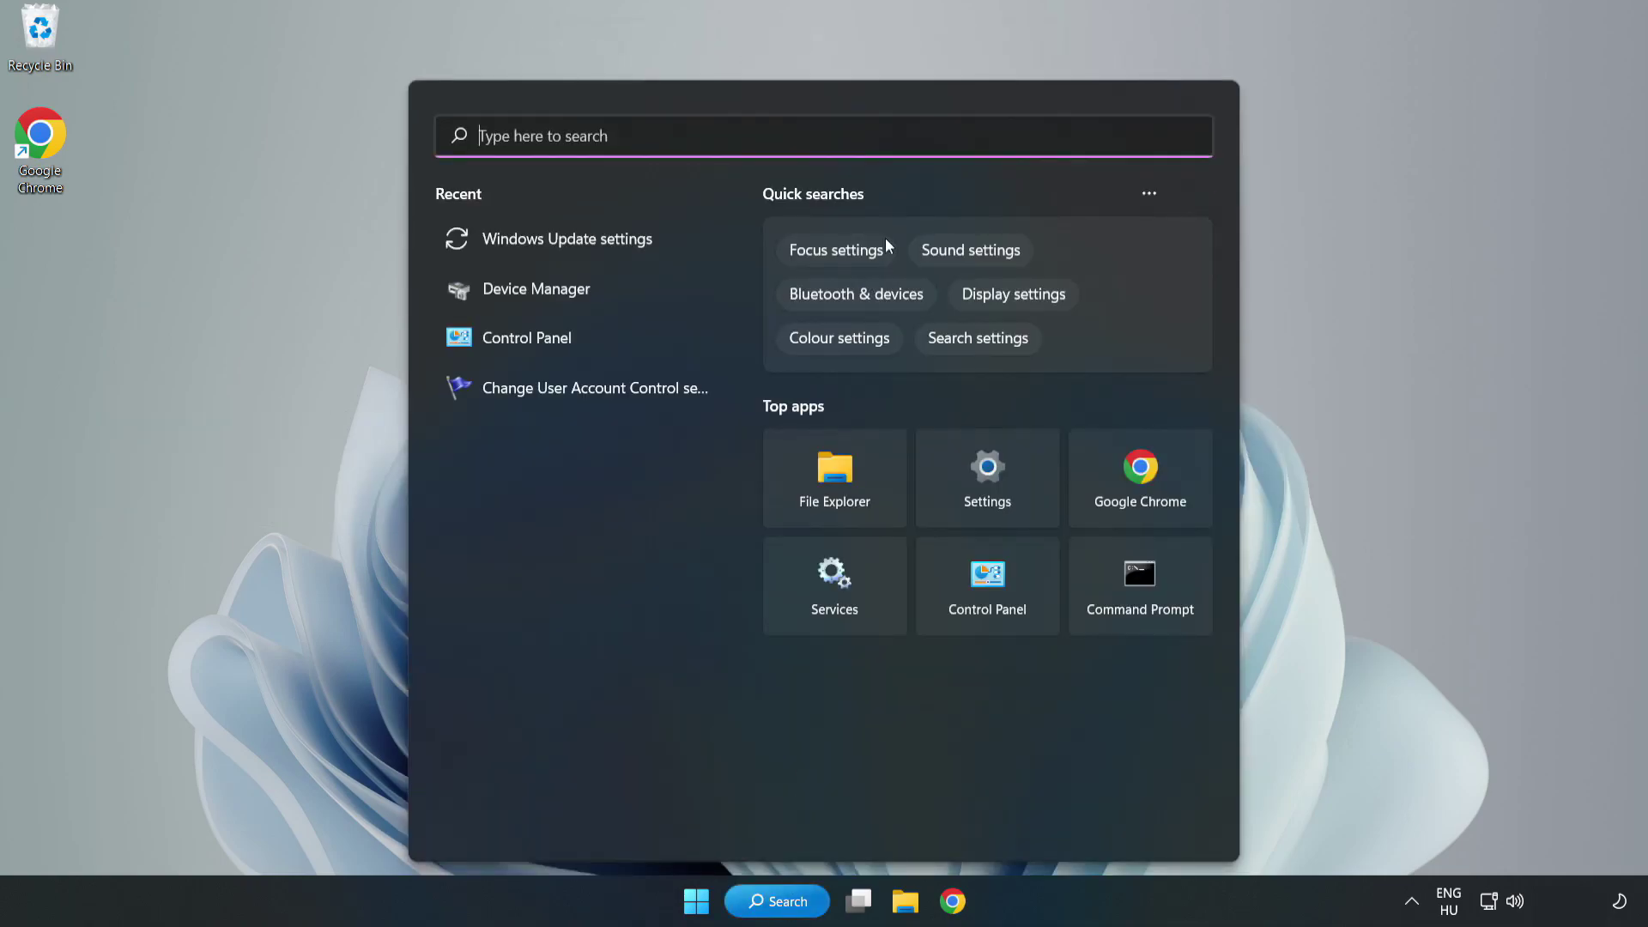
type("device m")
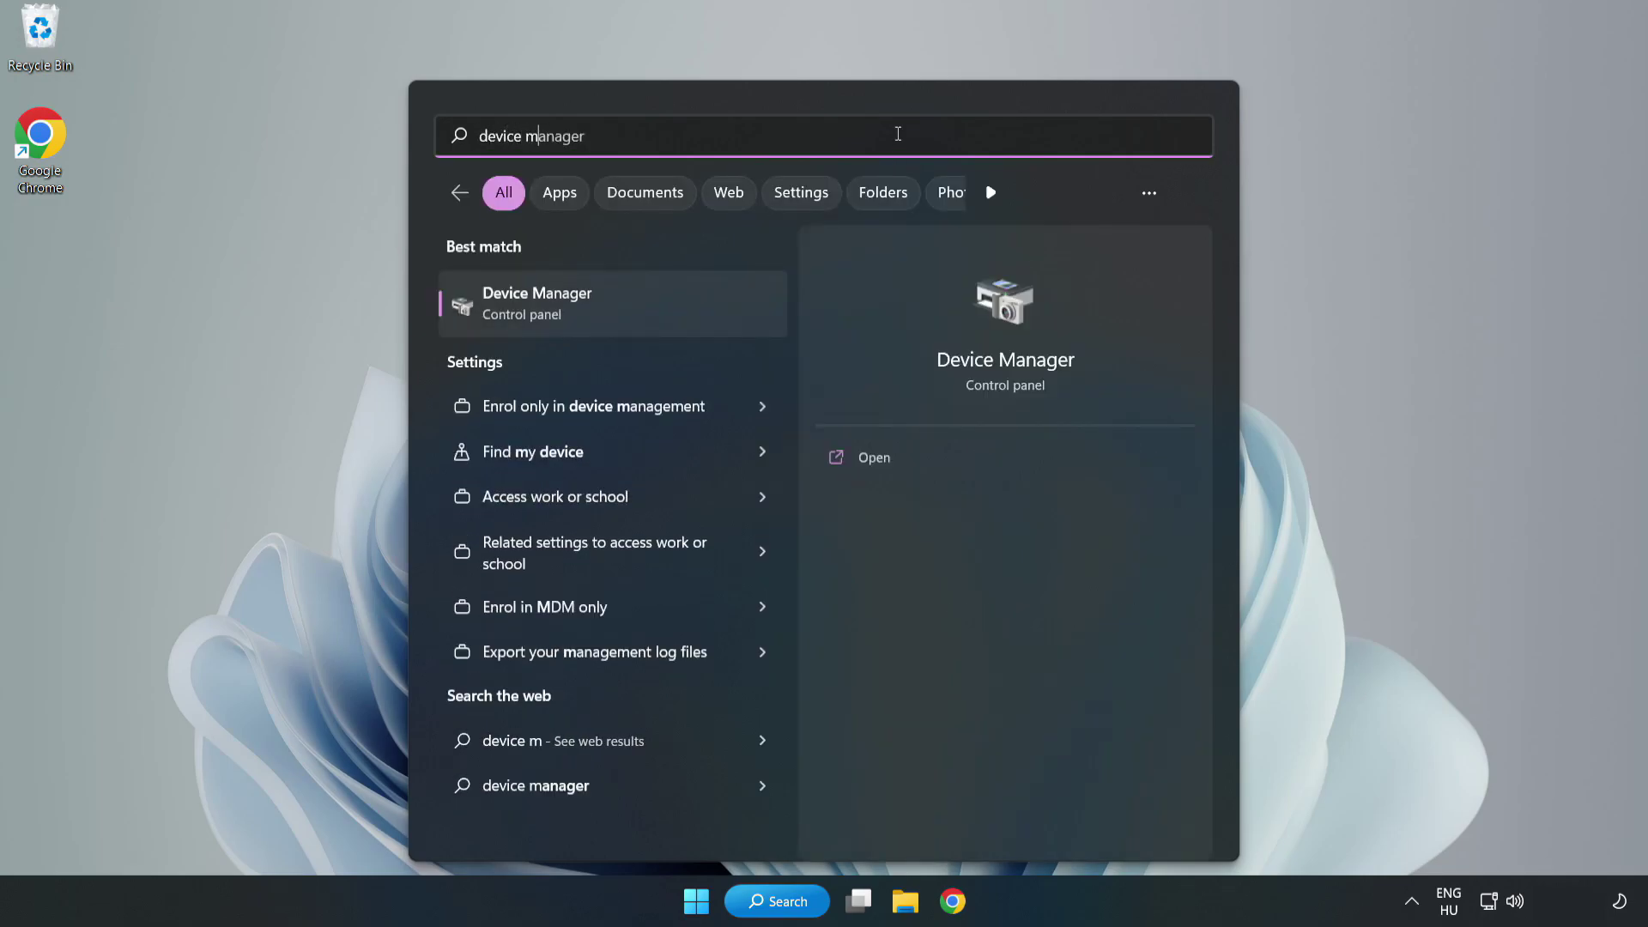
type("anager")
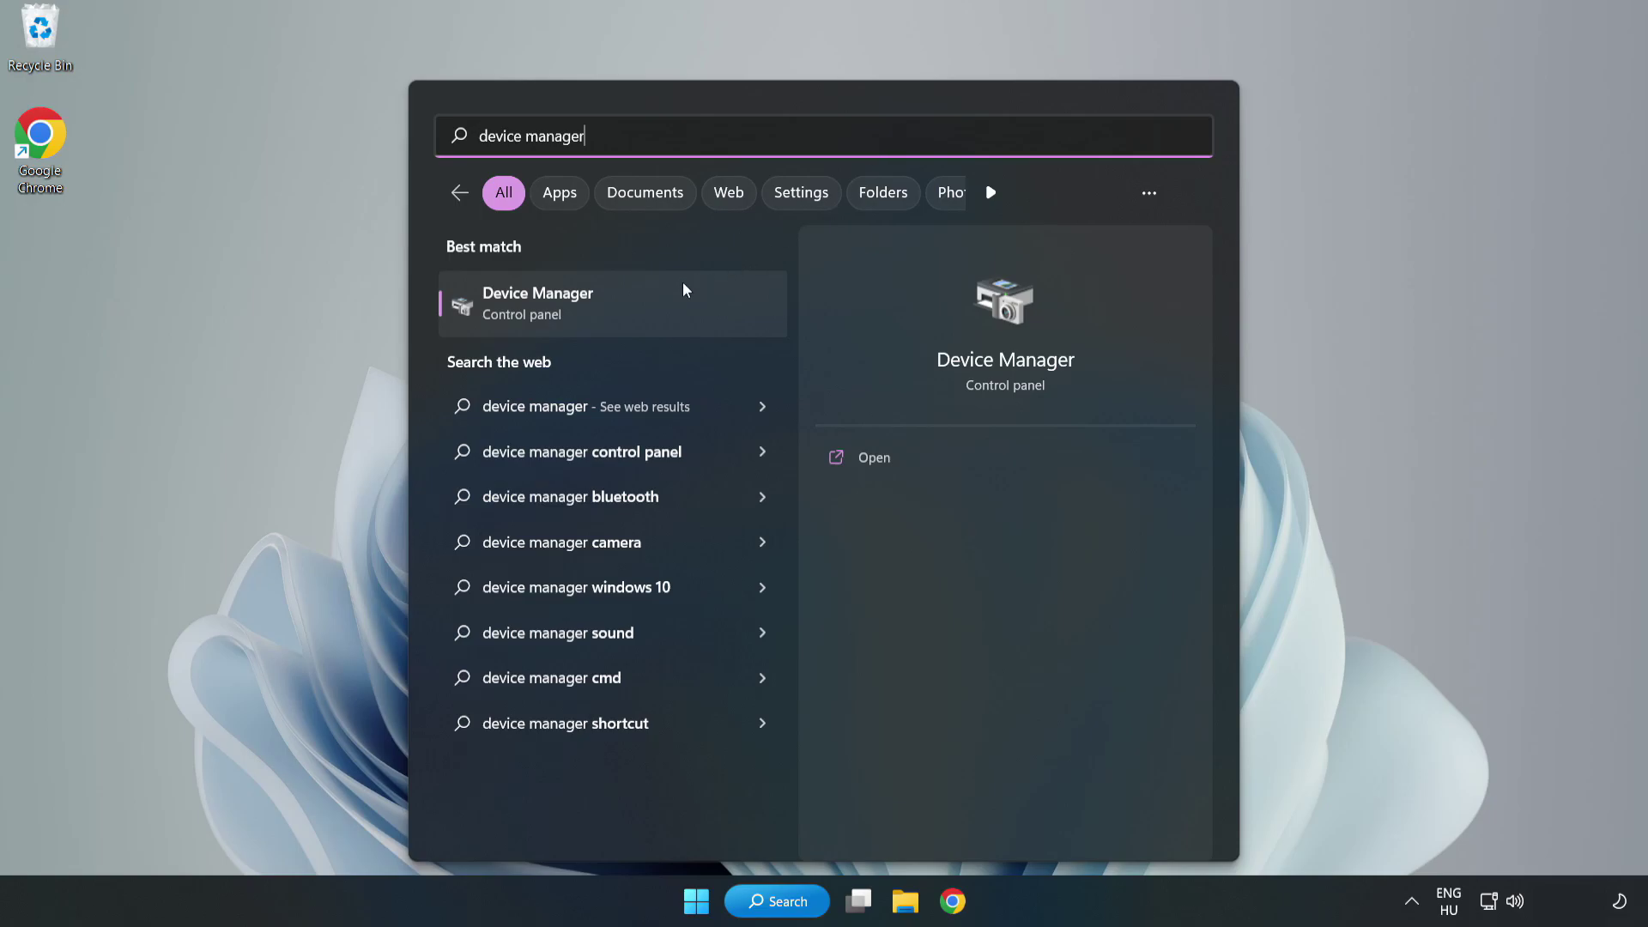
left_click(611, 316)
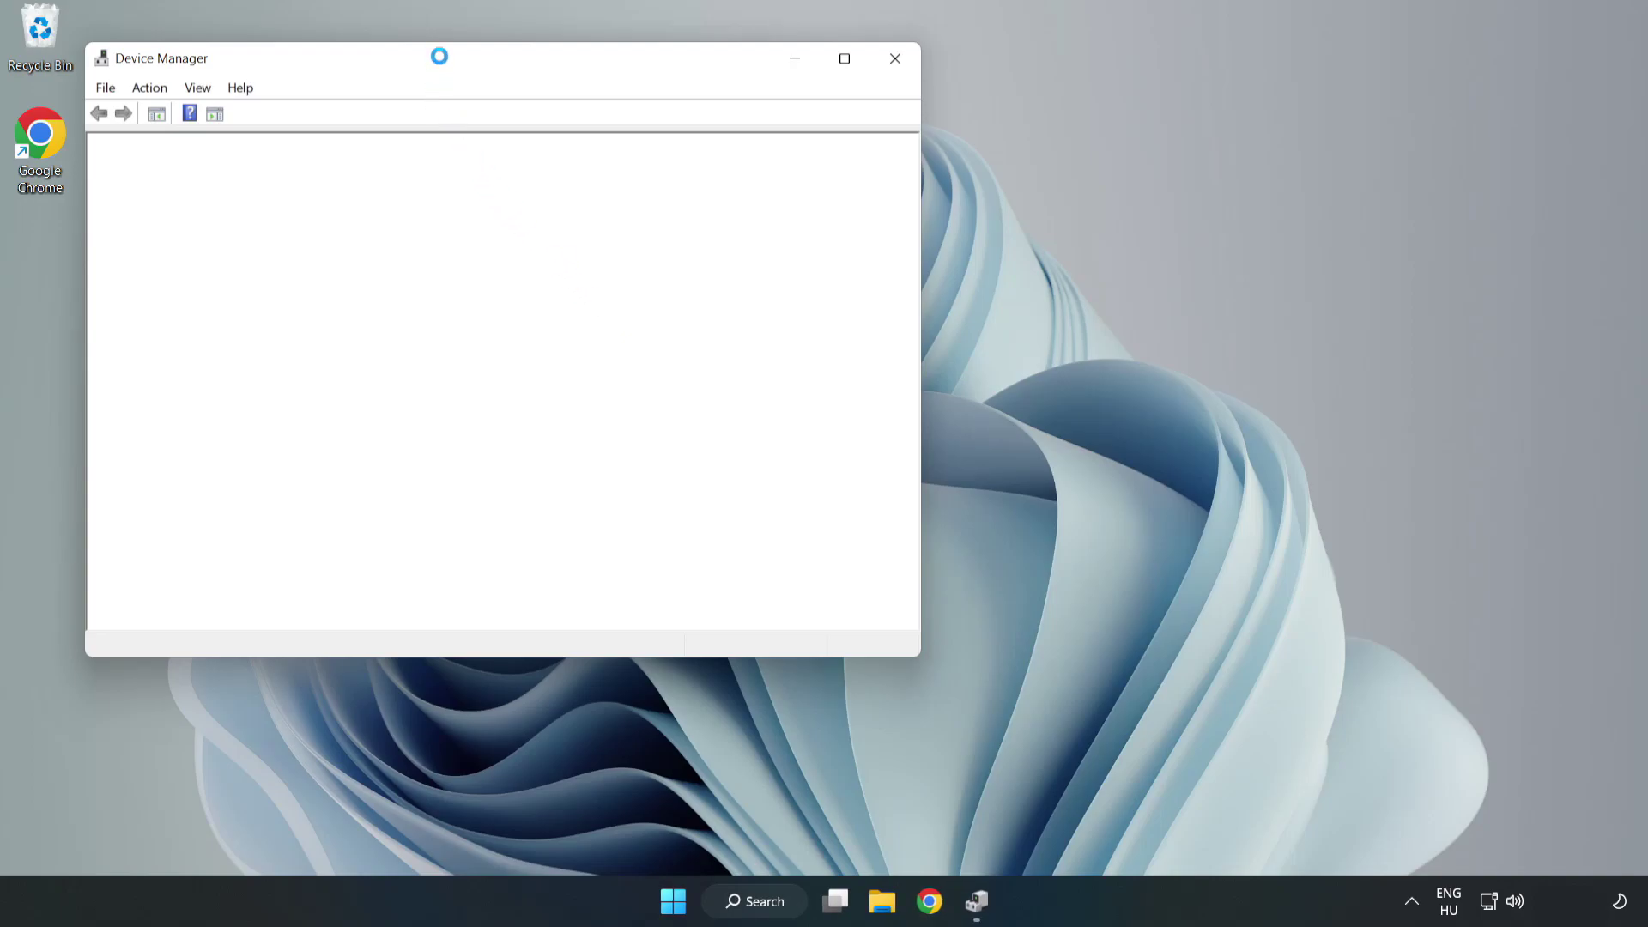
Expand Display adapters and select the VMware SVGA 3D graphics device.
left_click_drag(441, 63, 736, 147)
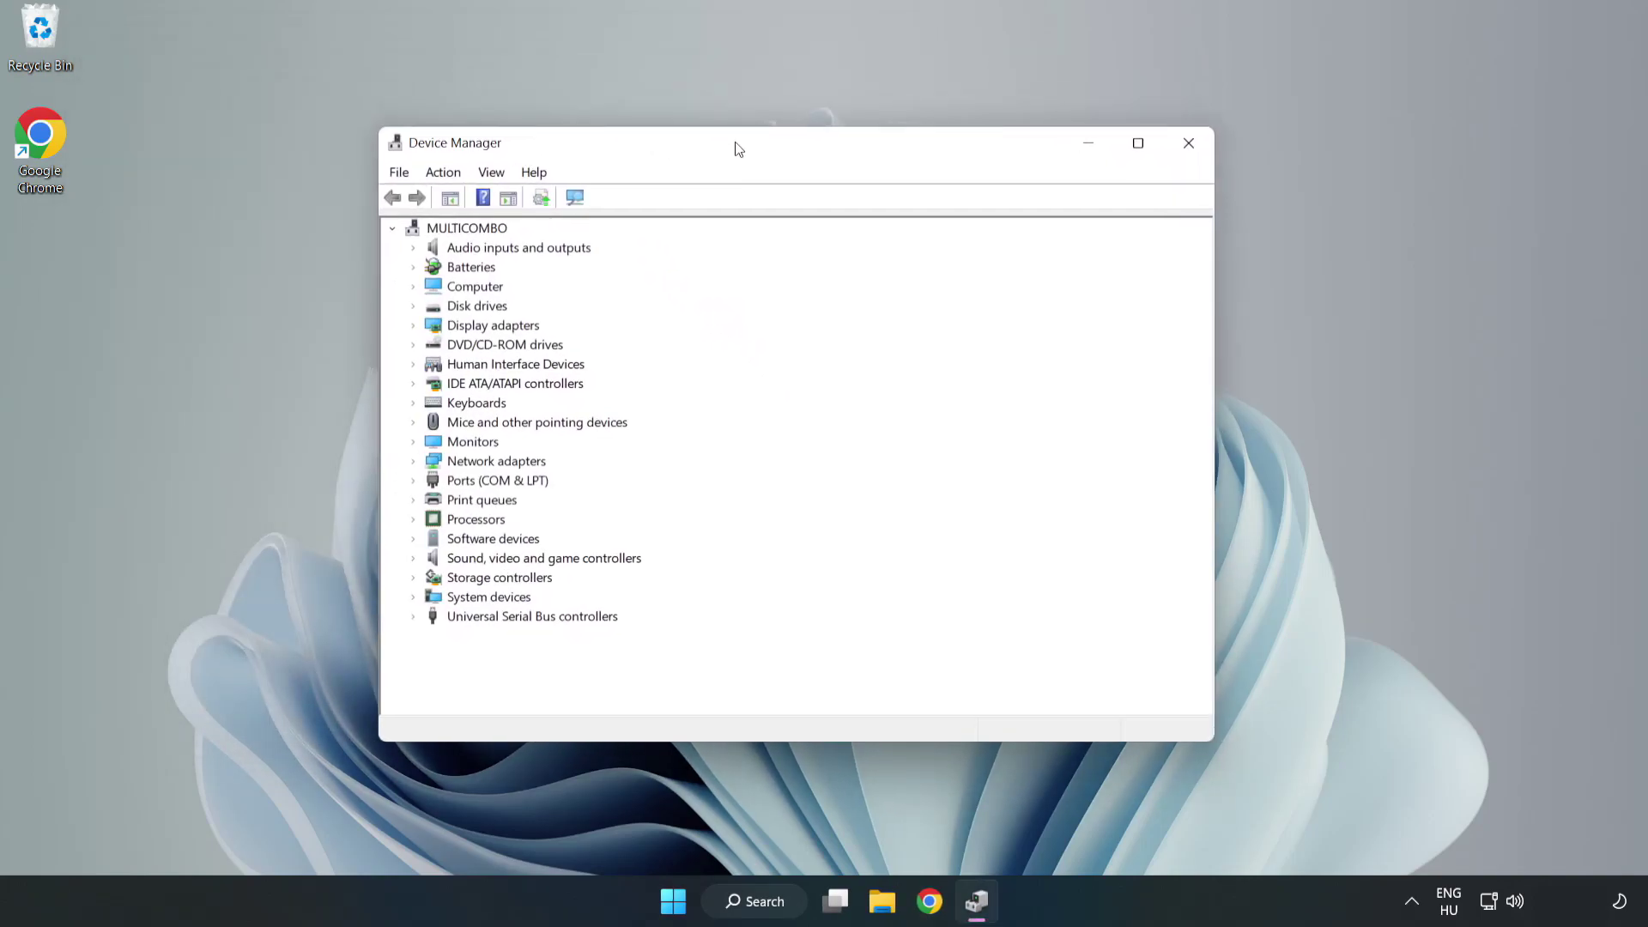
left_click(444, 329)
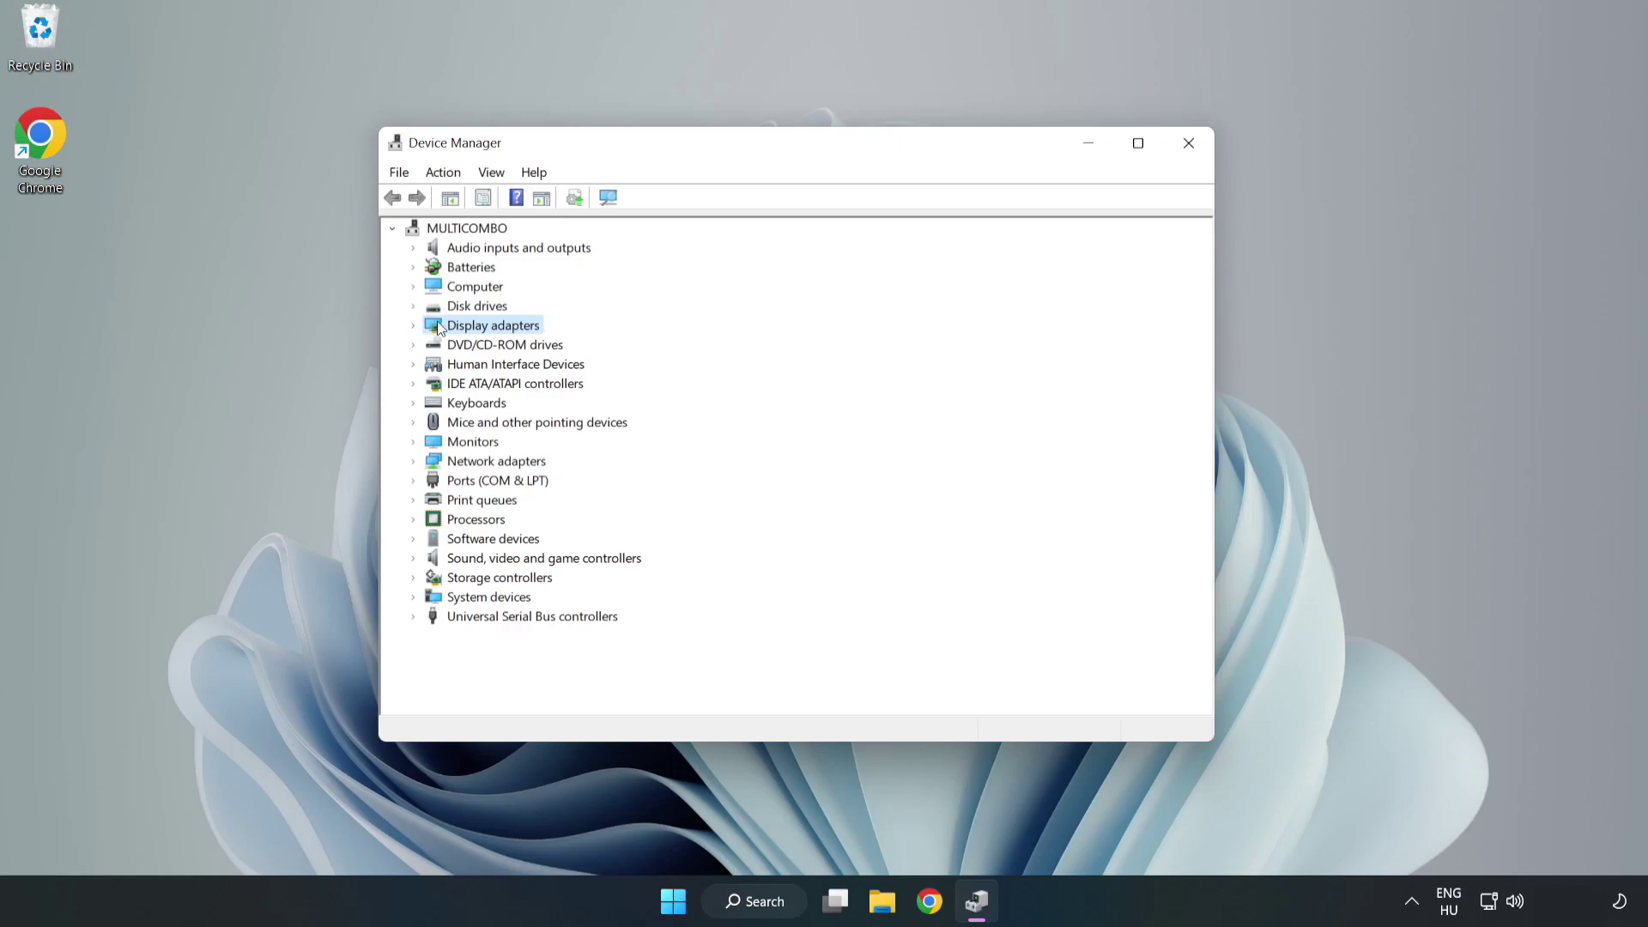
left_click(415, 327)
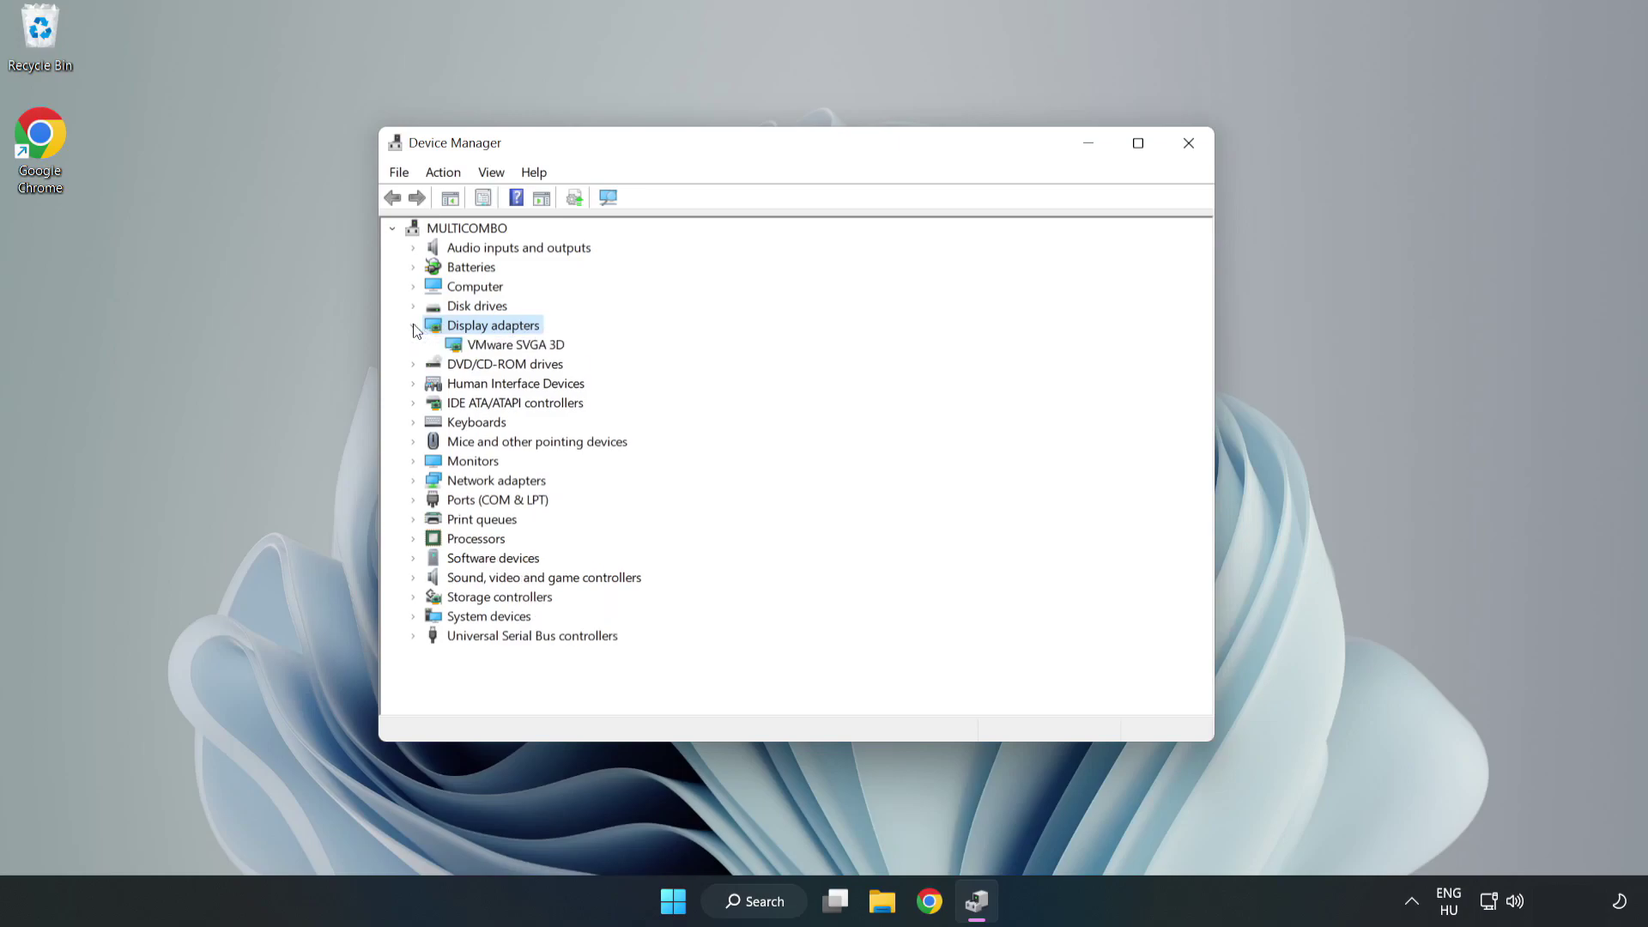
left_click(458, 345)
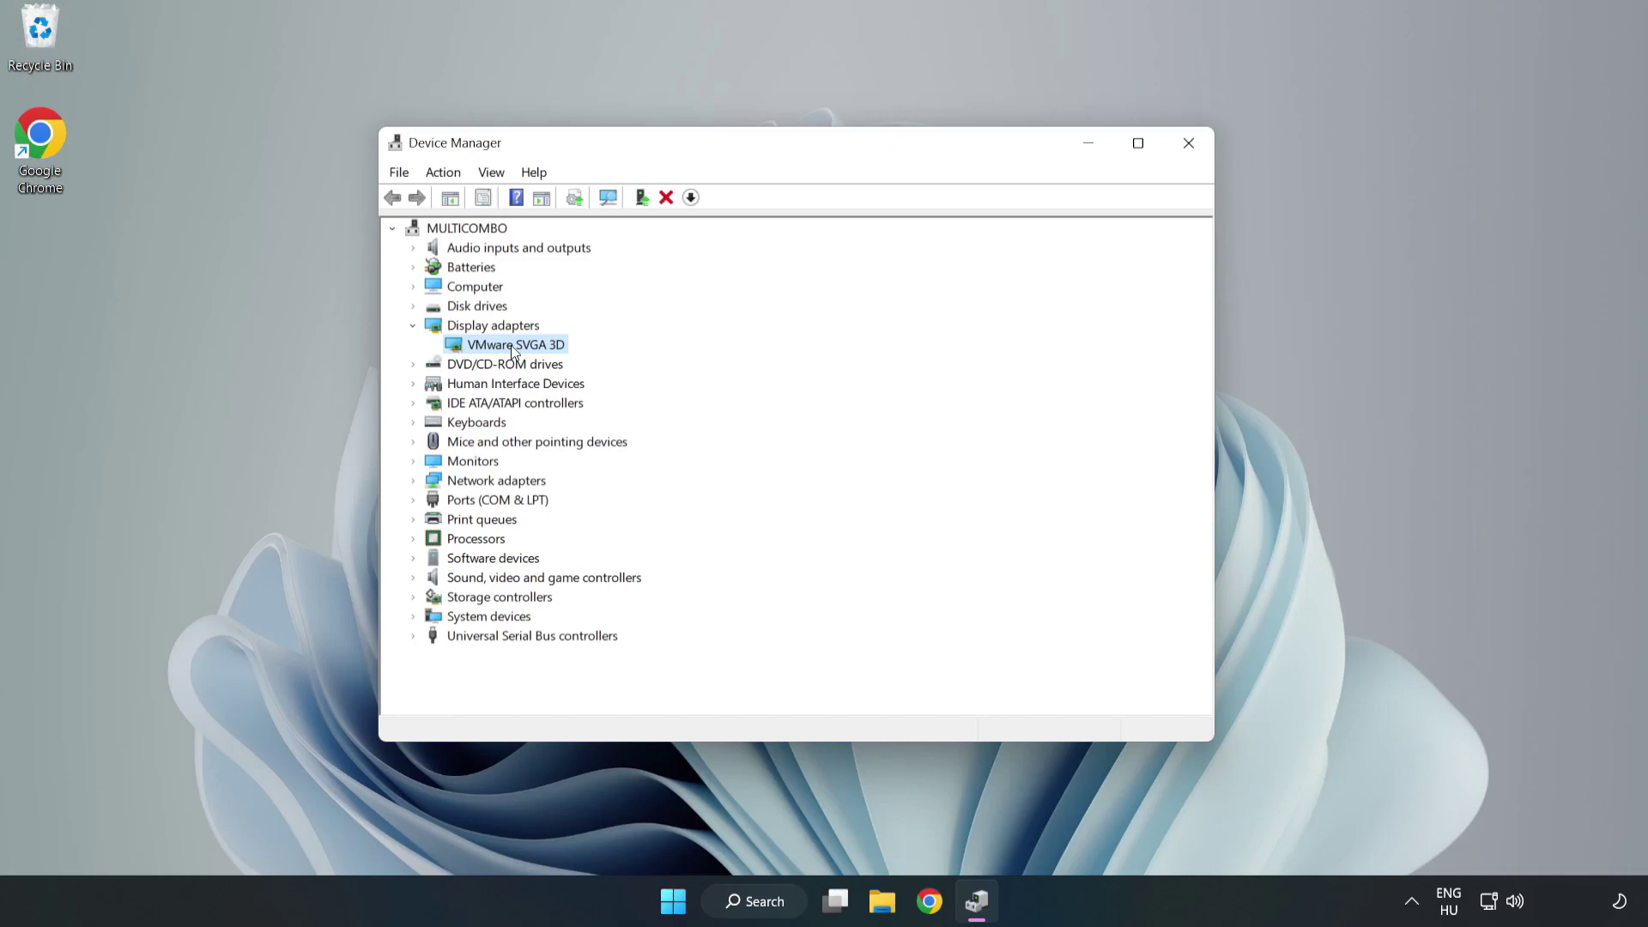
Update the VMware SVGA 3D driver via automatic search, which finds the best driver installed, and close Device Manager.
right_click(510, 350)
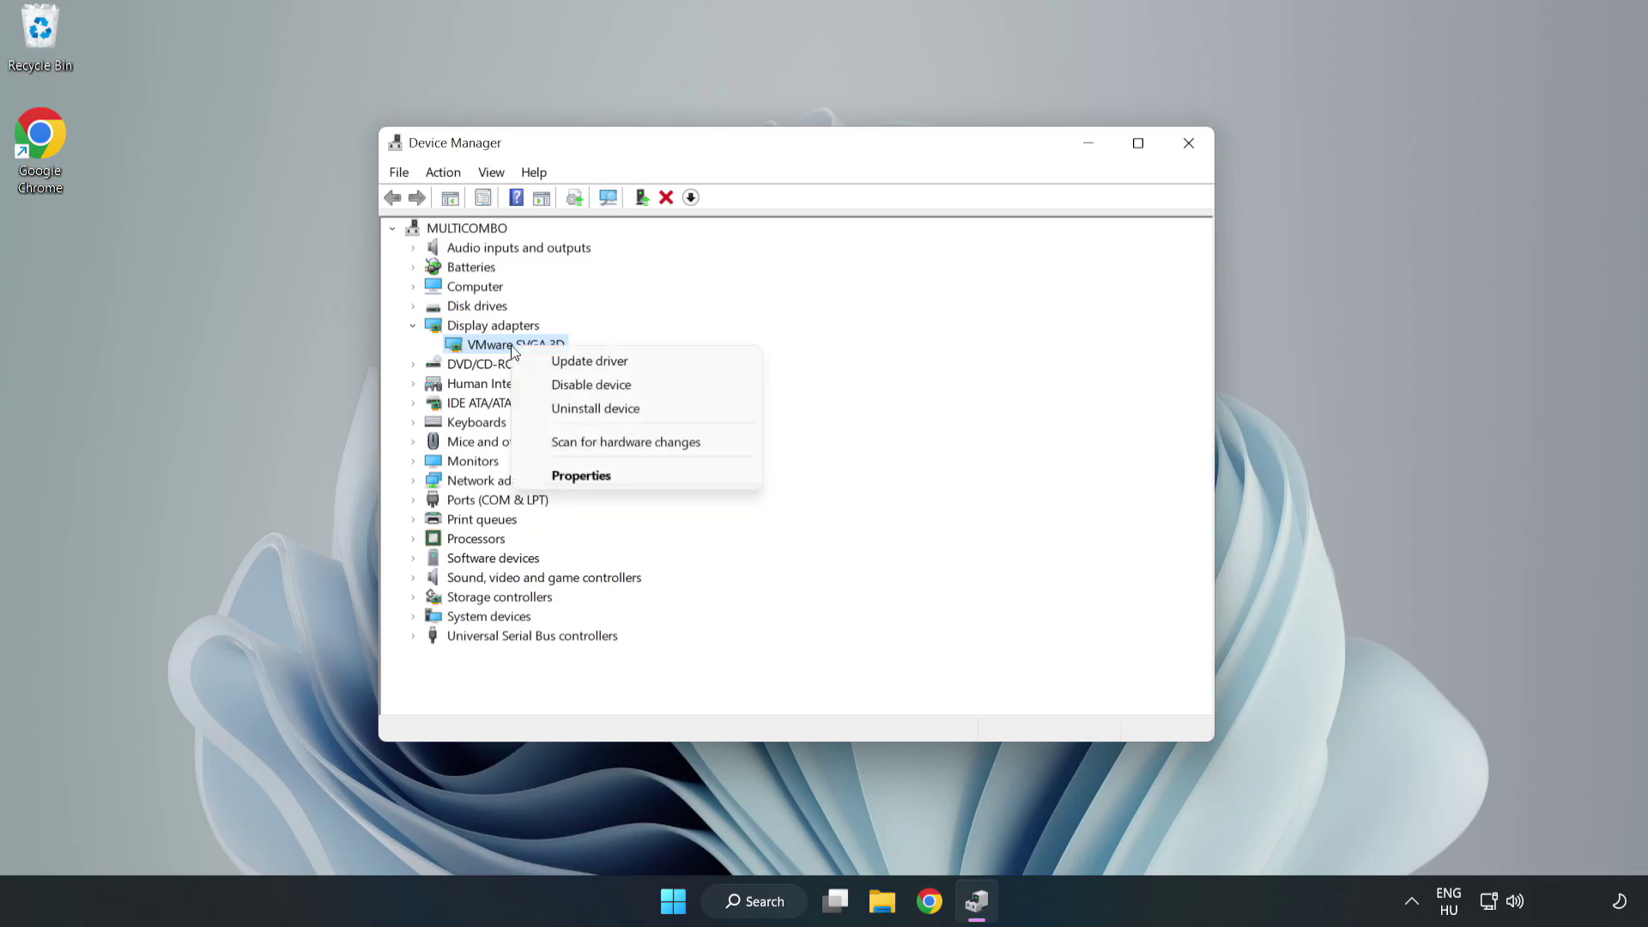
left_click(639, 369)
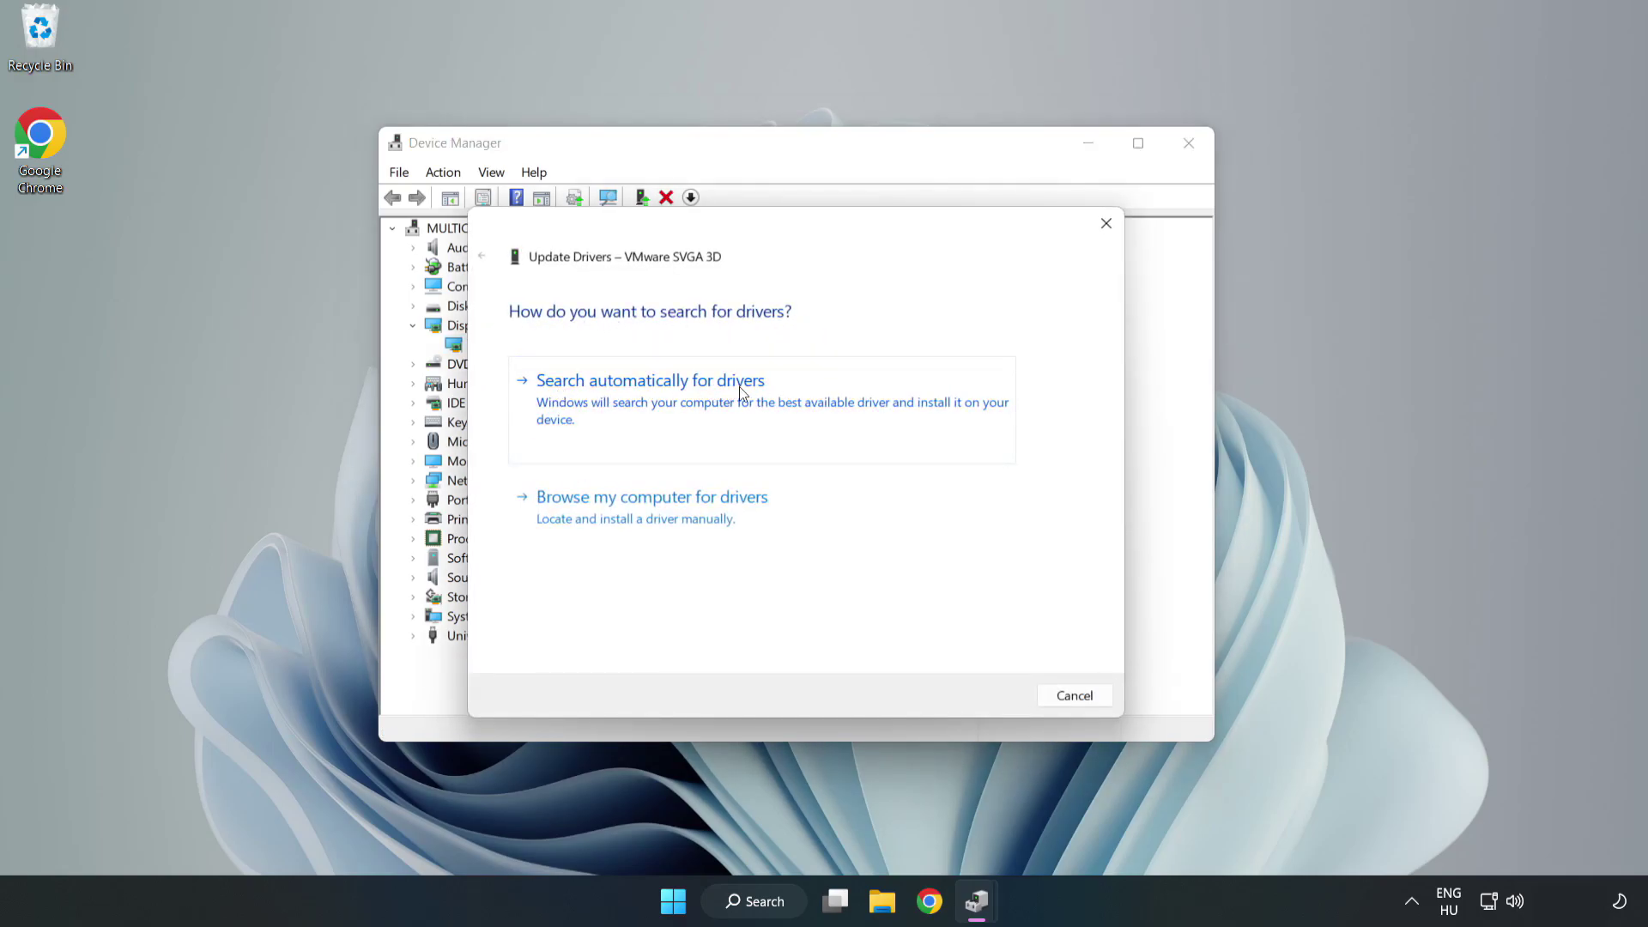
left_click(654, 403)
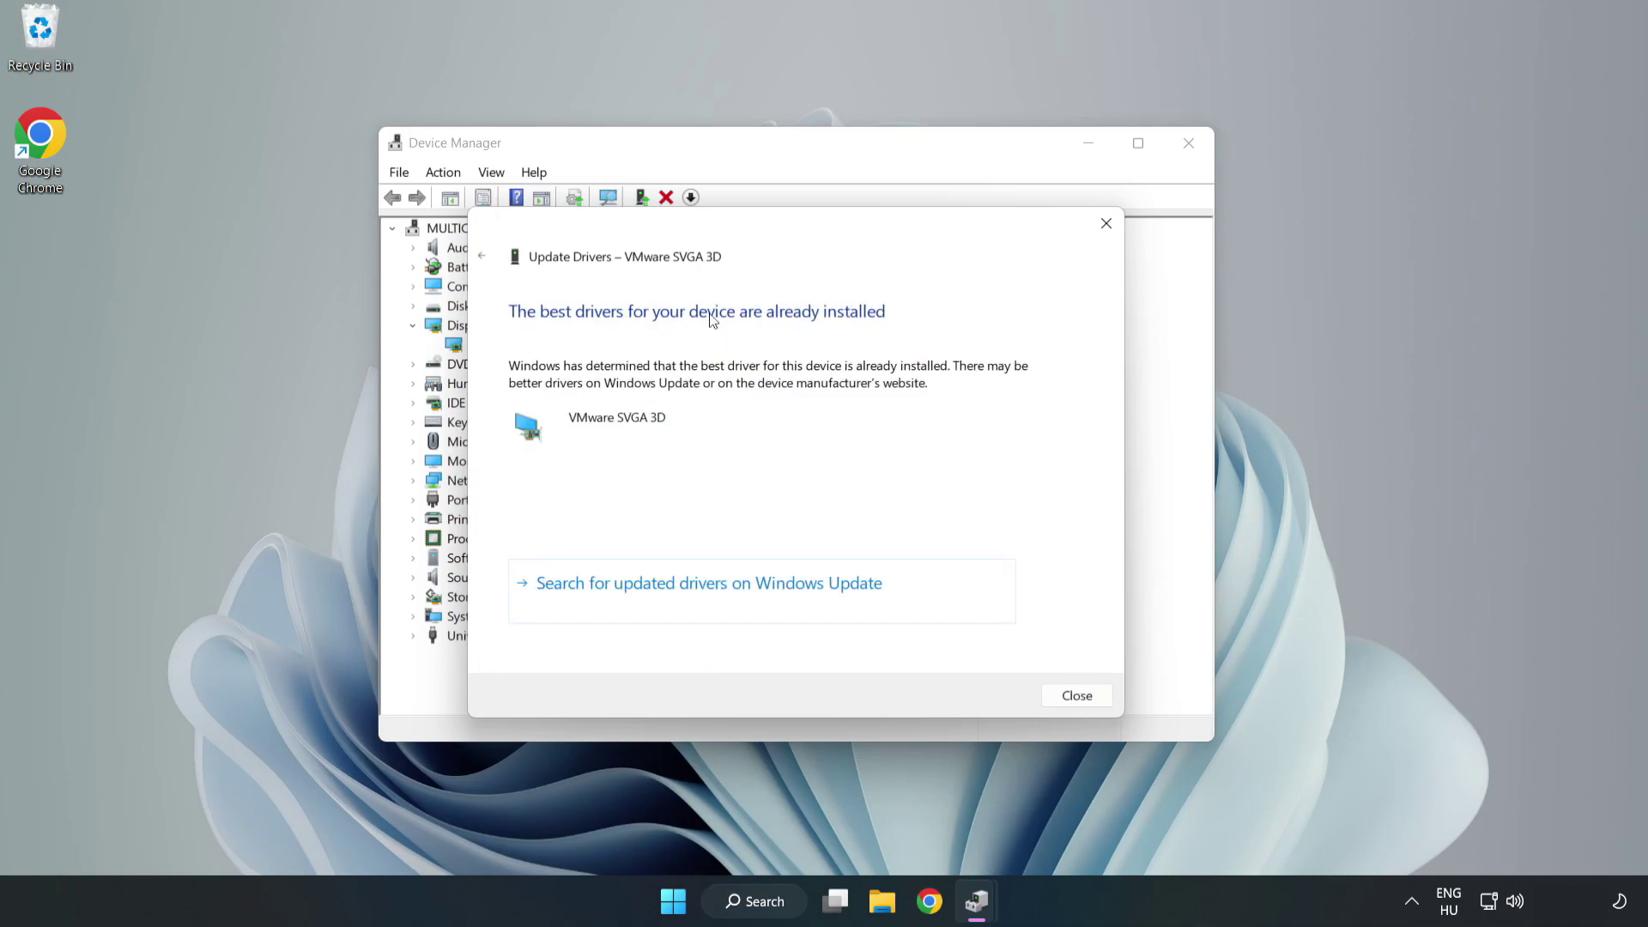
left_click(1076, 697)
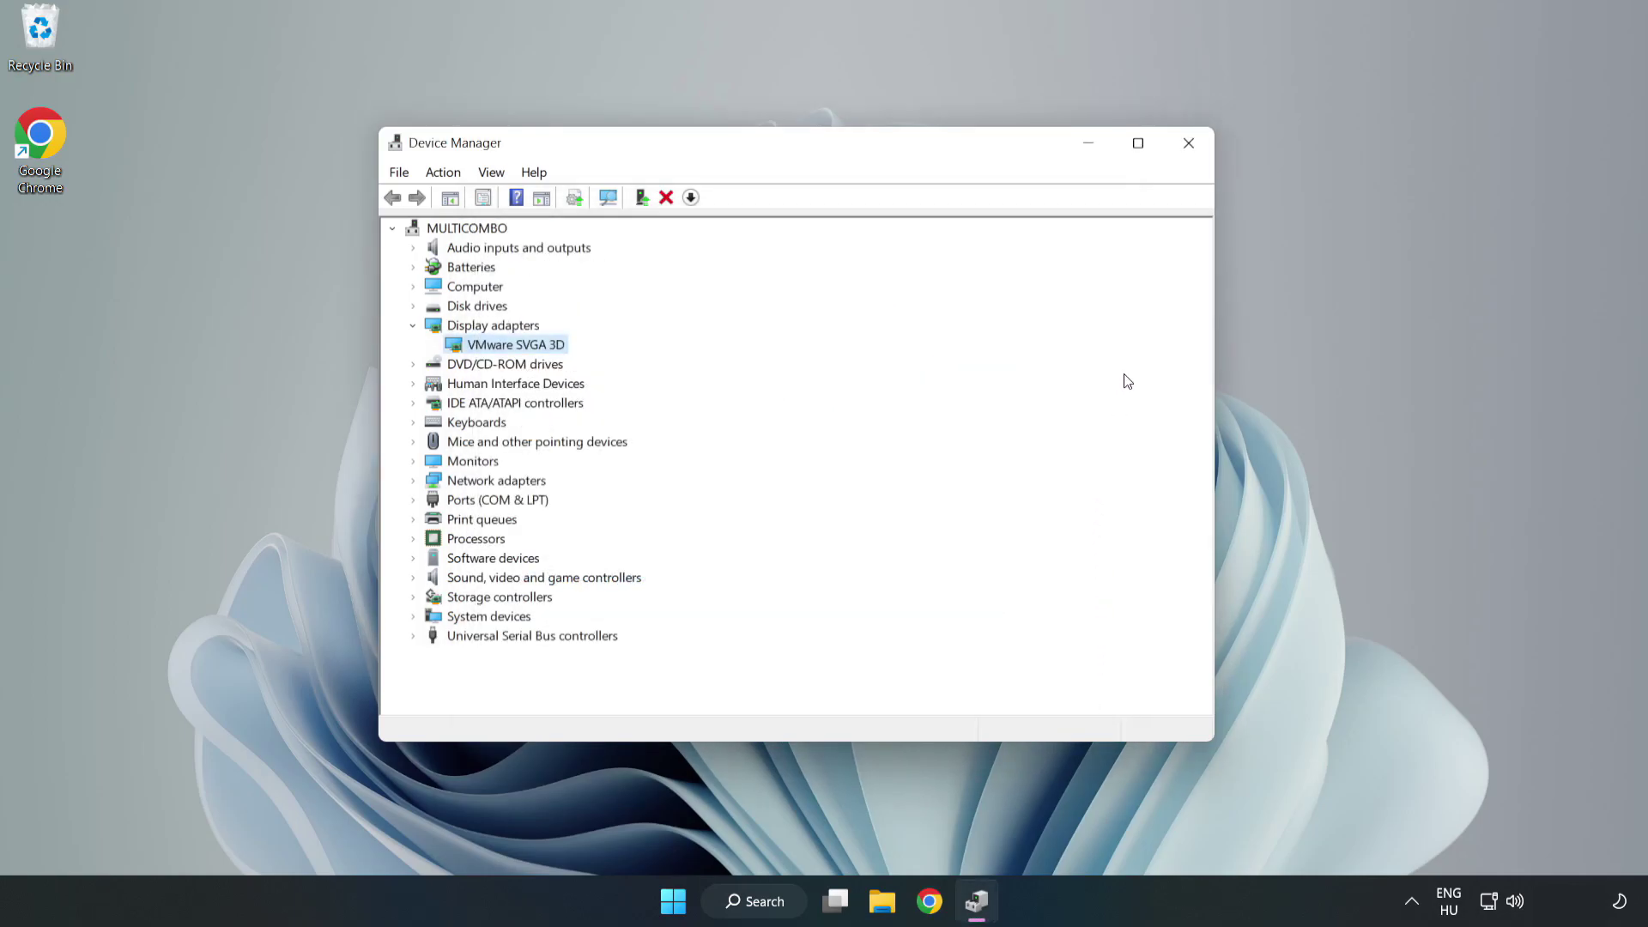
left_click(1190, 144)
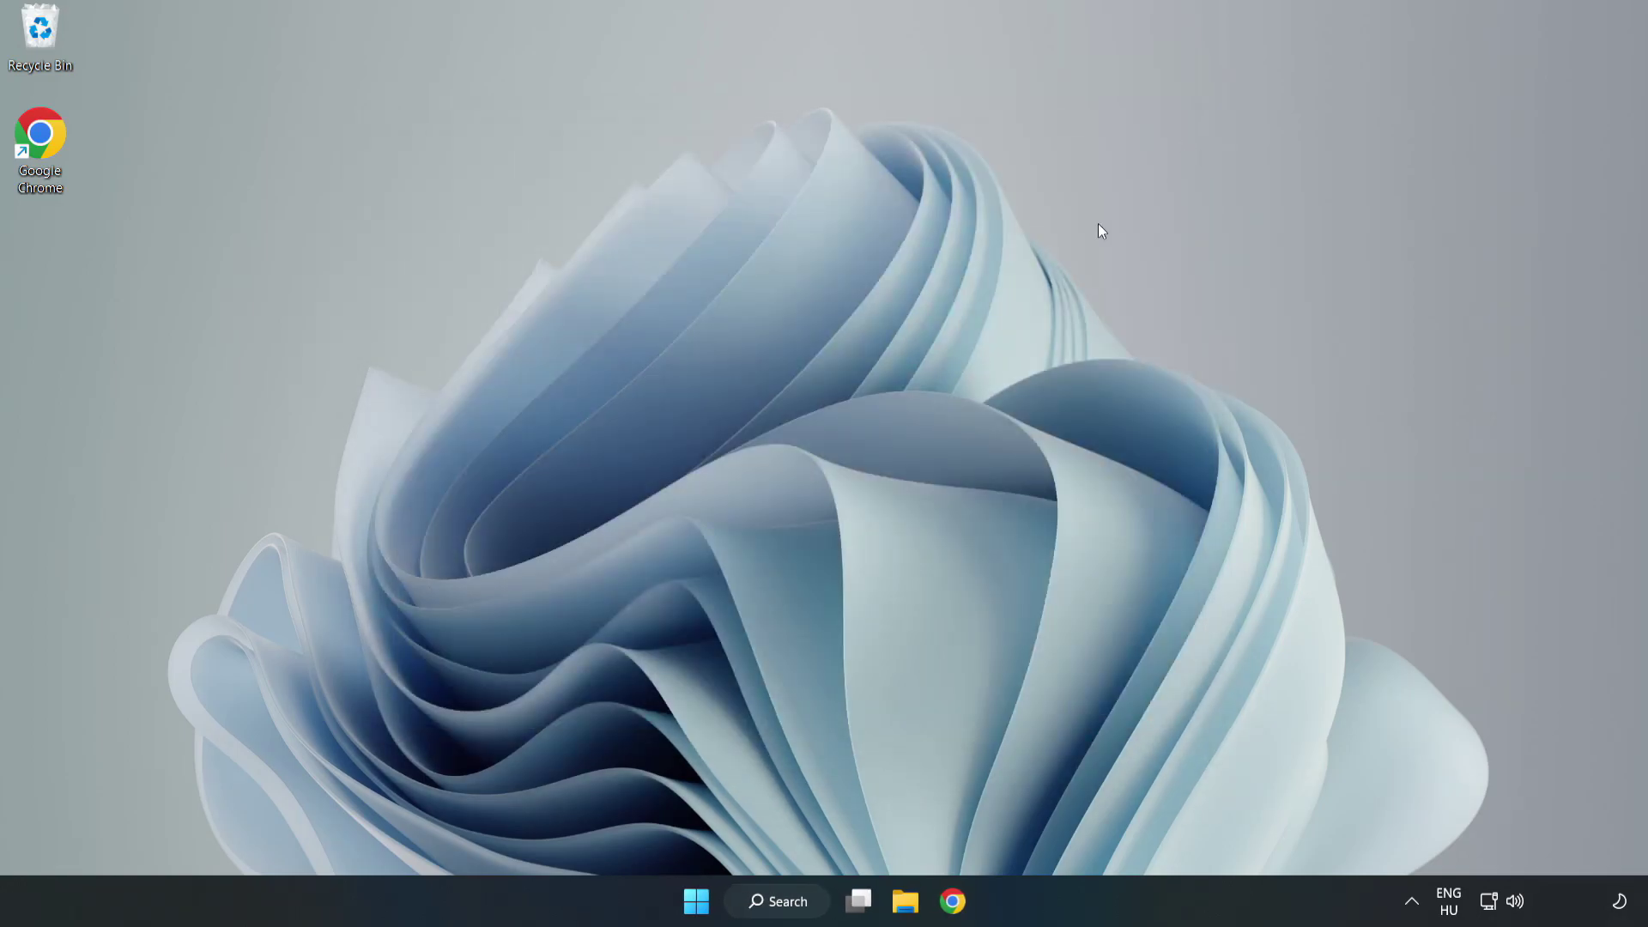
Launch Windows Update settings from a search for 'updates'.
left_click(779, 899)
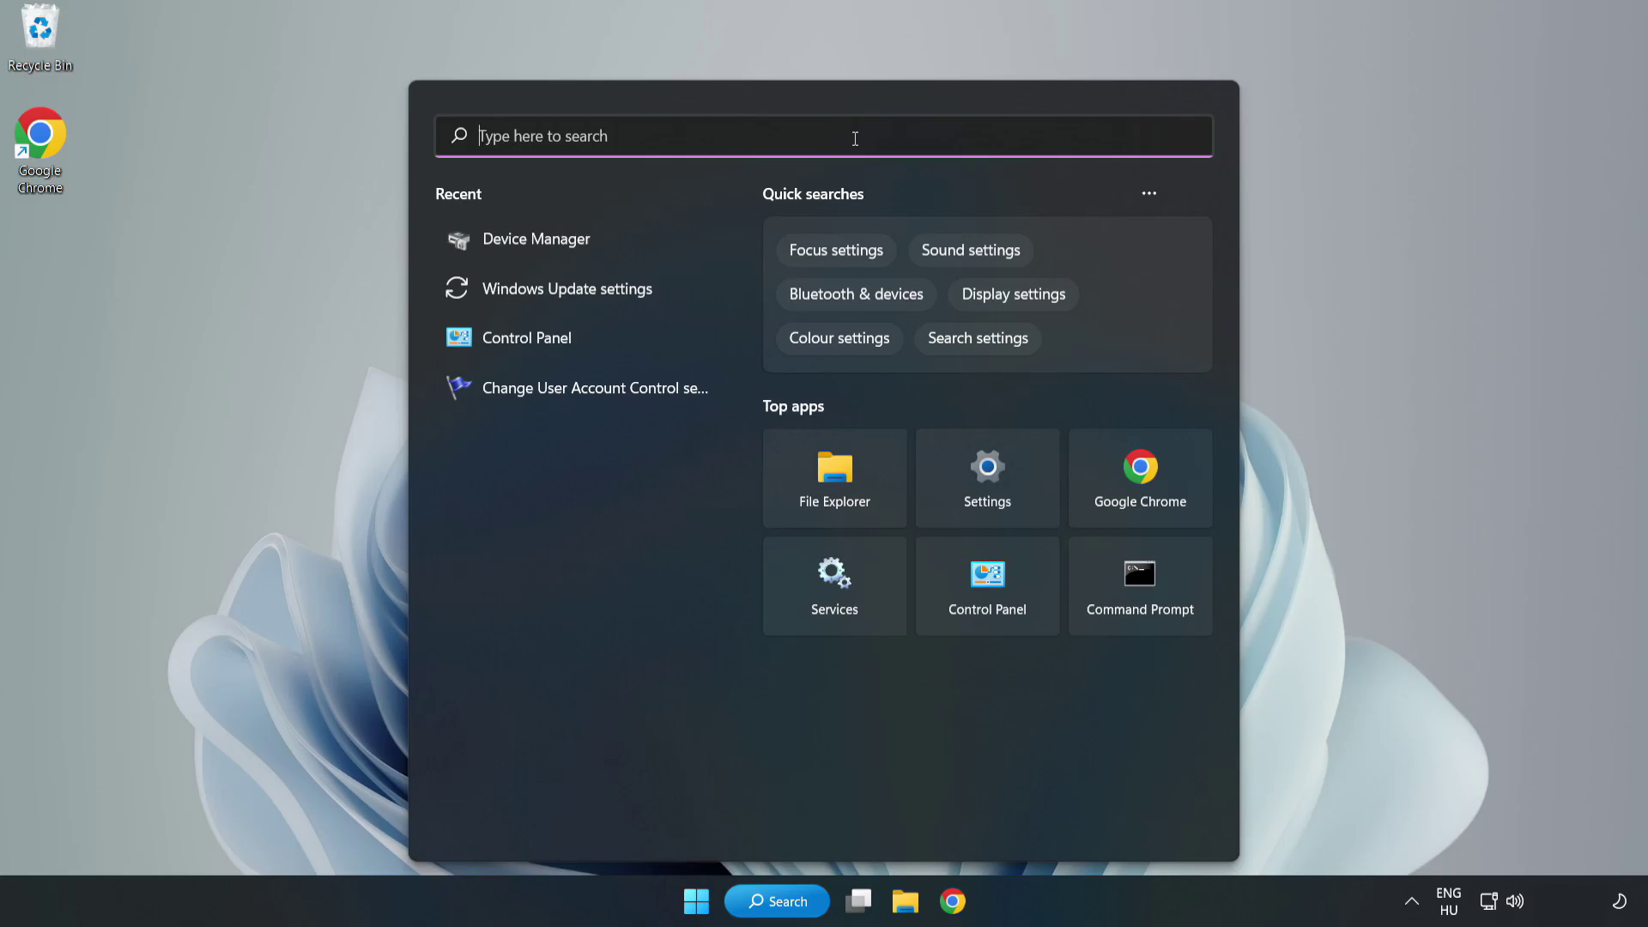
type("updates")
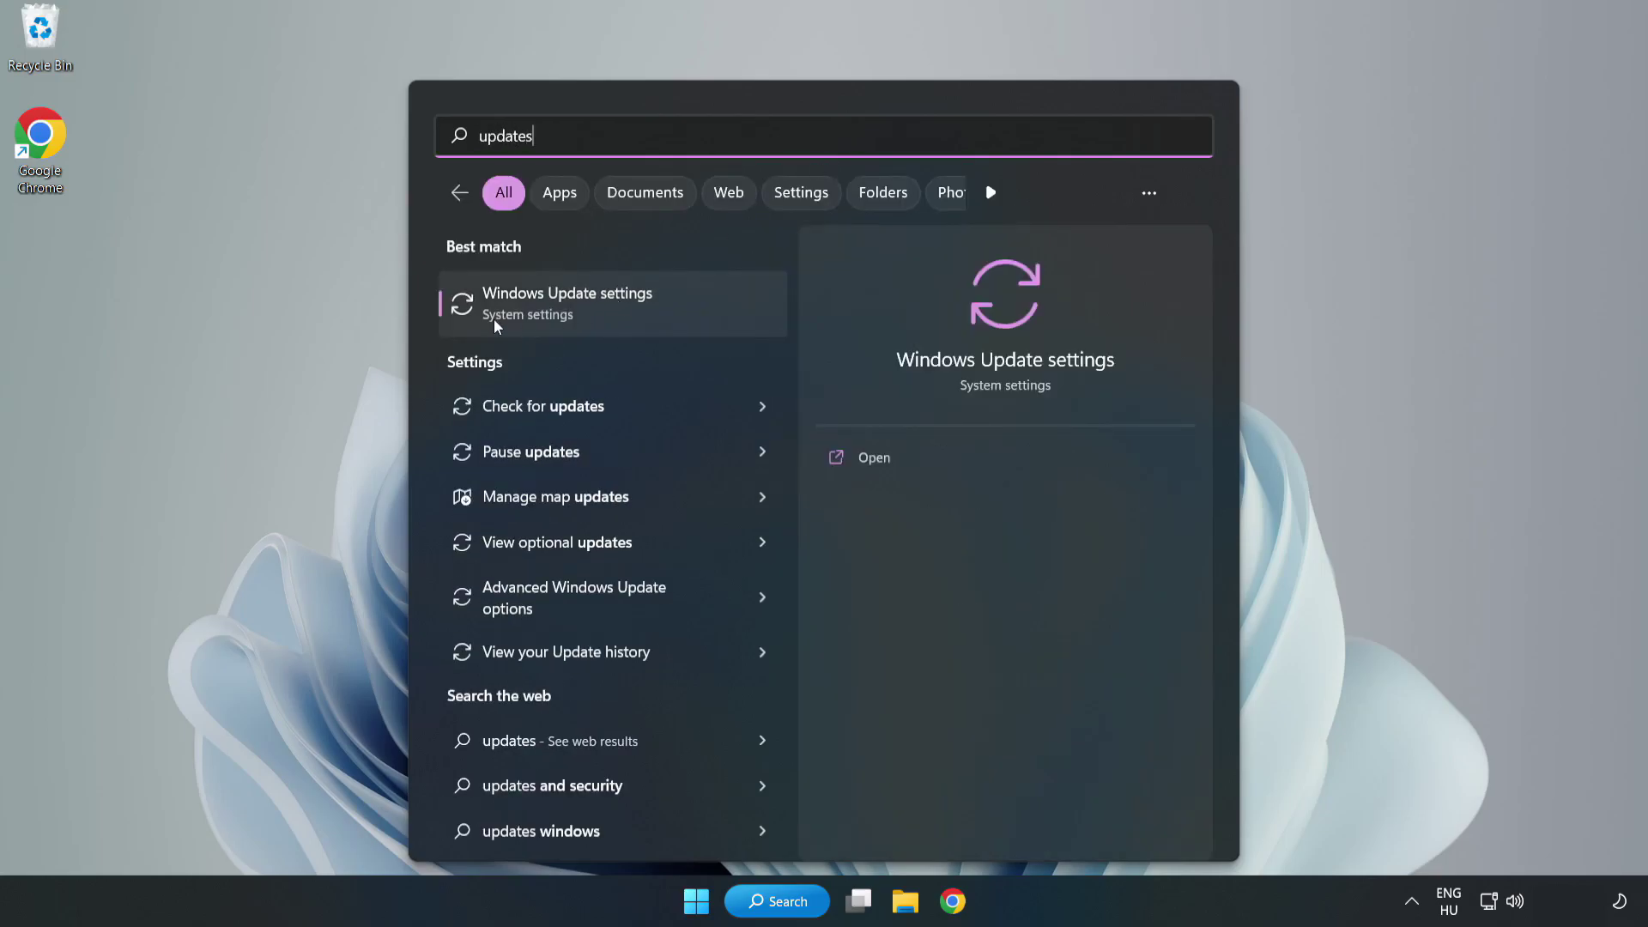
left_click(586, 305)
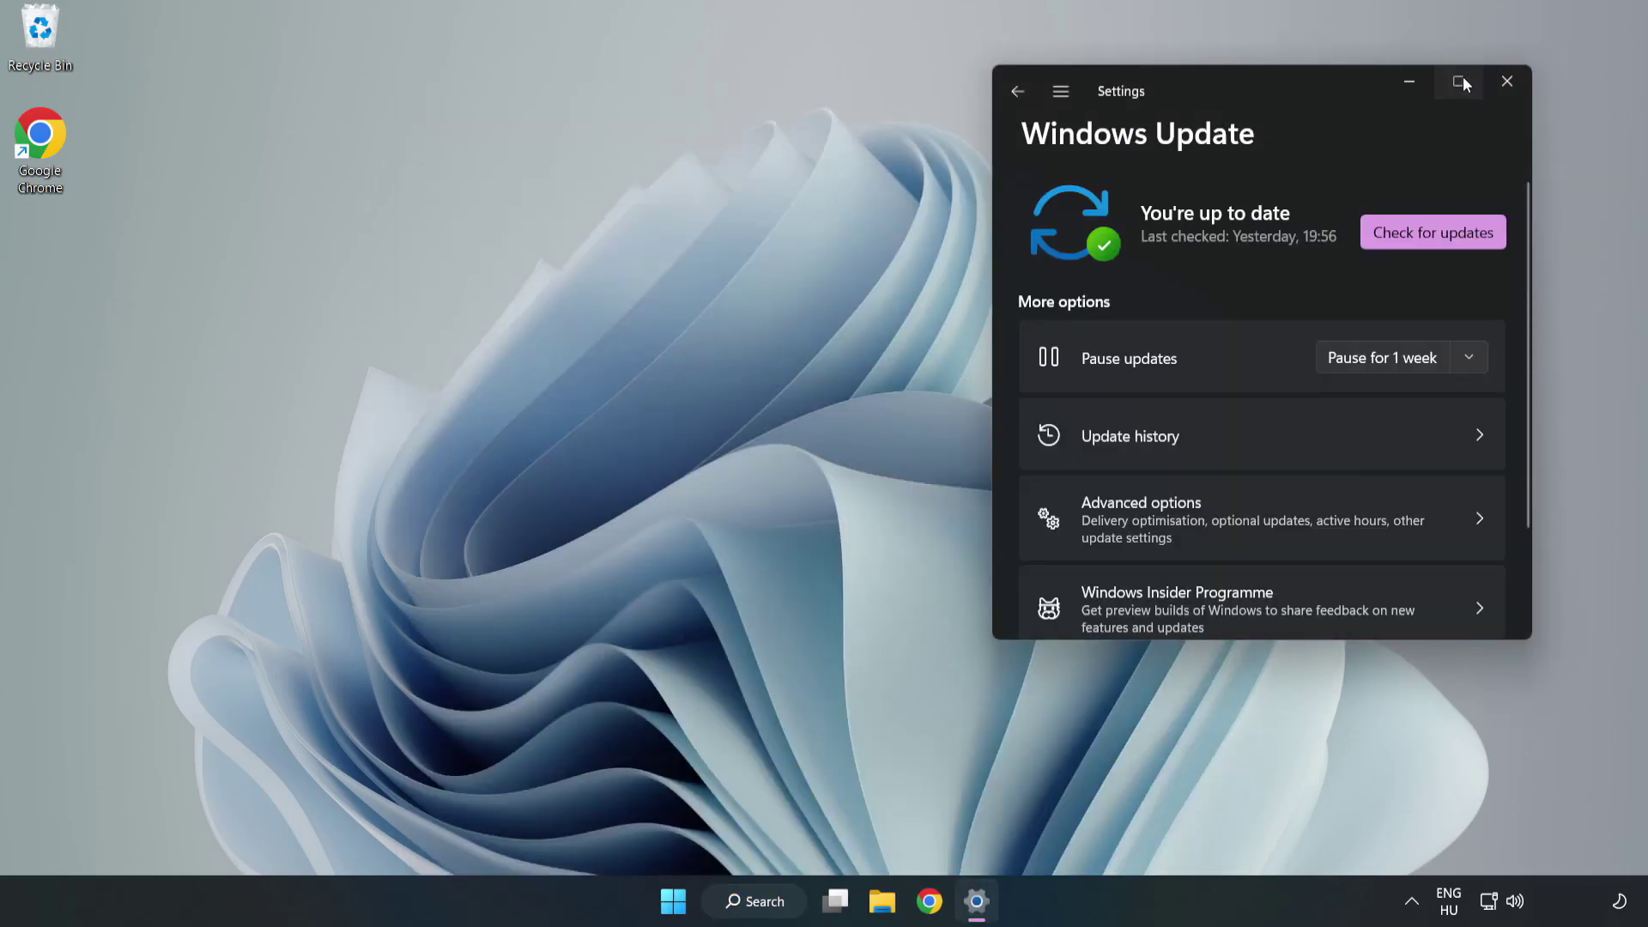
Run a fresh Windows Update check, confirm the PC is up to date, and close Settings.
left_click(1458, 80)
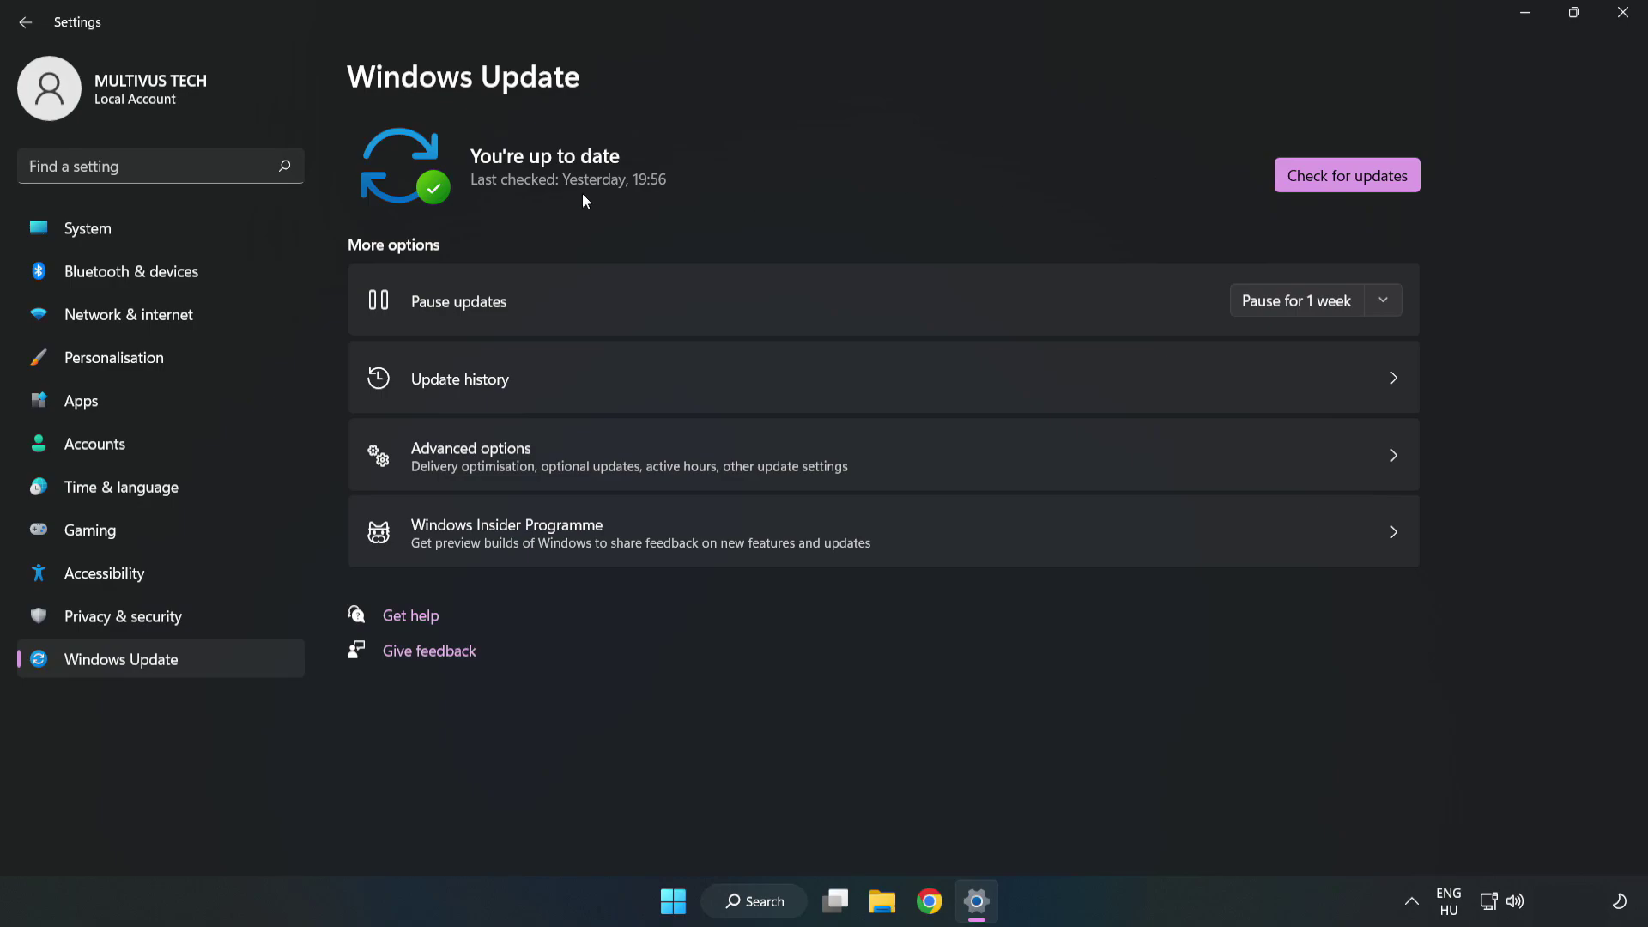
left_click(1354, 179)
left_click(1622, 13)
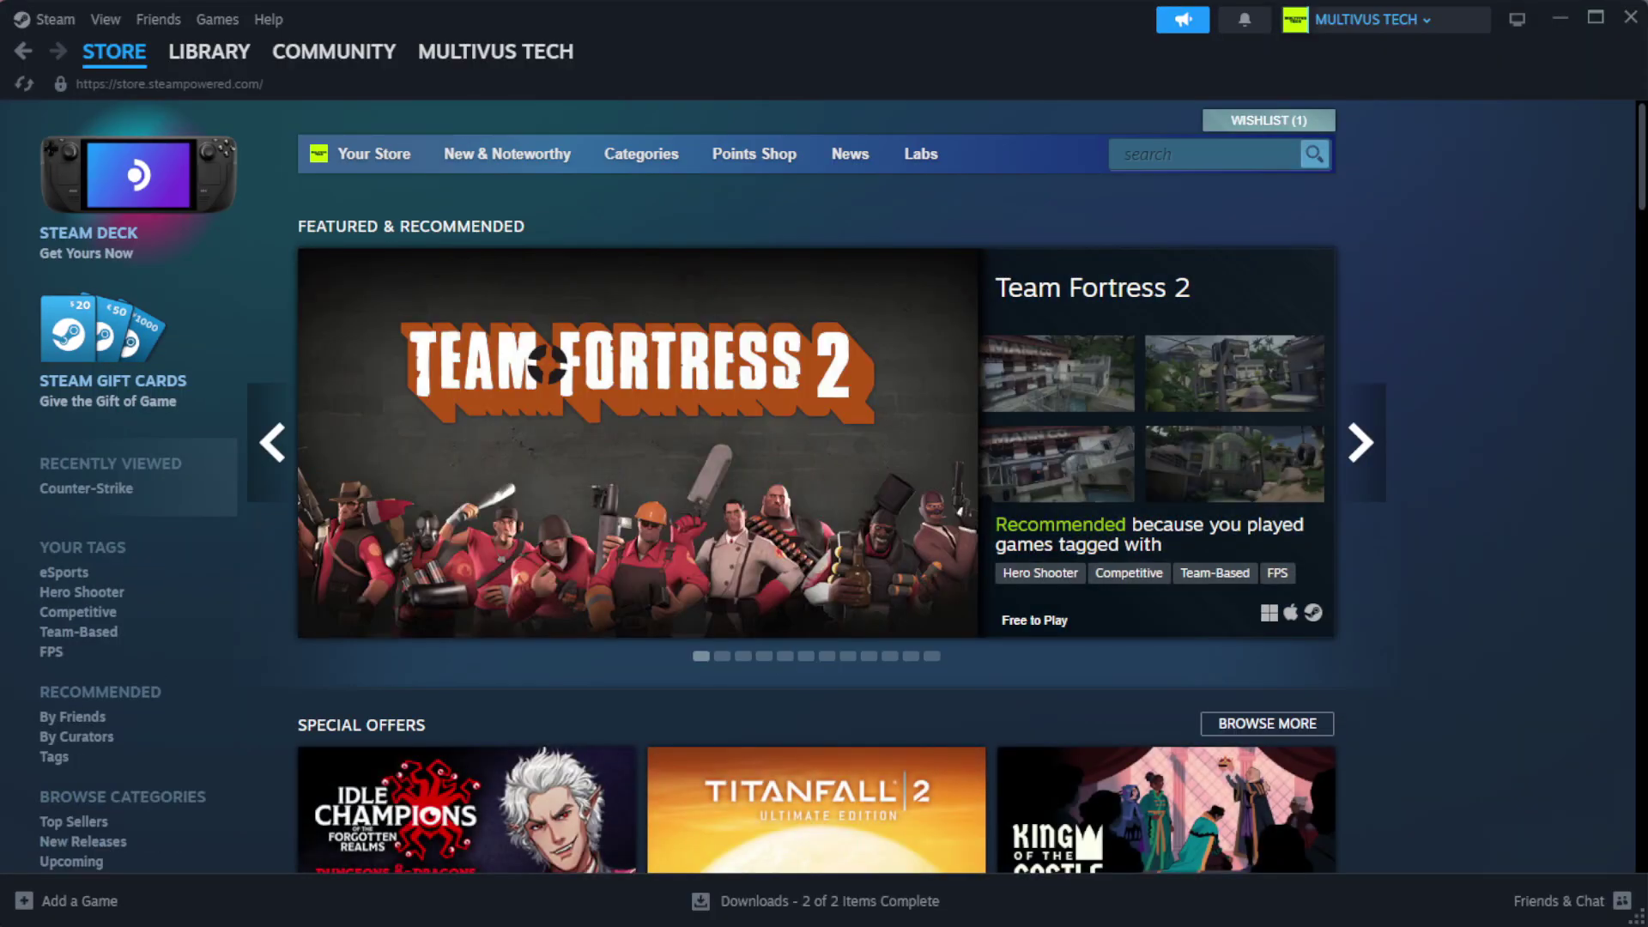
mouse_move(210, 52)
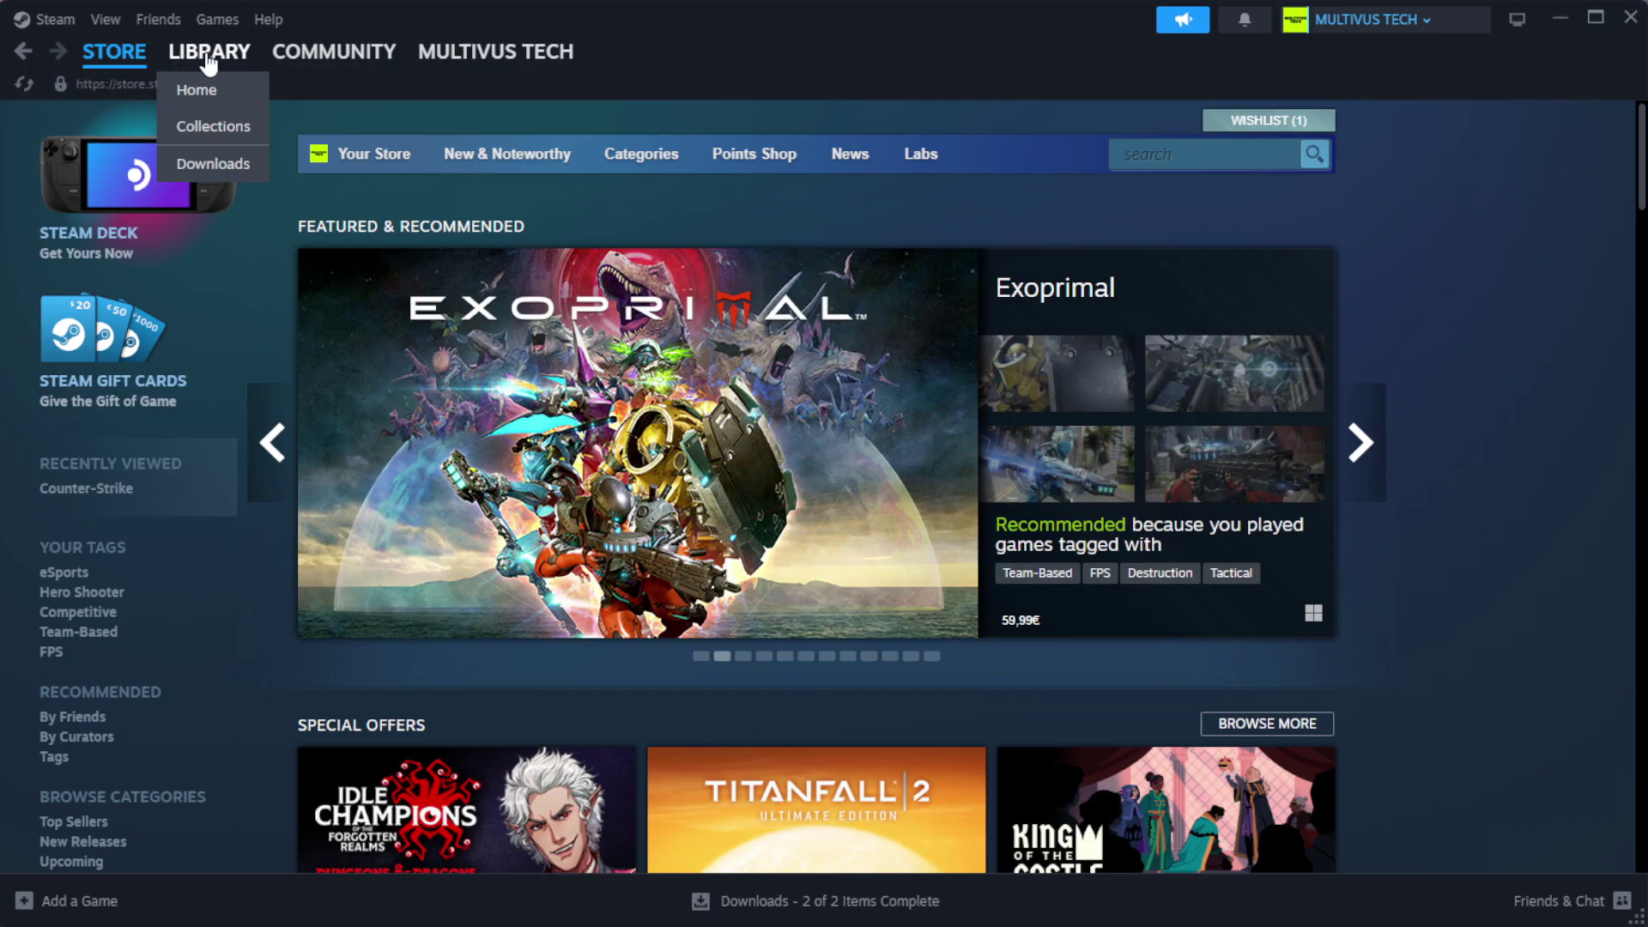
Verify the integrity of YOUR NOT WORKING GAME's files from its Installed Files properties in the Steam Library.
left_click(197, 90)
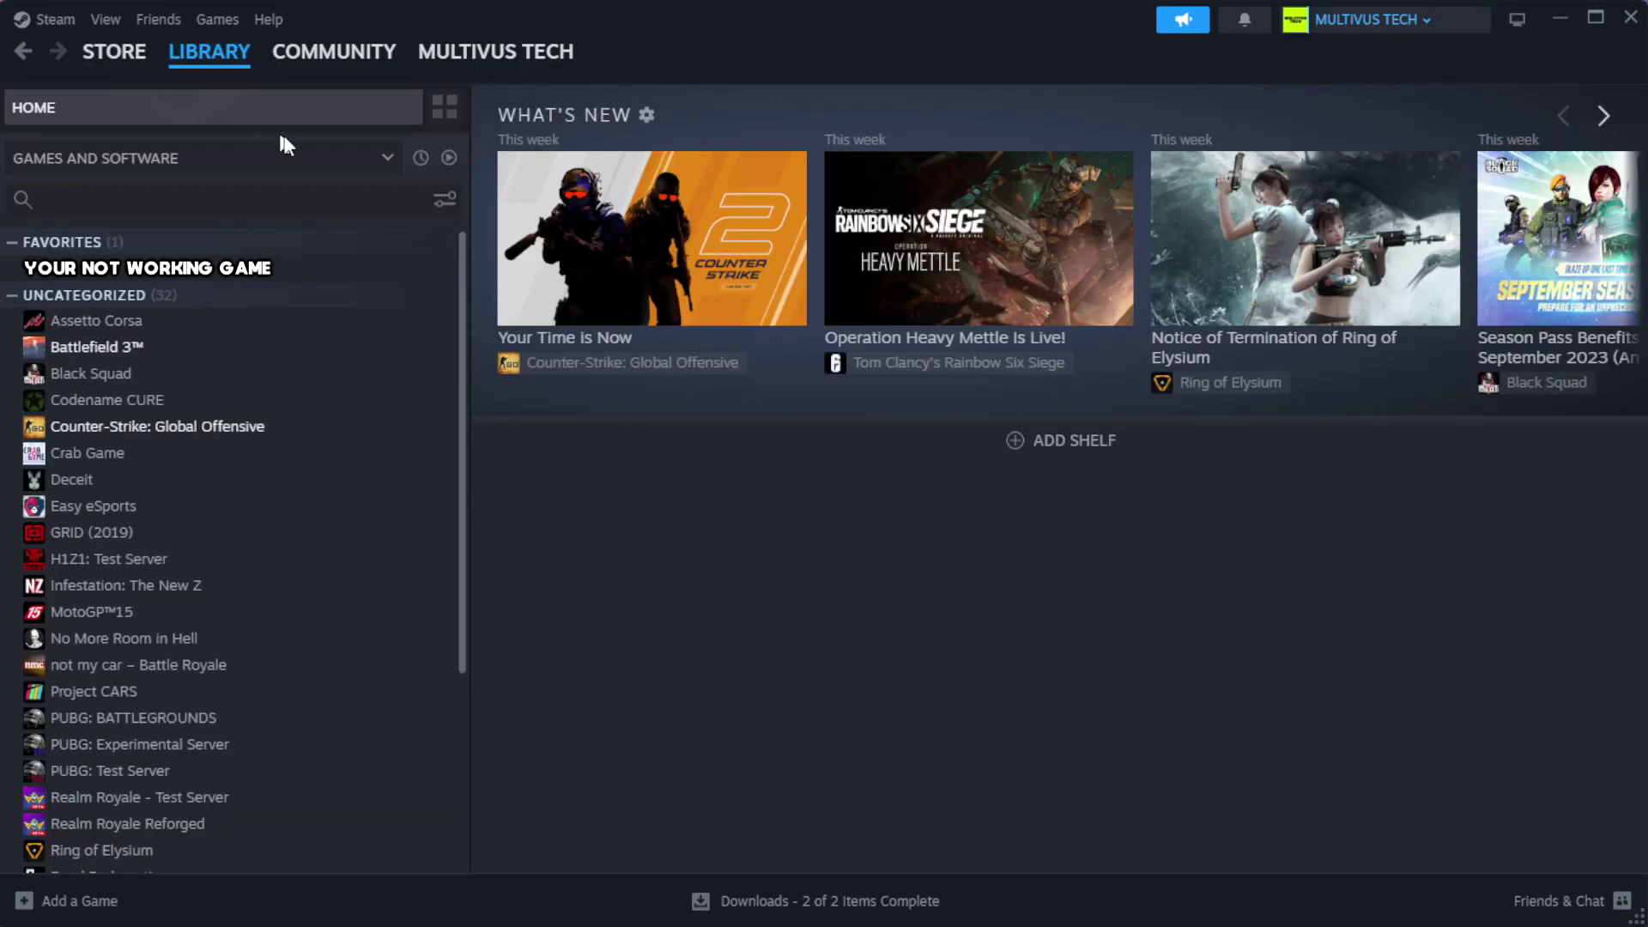
right_click(406, 273)
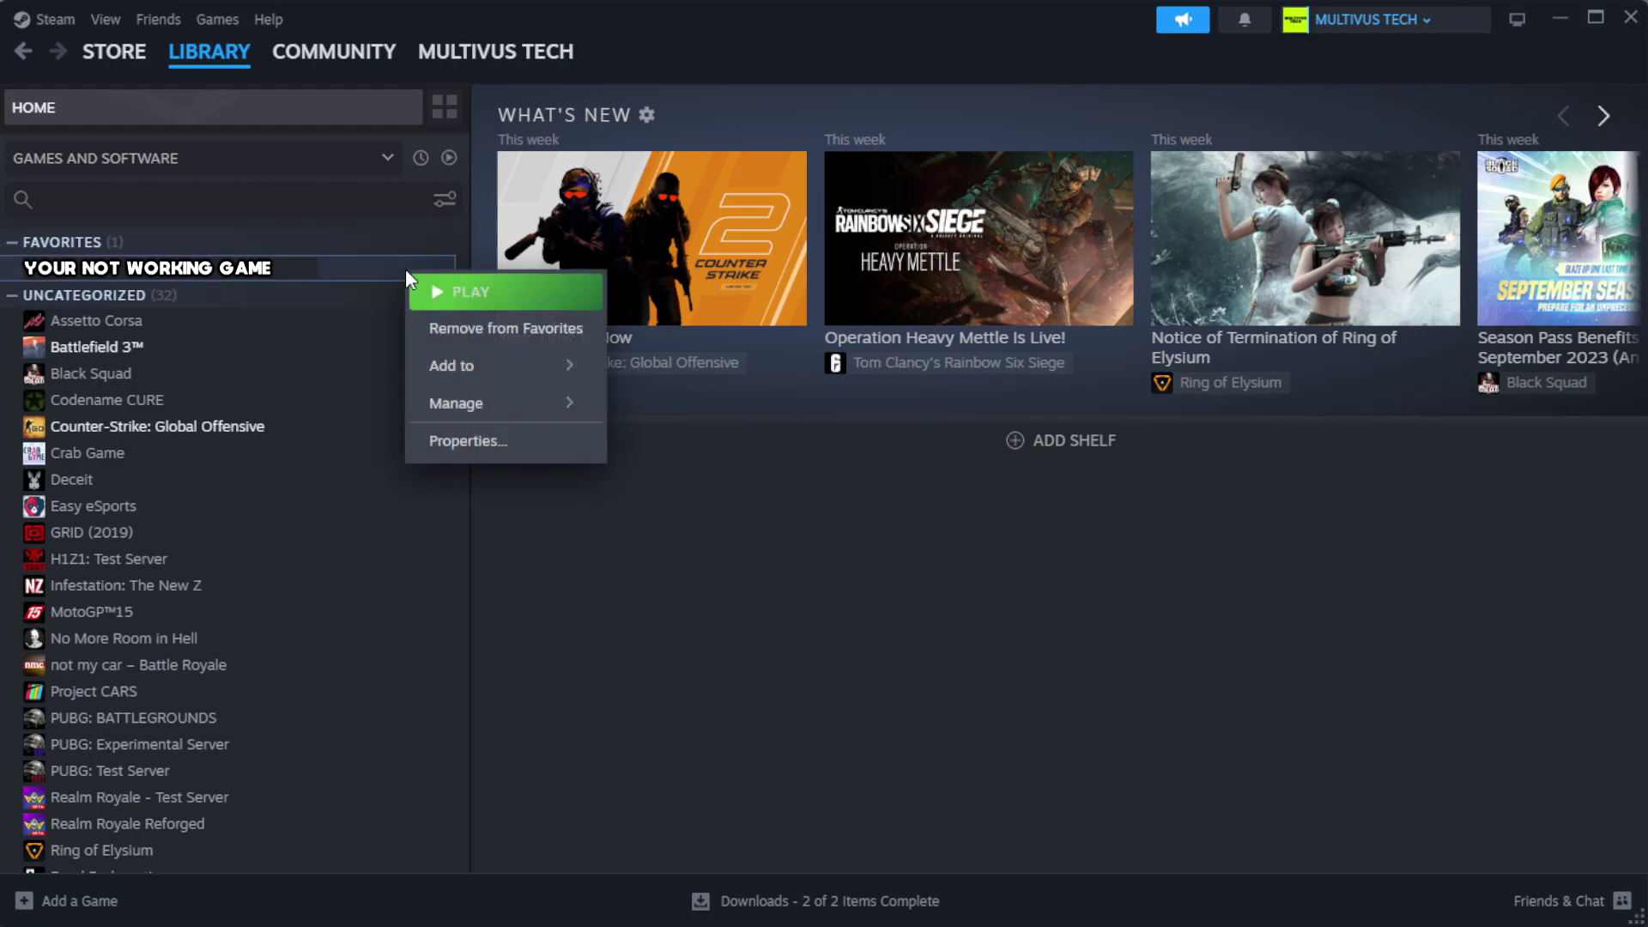
left_click(503, 445)
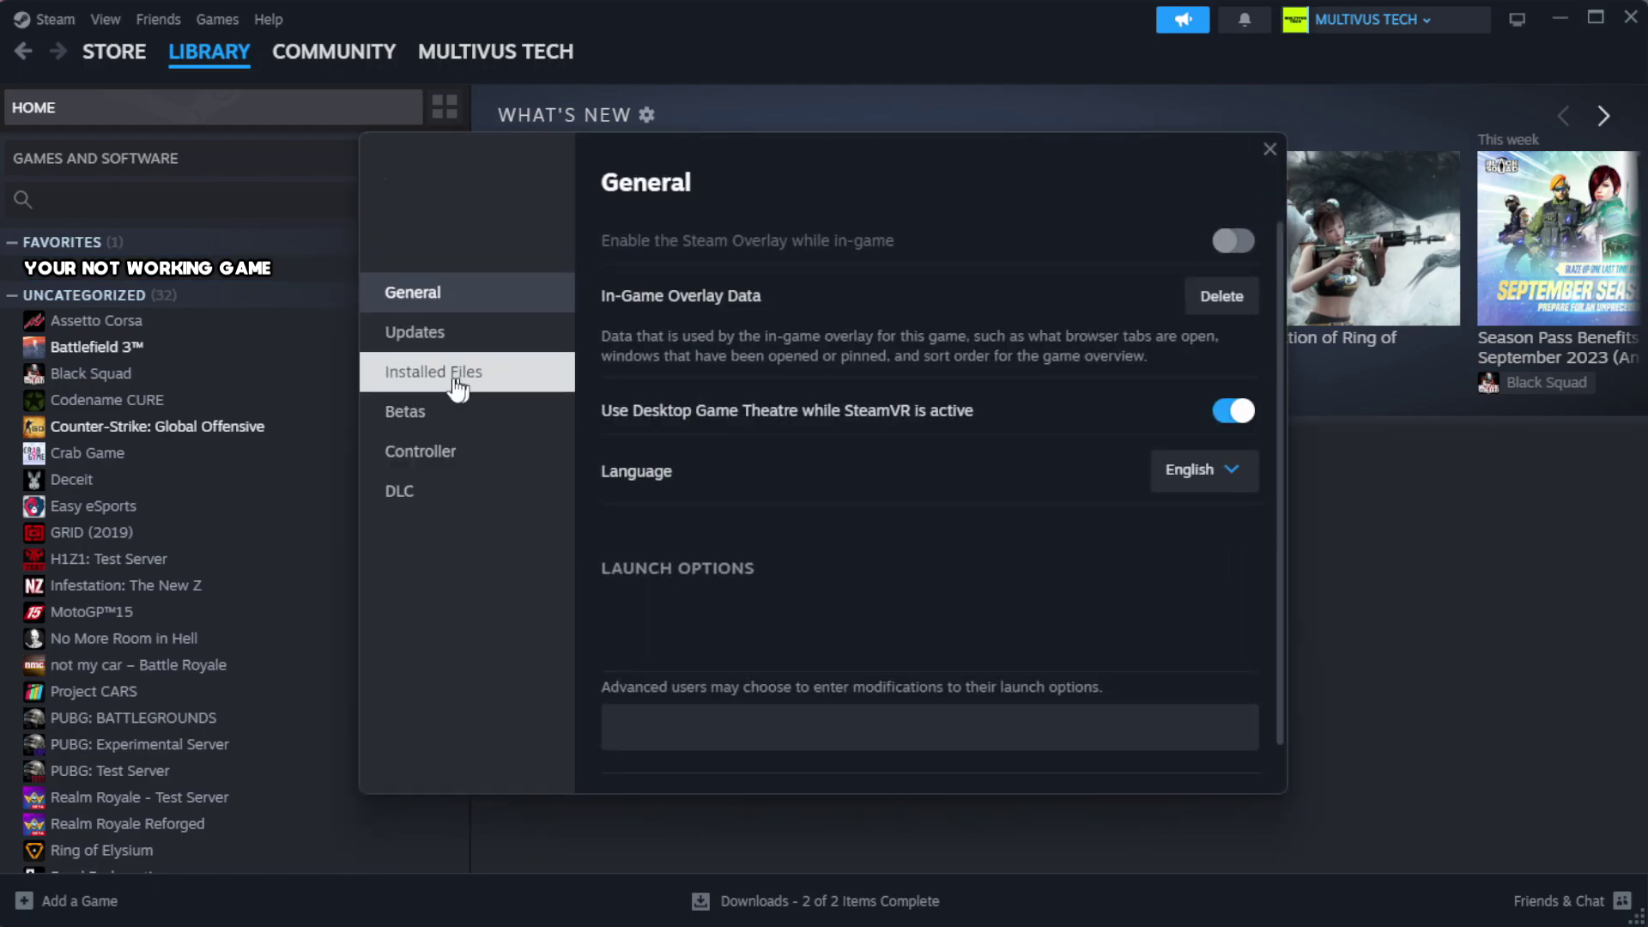
left_click(542, 389)
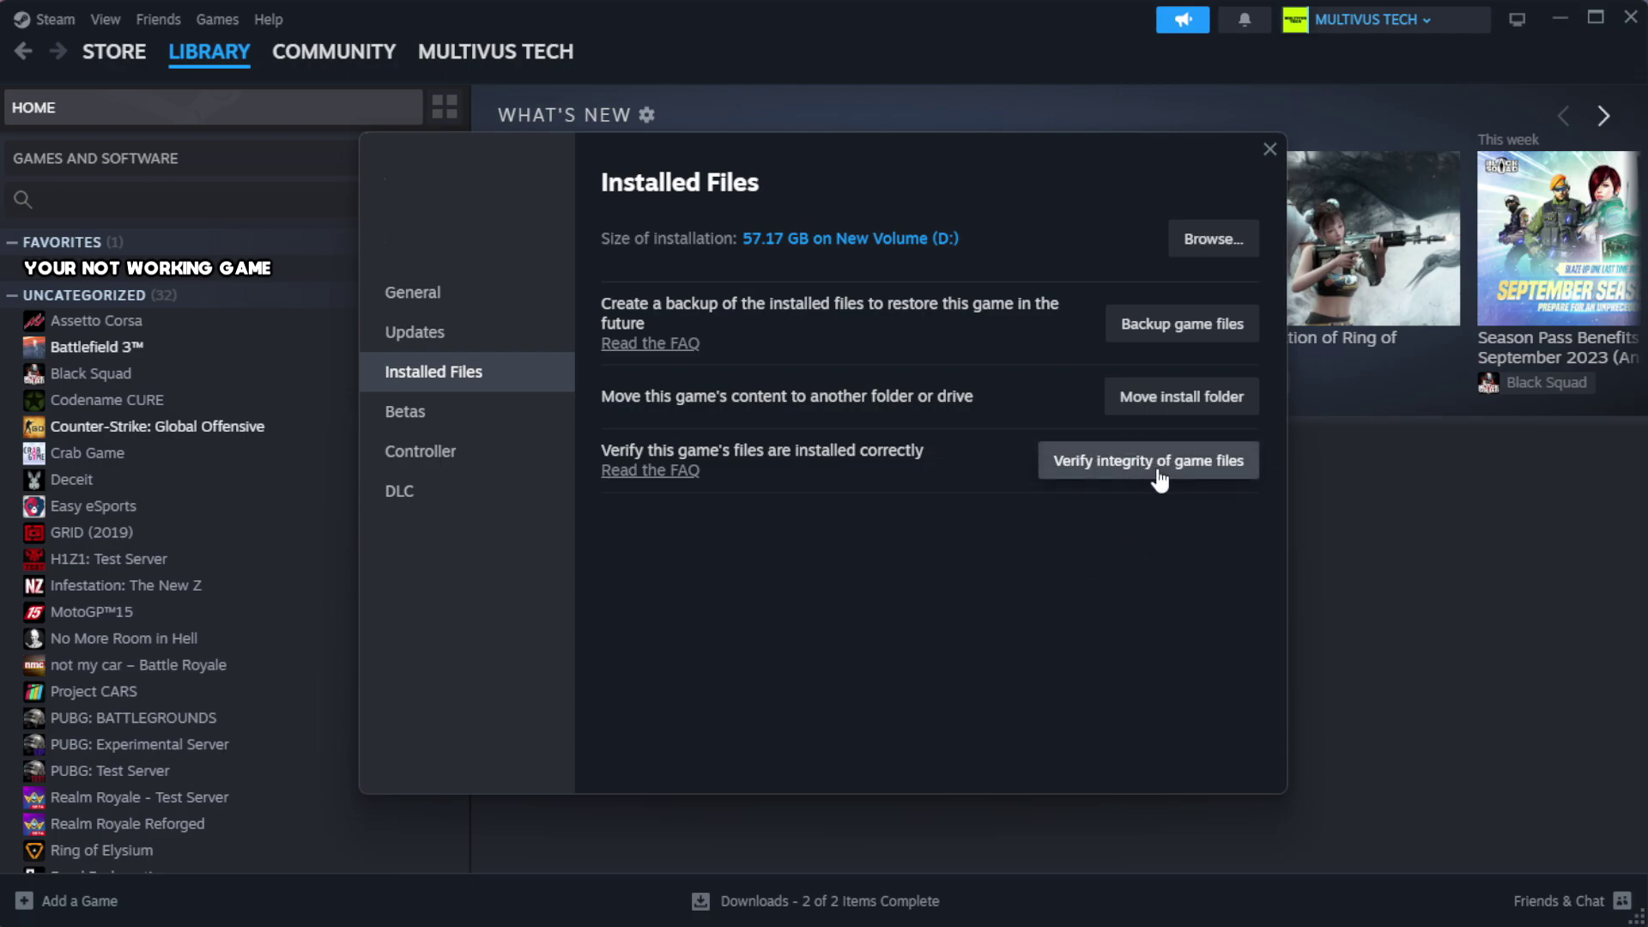
left_click(1160, 477)
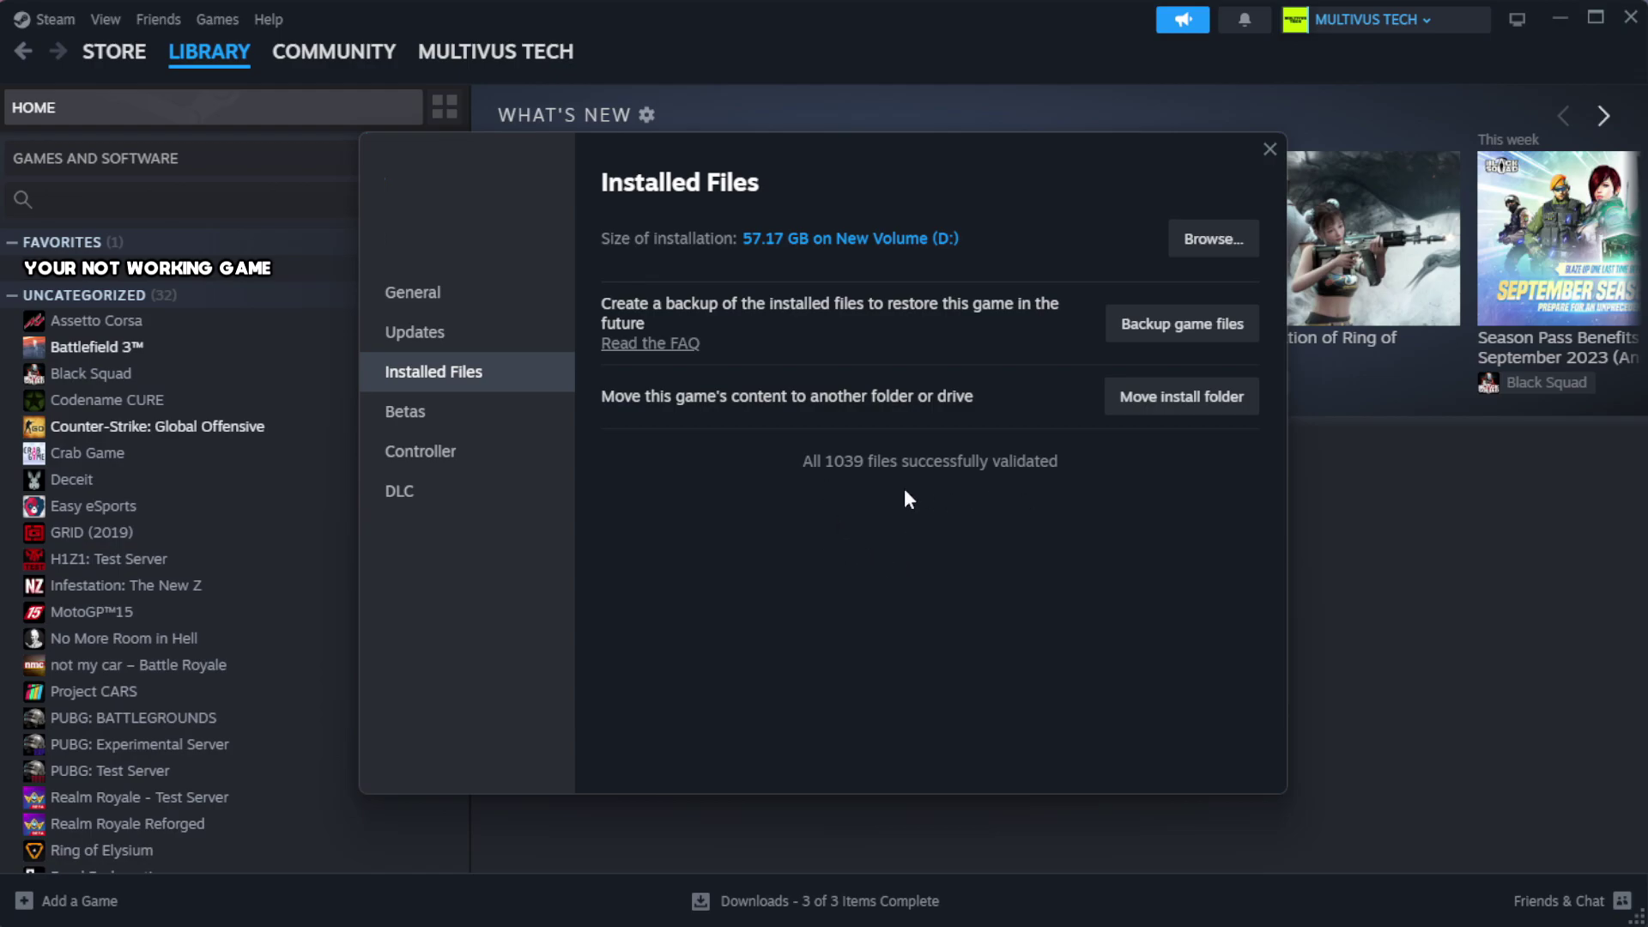
Browse to the game's install folder and bring up the YOUR NOT WORKING GAME shortcut's properties.
left_click(1211, 246)
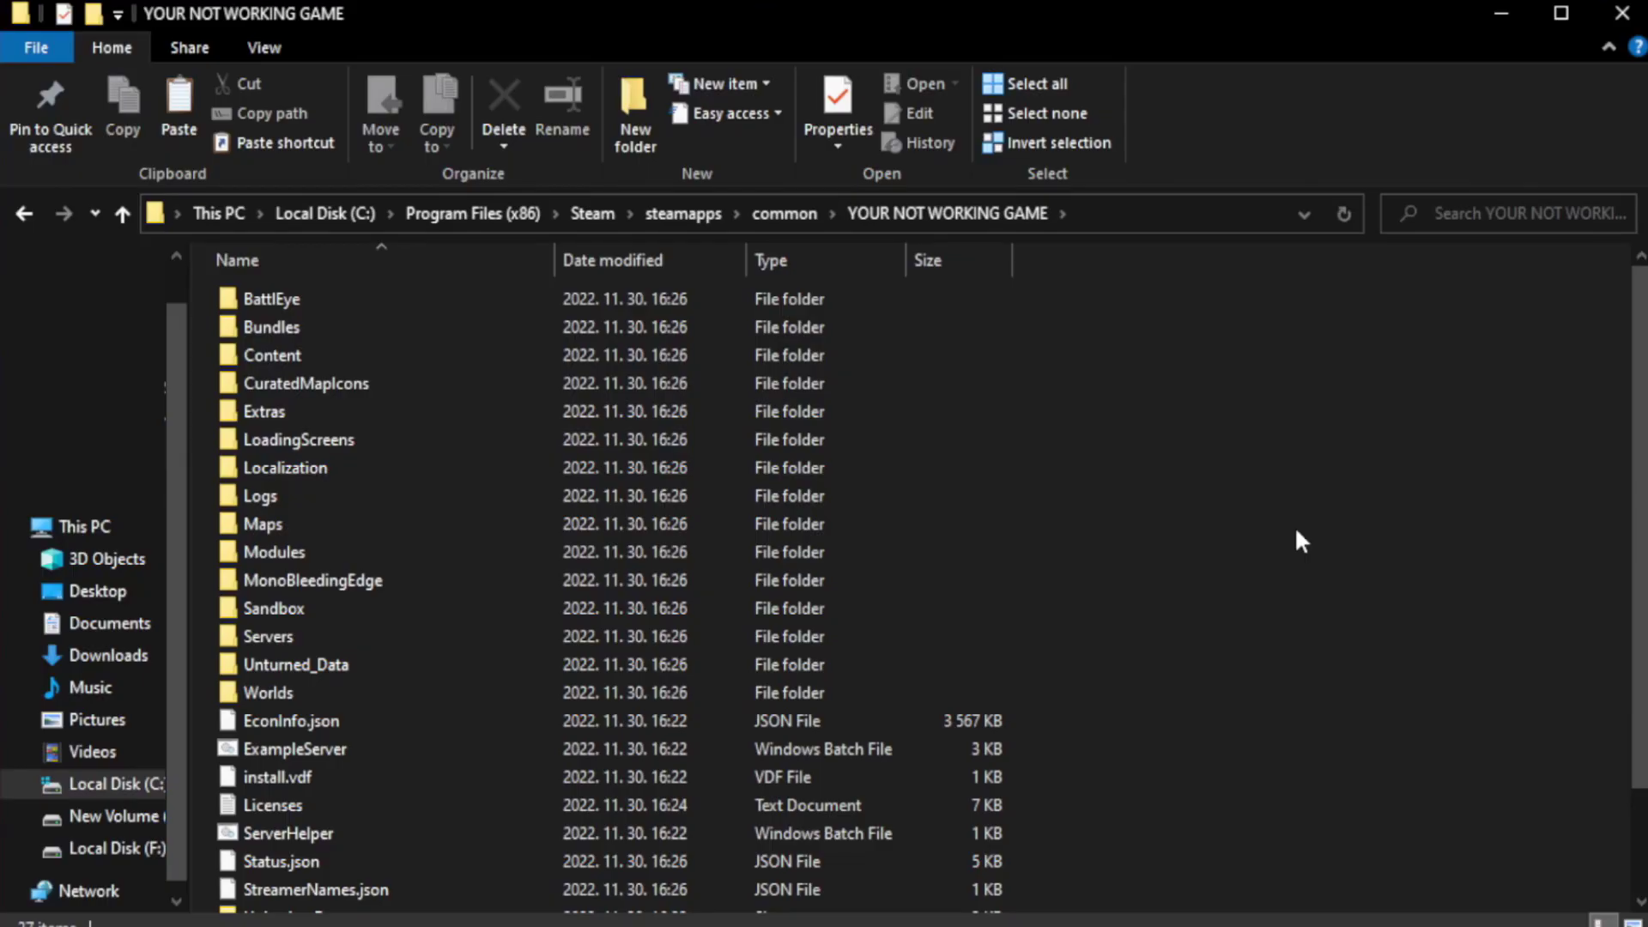
left_click_drag(1638, 386, 1646, 615)
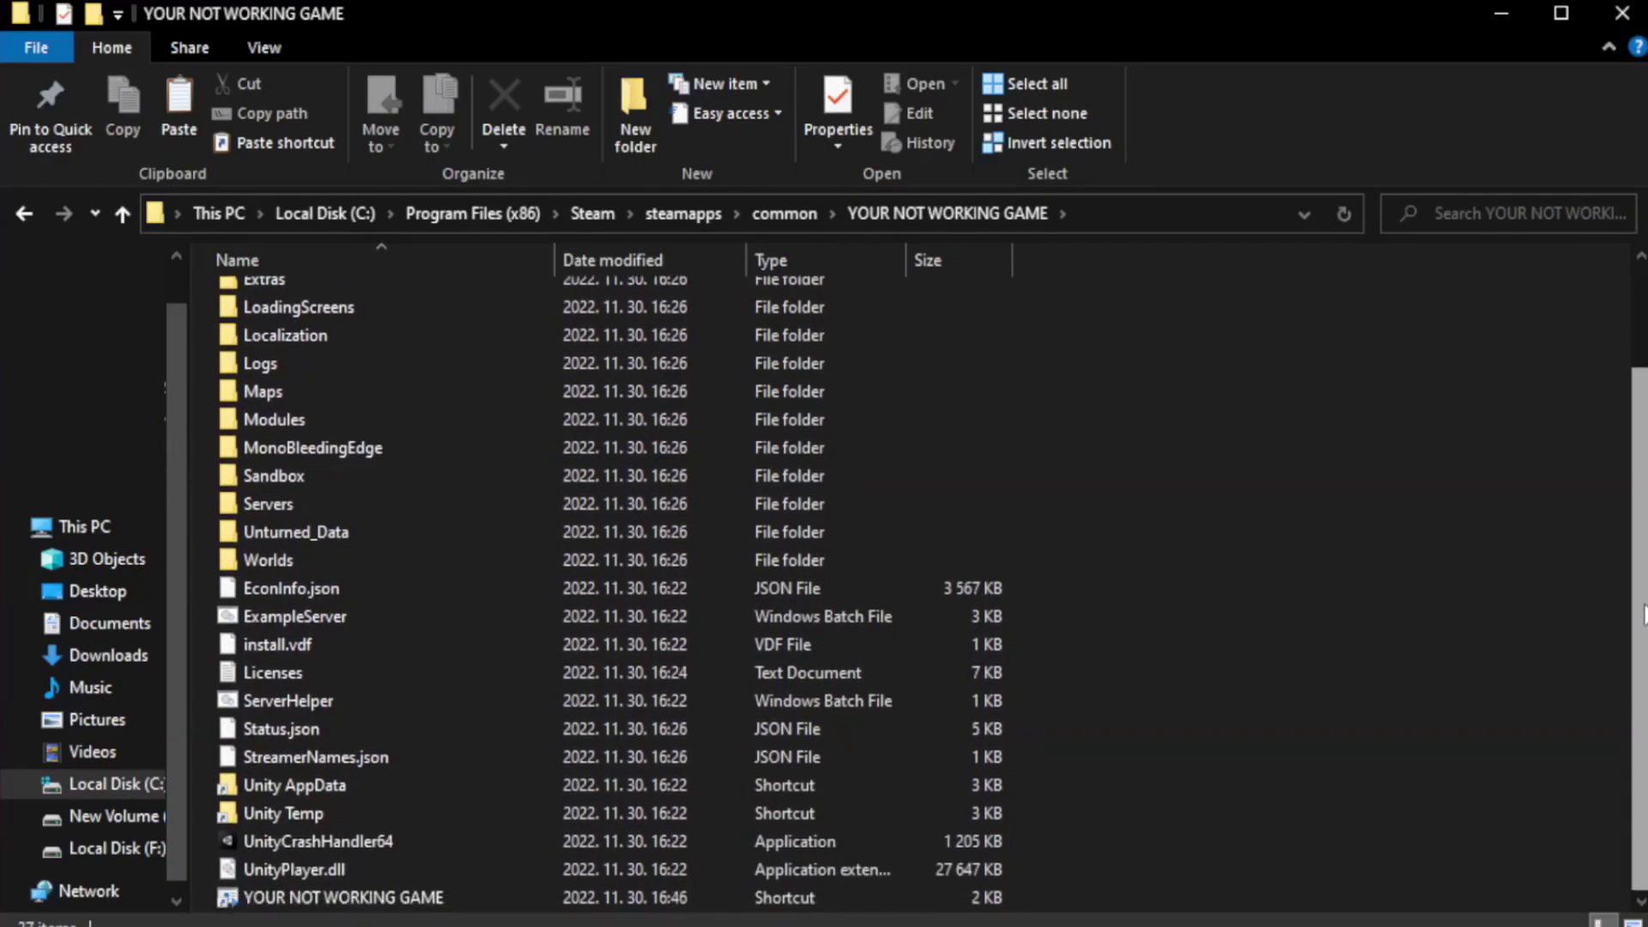
left_click(566, 898)
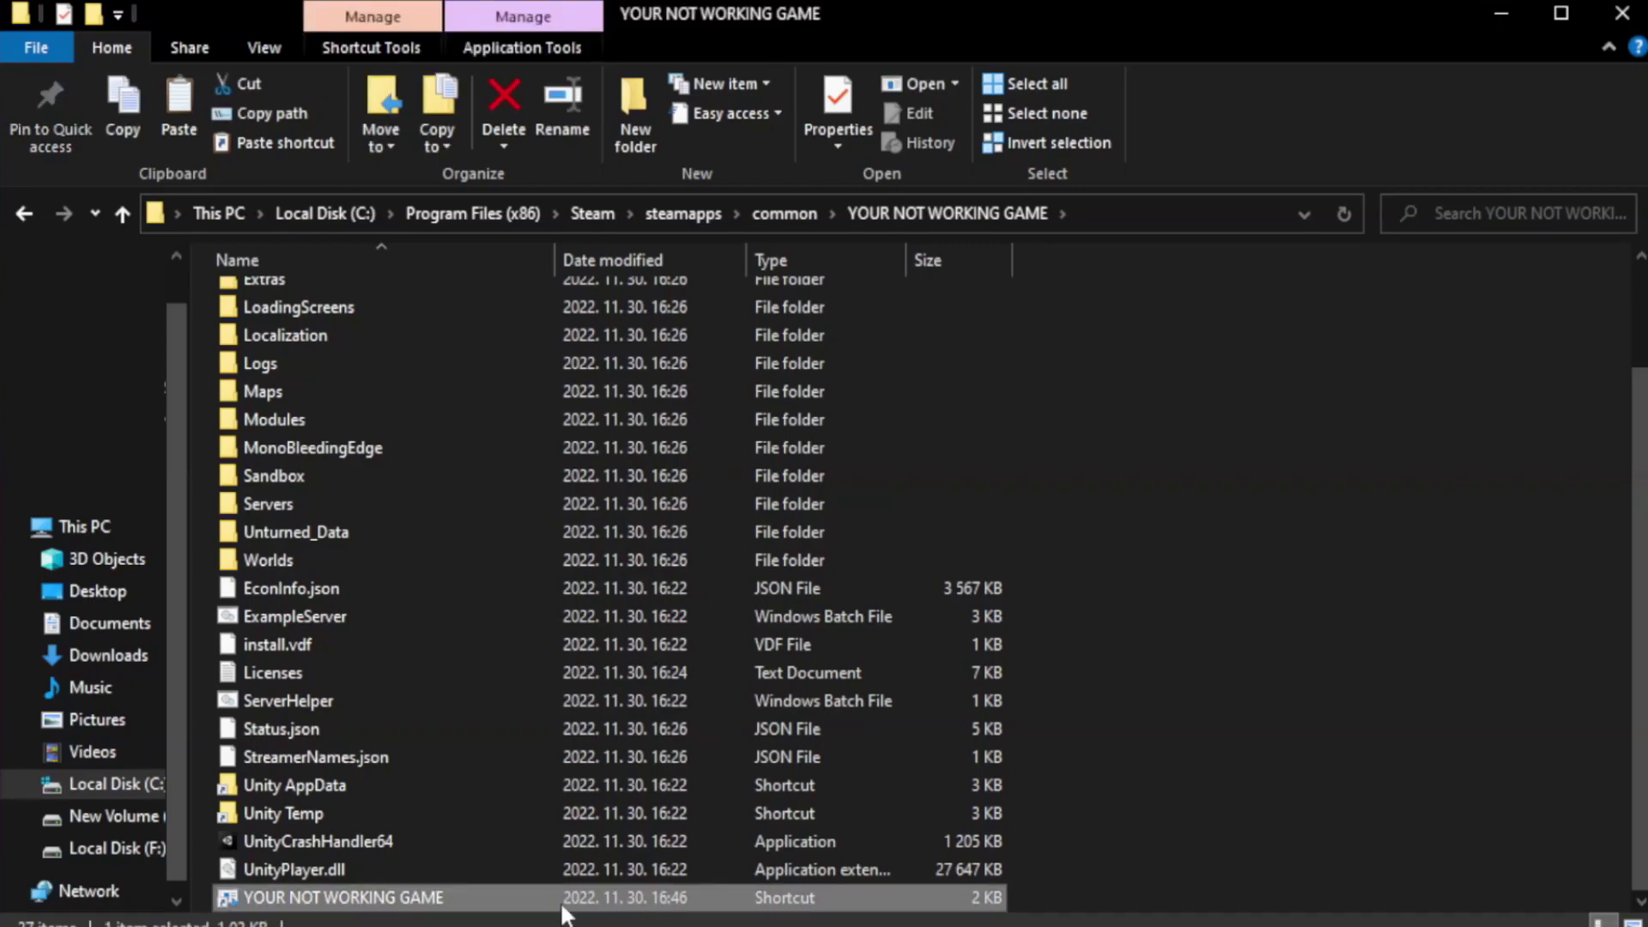
right_click(554, 902)
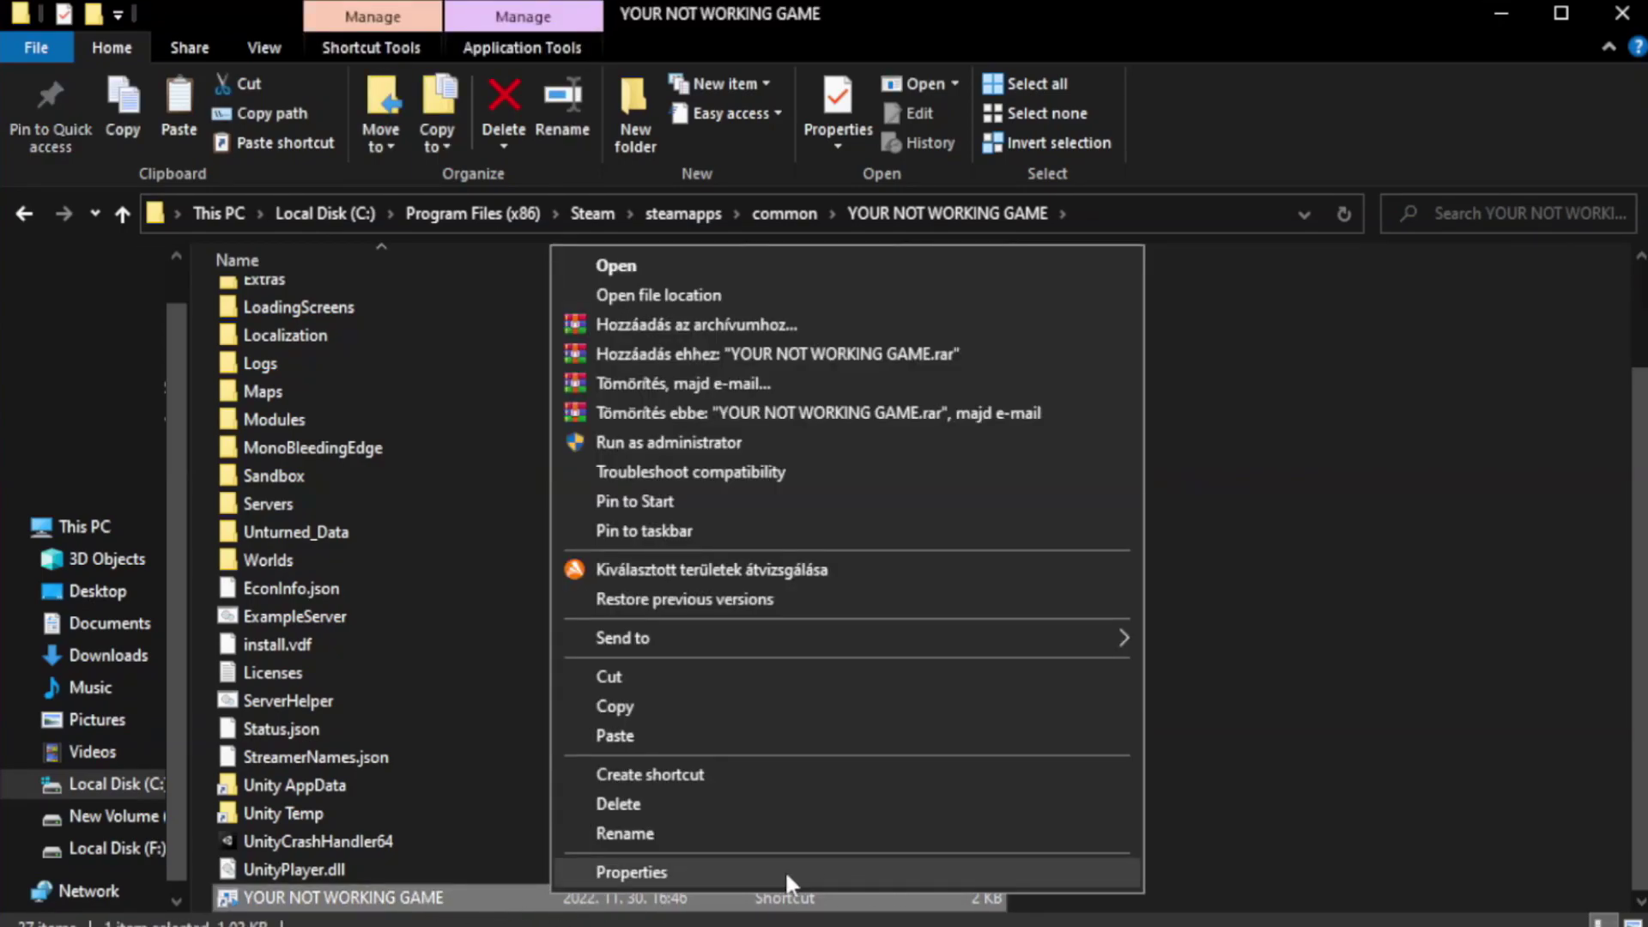
left_click(840, 866)
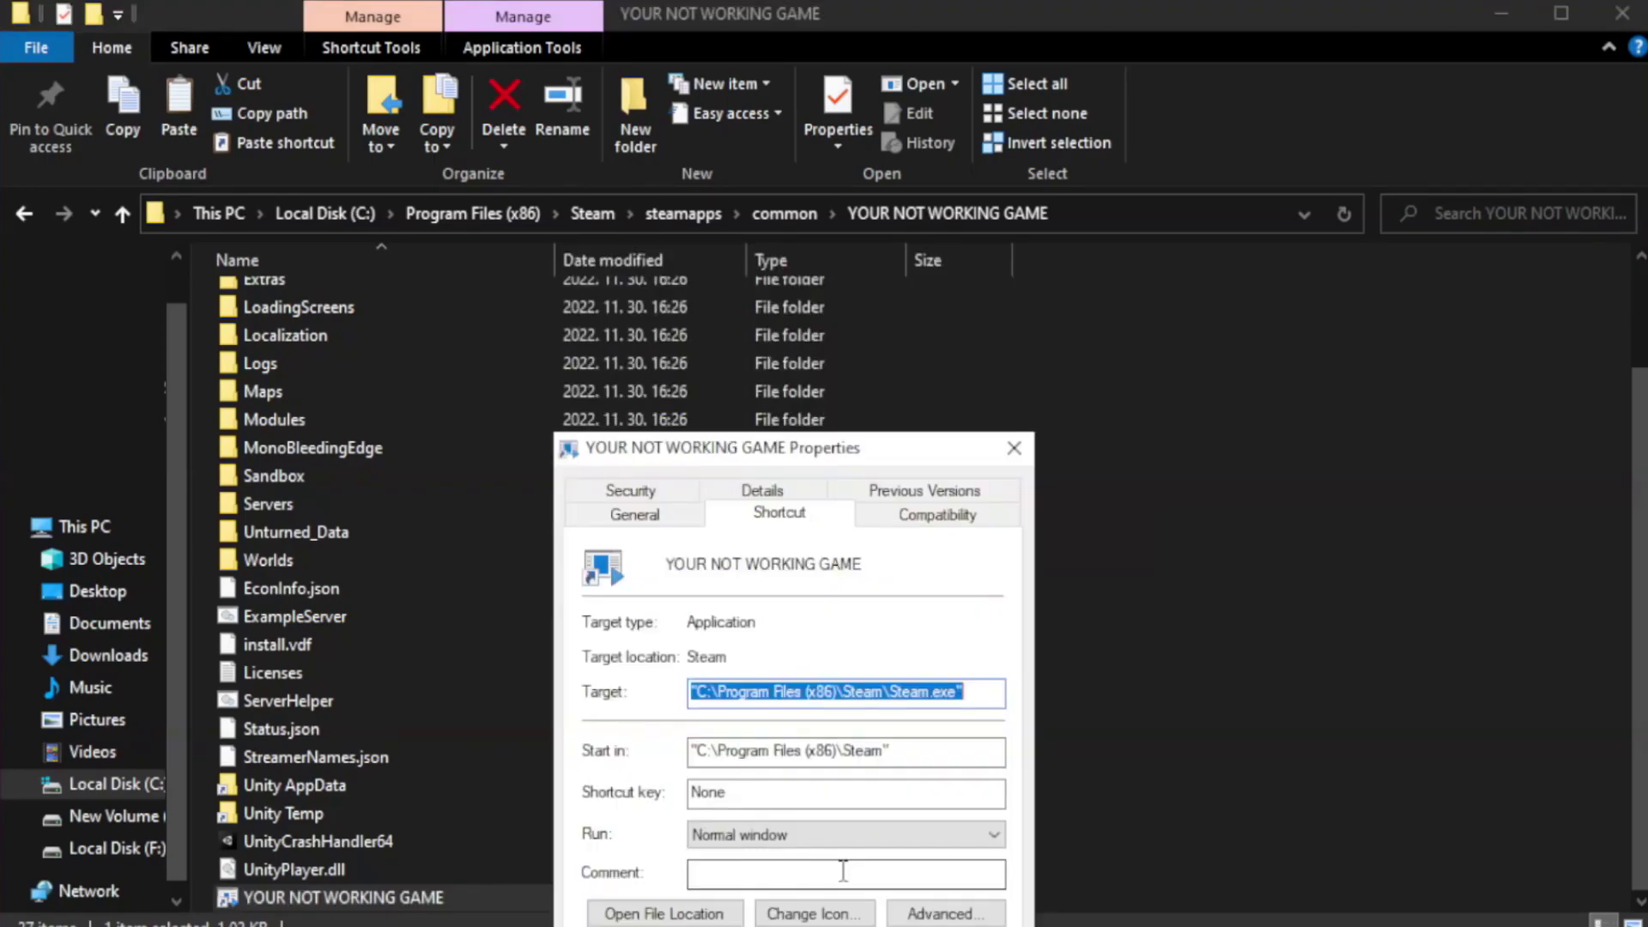
left_click_drag(834, 453, 828, 169)
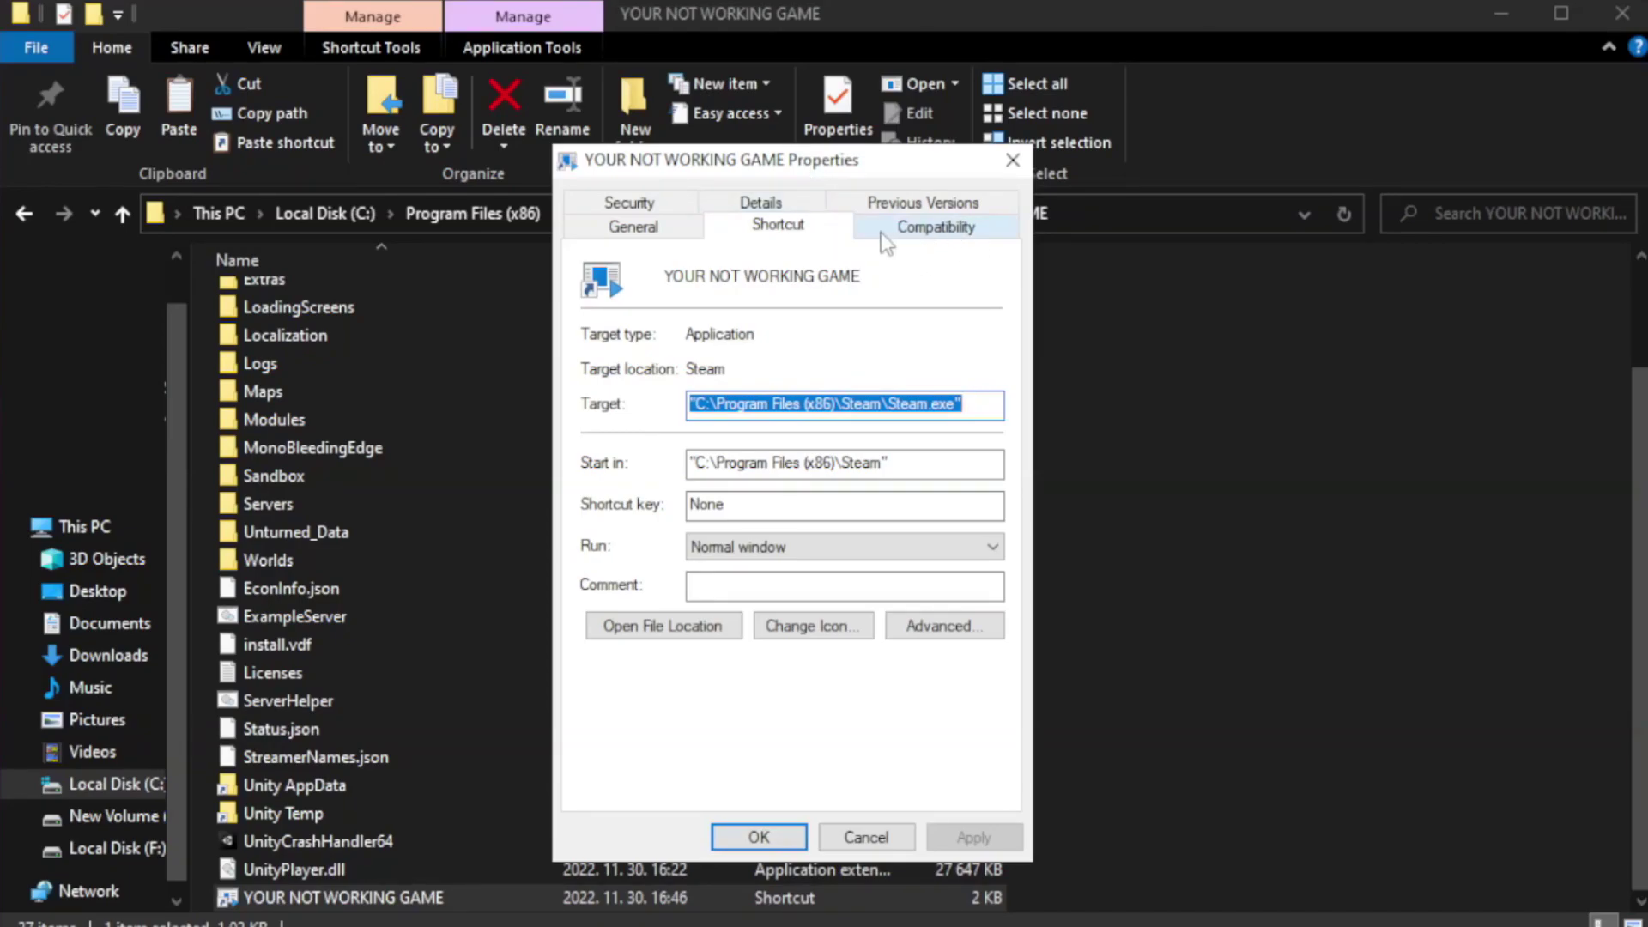
Set the shortcut to run in Windows 8 compatibility mode.
left_click(928, 231)
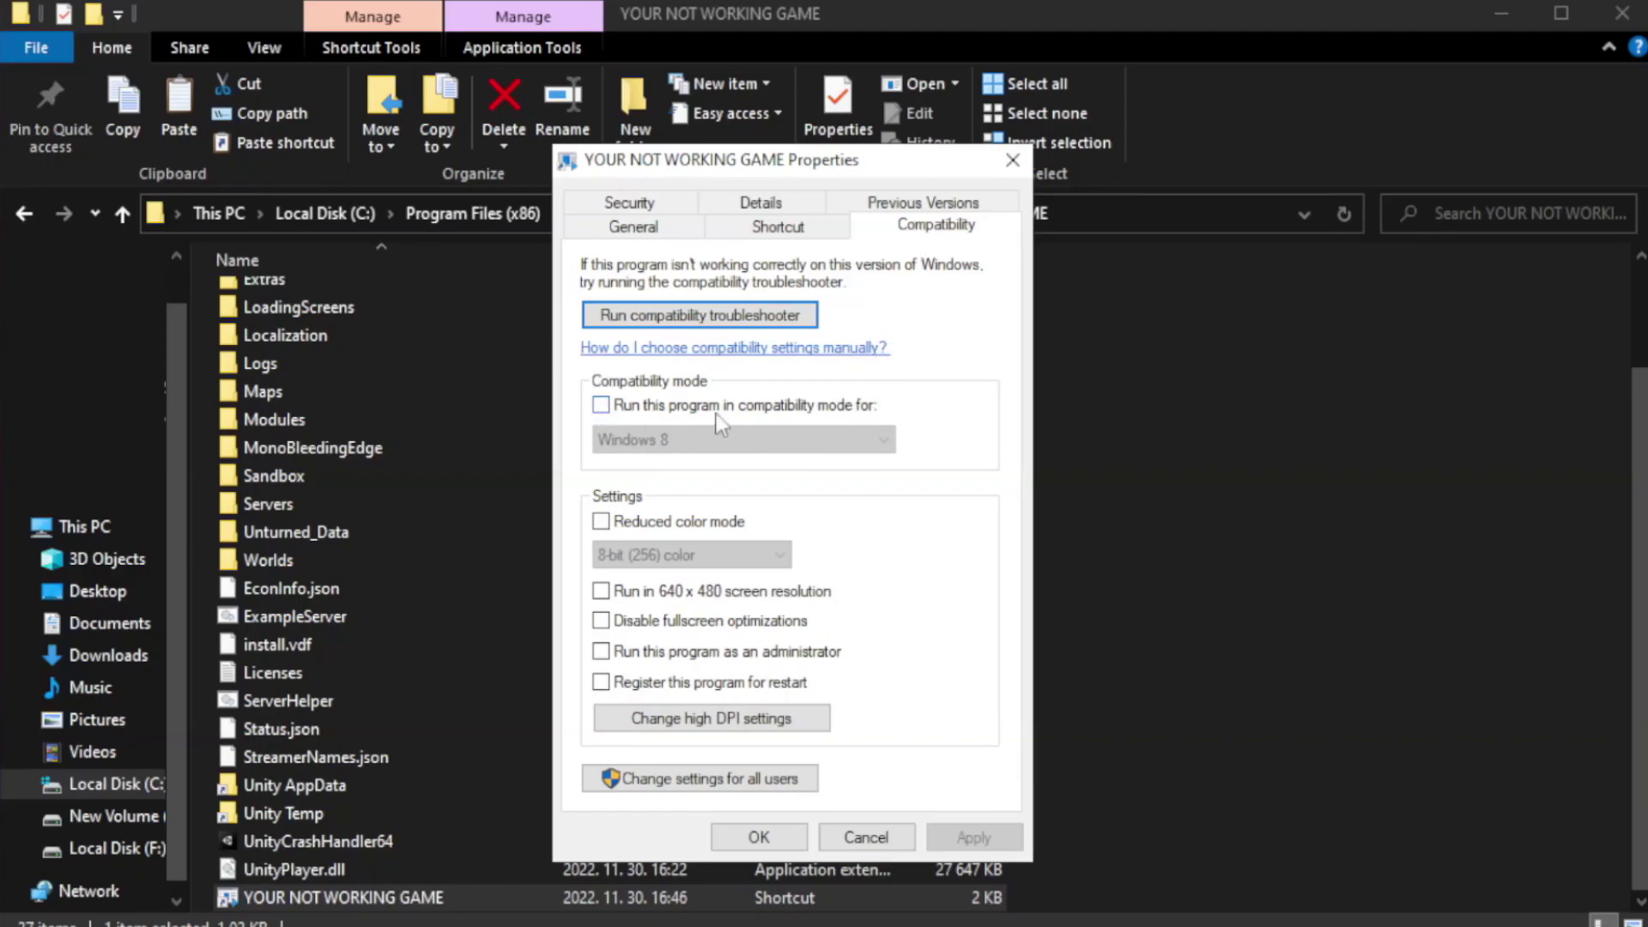
left_click(658, 409)
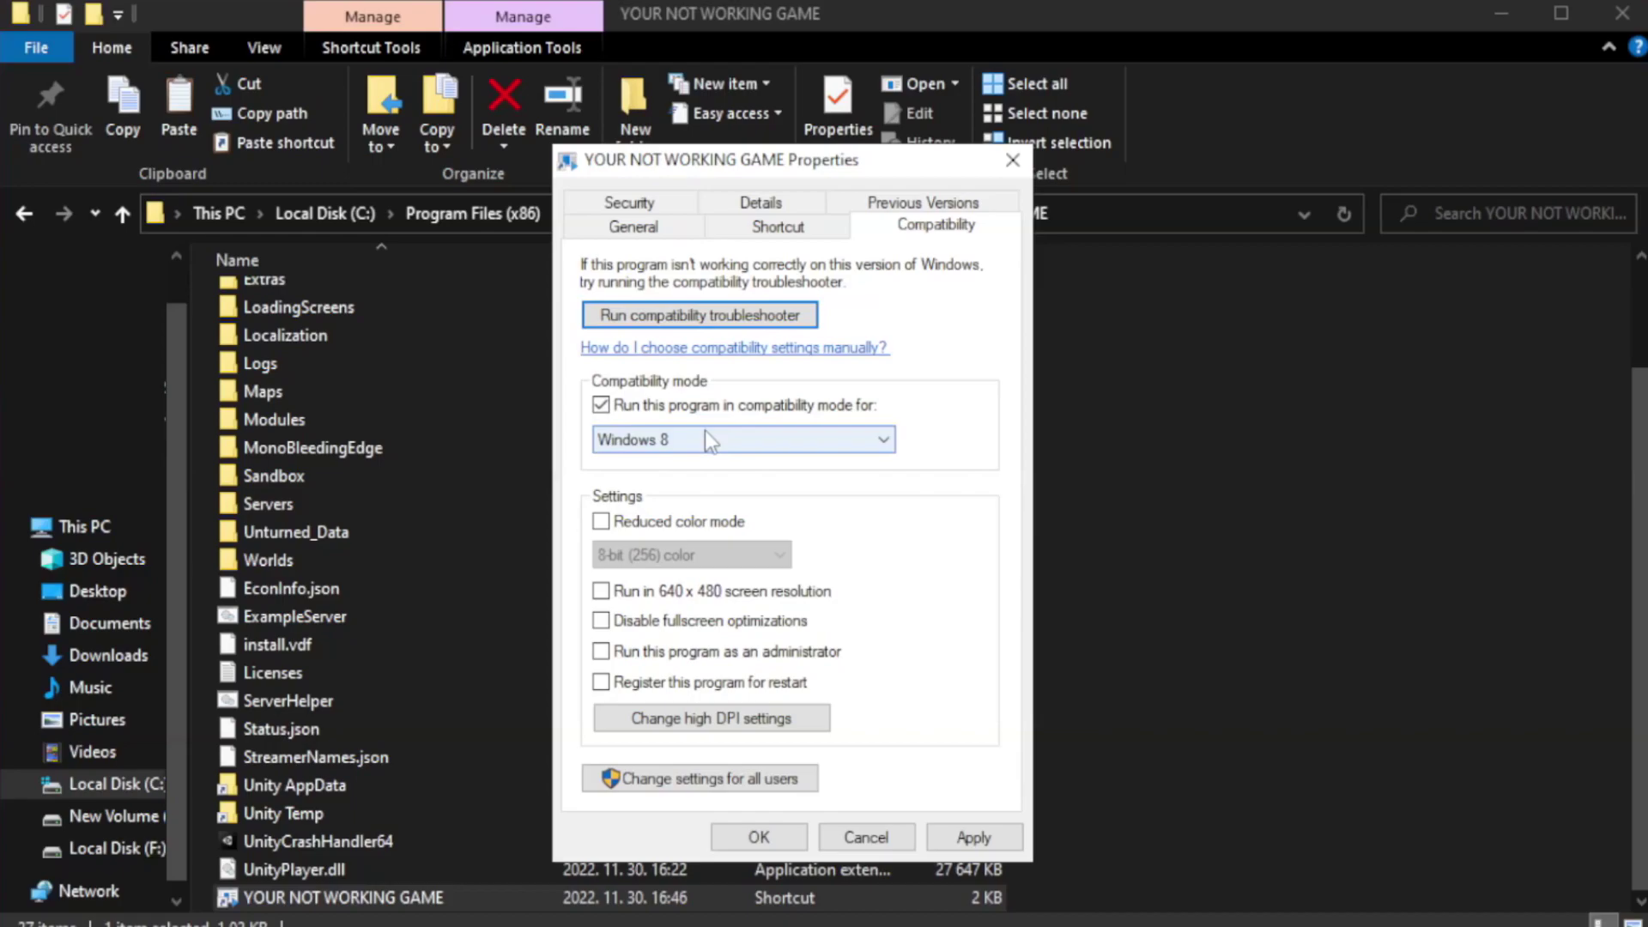
left_click(741, 440)
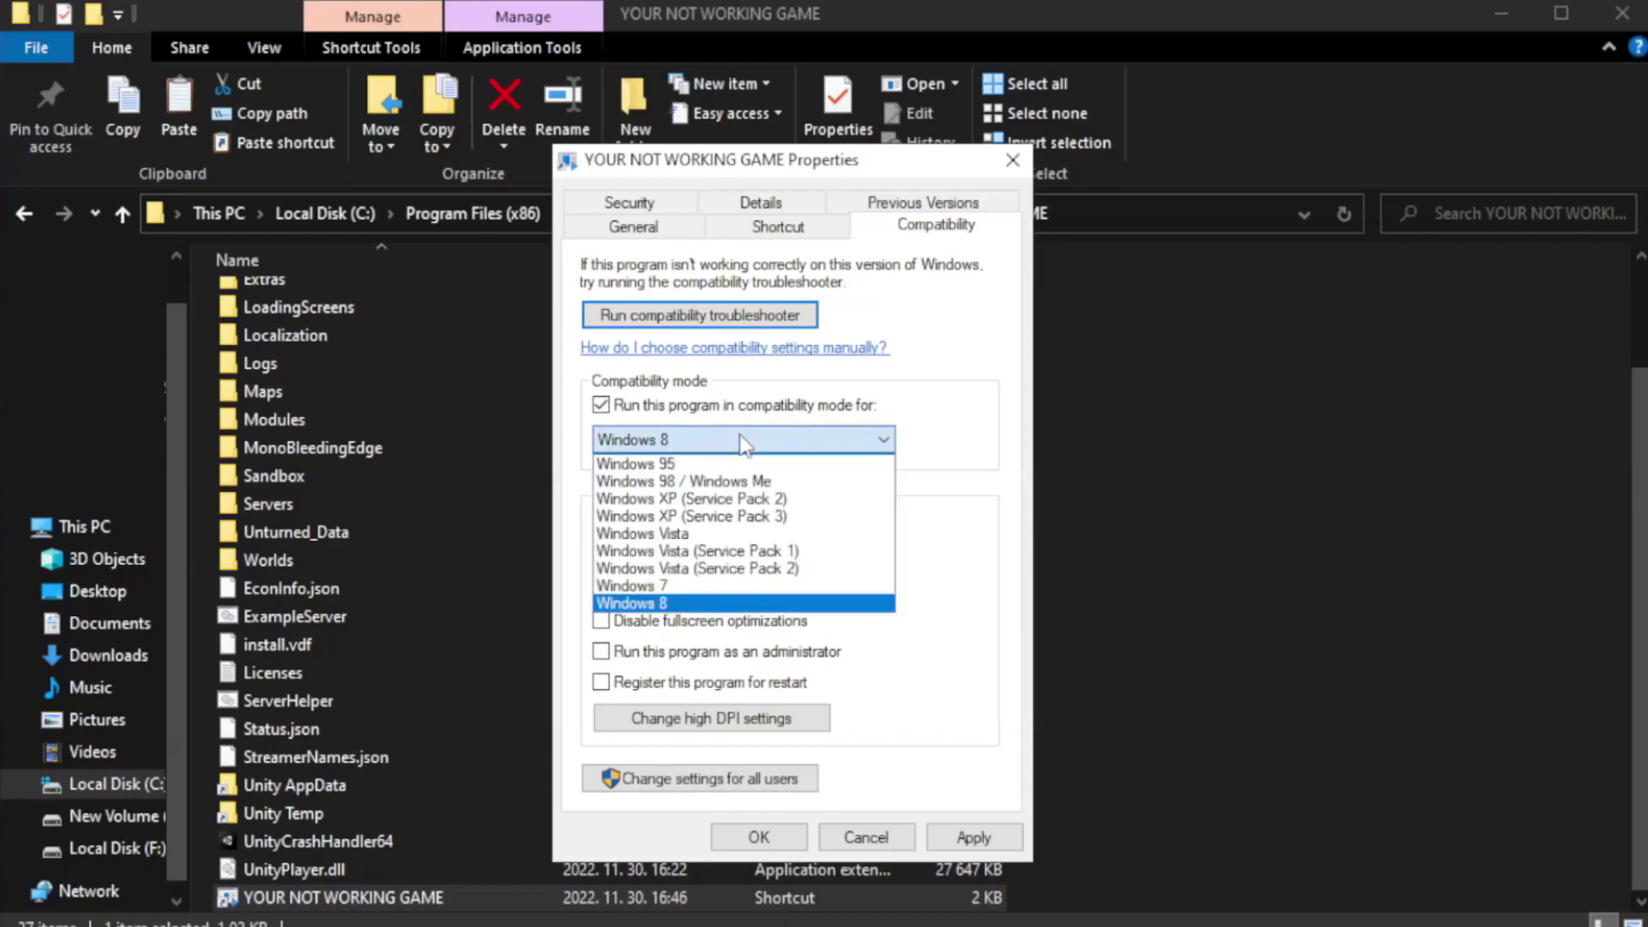
left_click(699, 604)
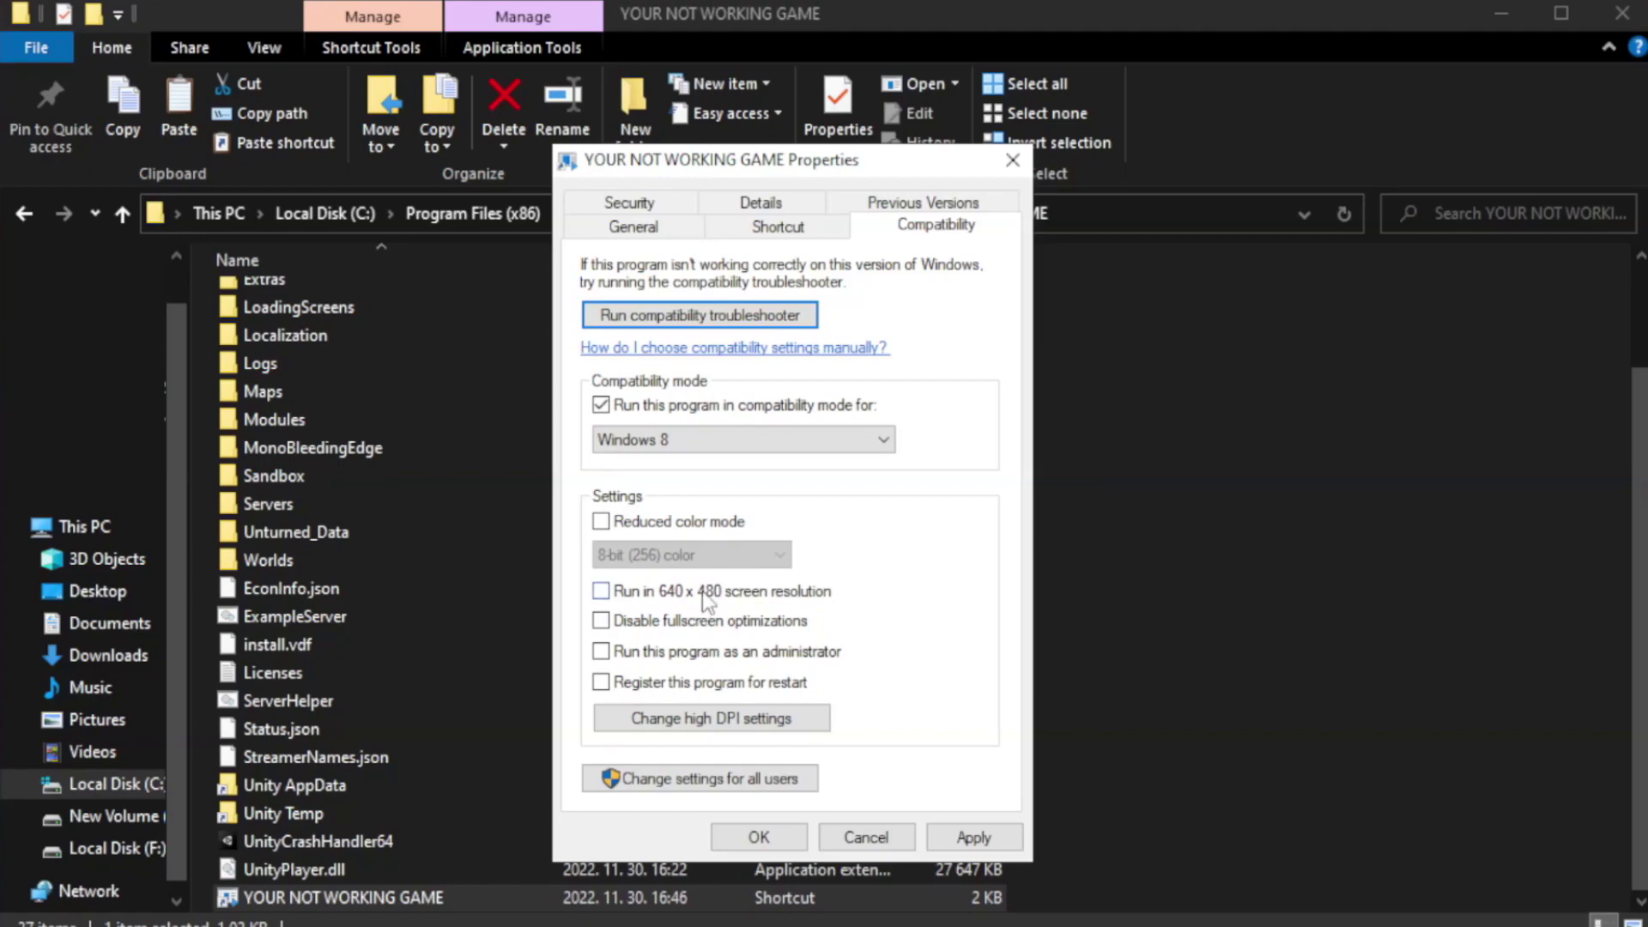
Disable fullscreen optimizations, enable Run as administrator, and apply the compatibility changes.
left_click(647, 627)
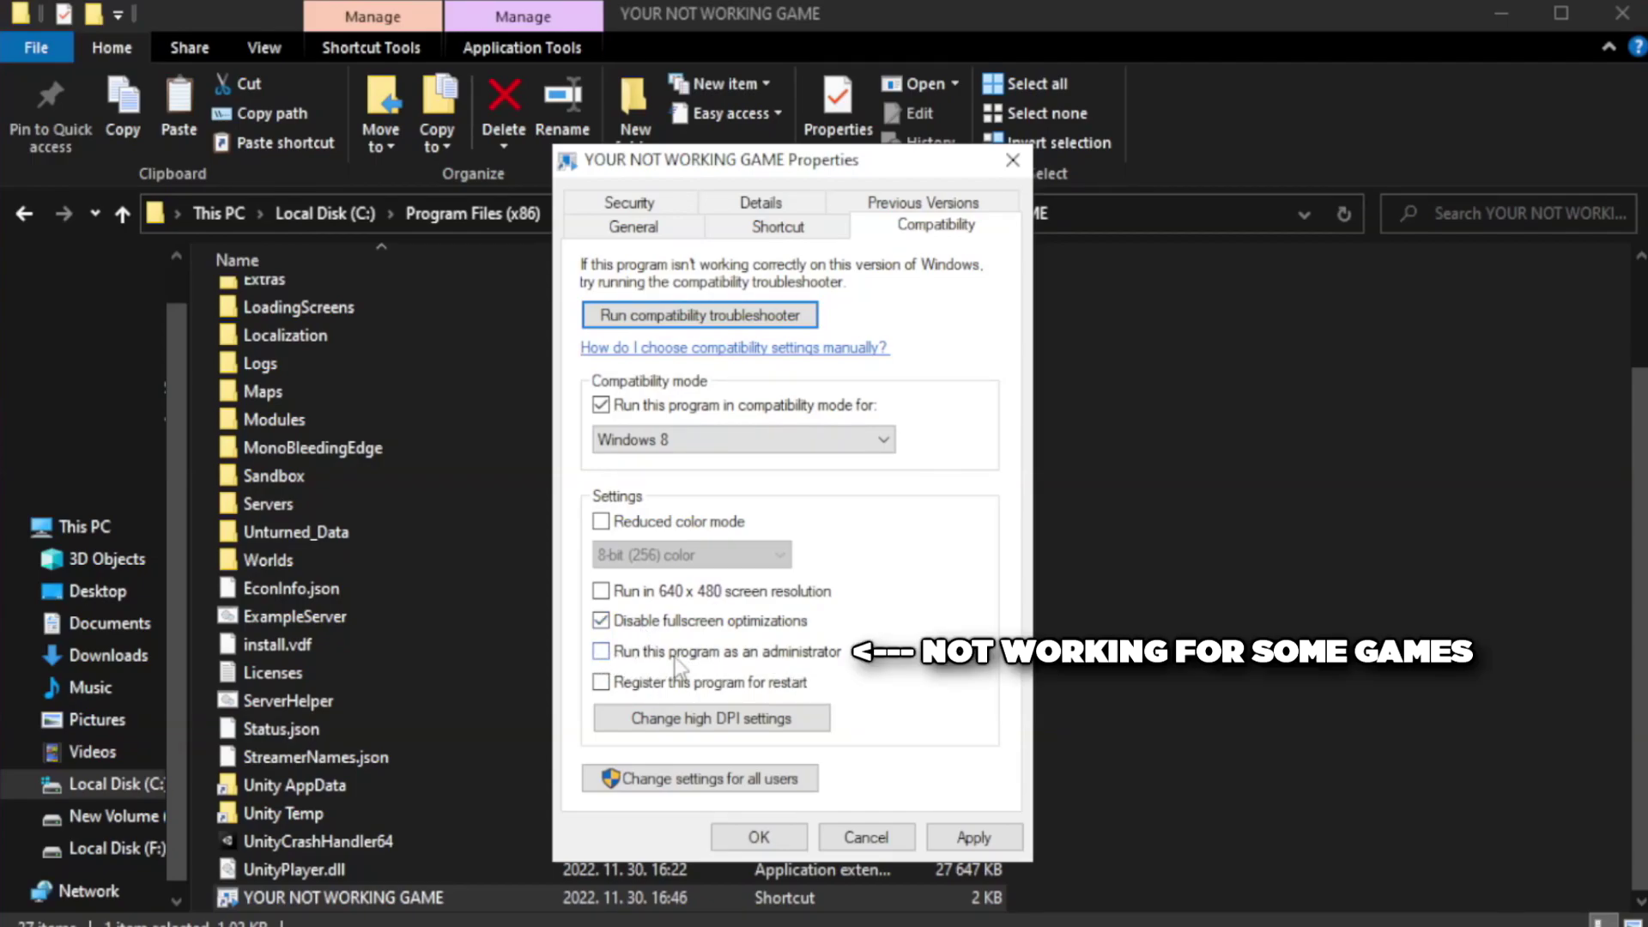
left_click(651, 659)
left_click(974, 839)
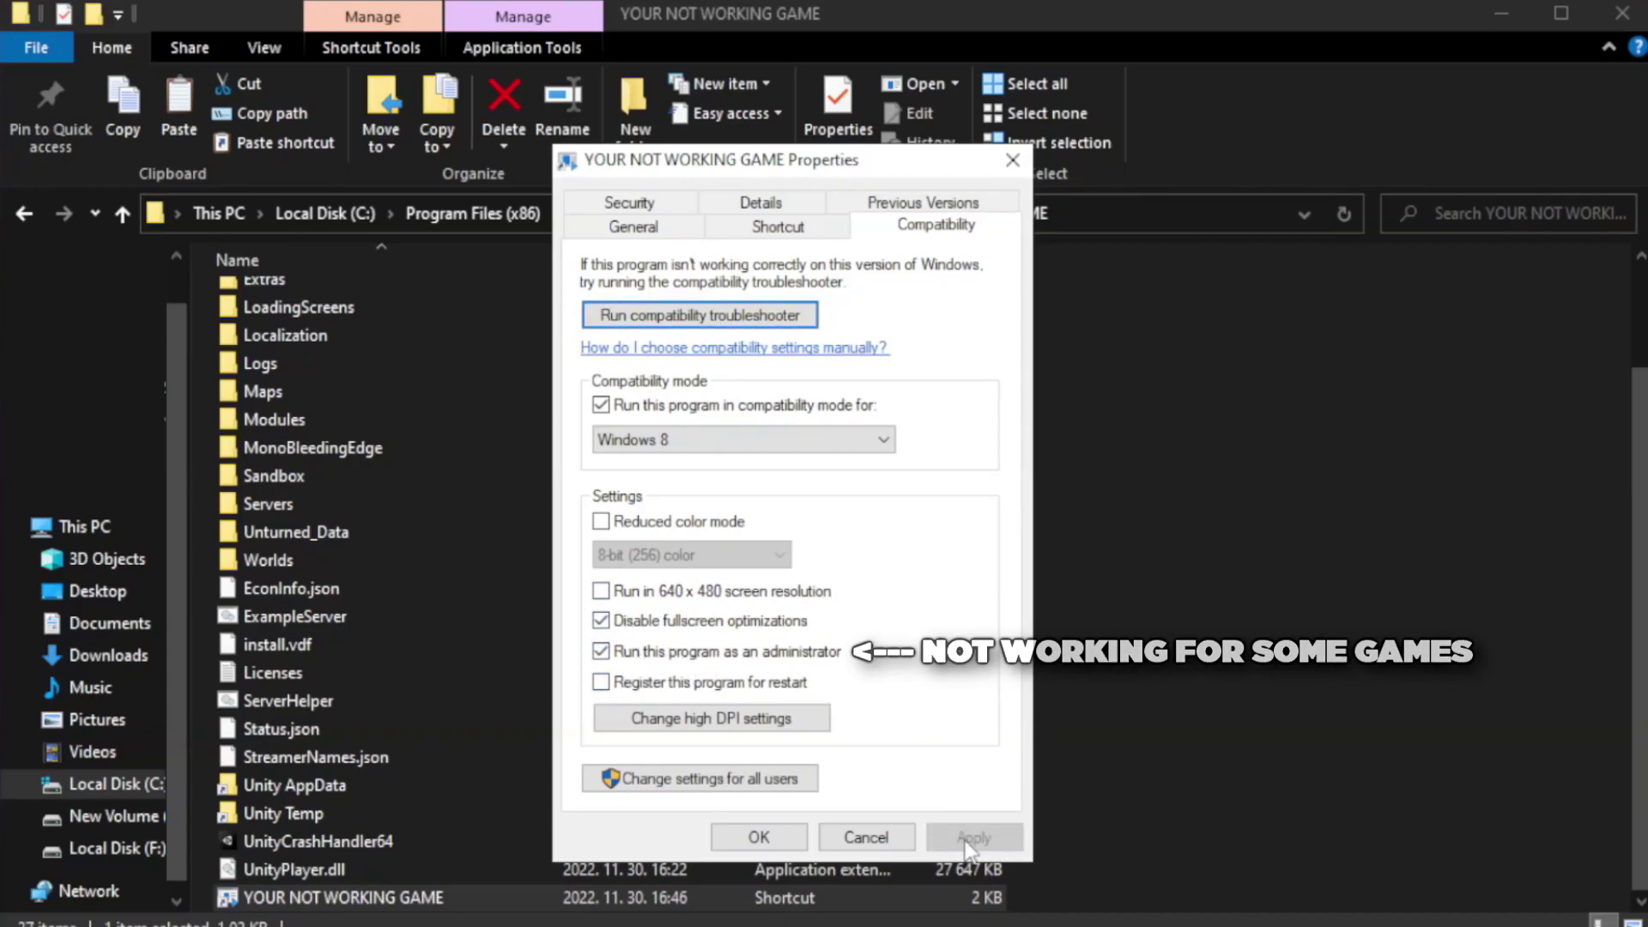
left_click(759, 838)
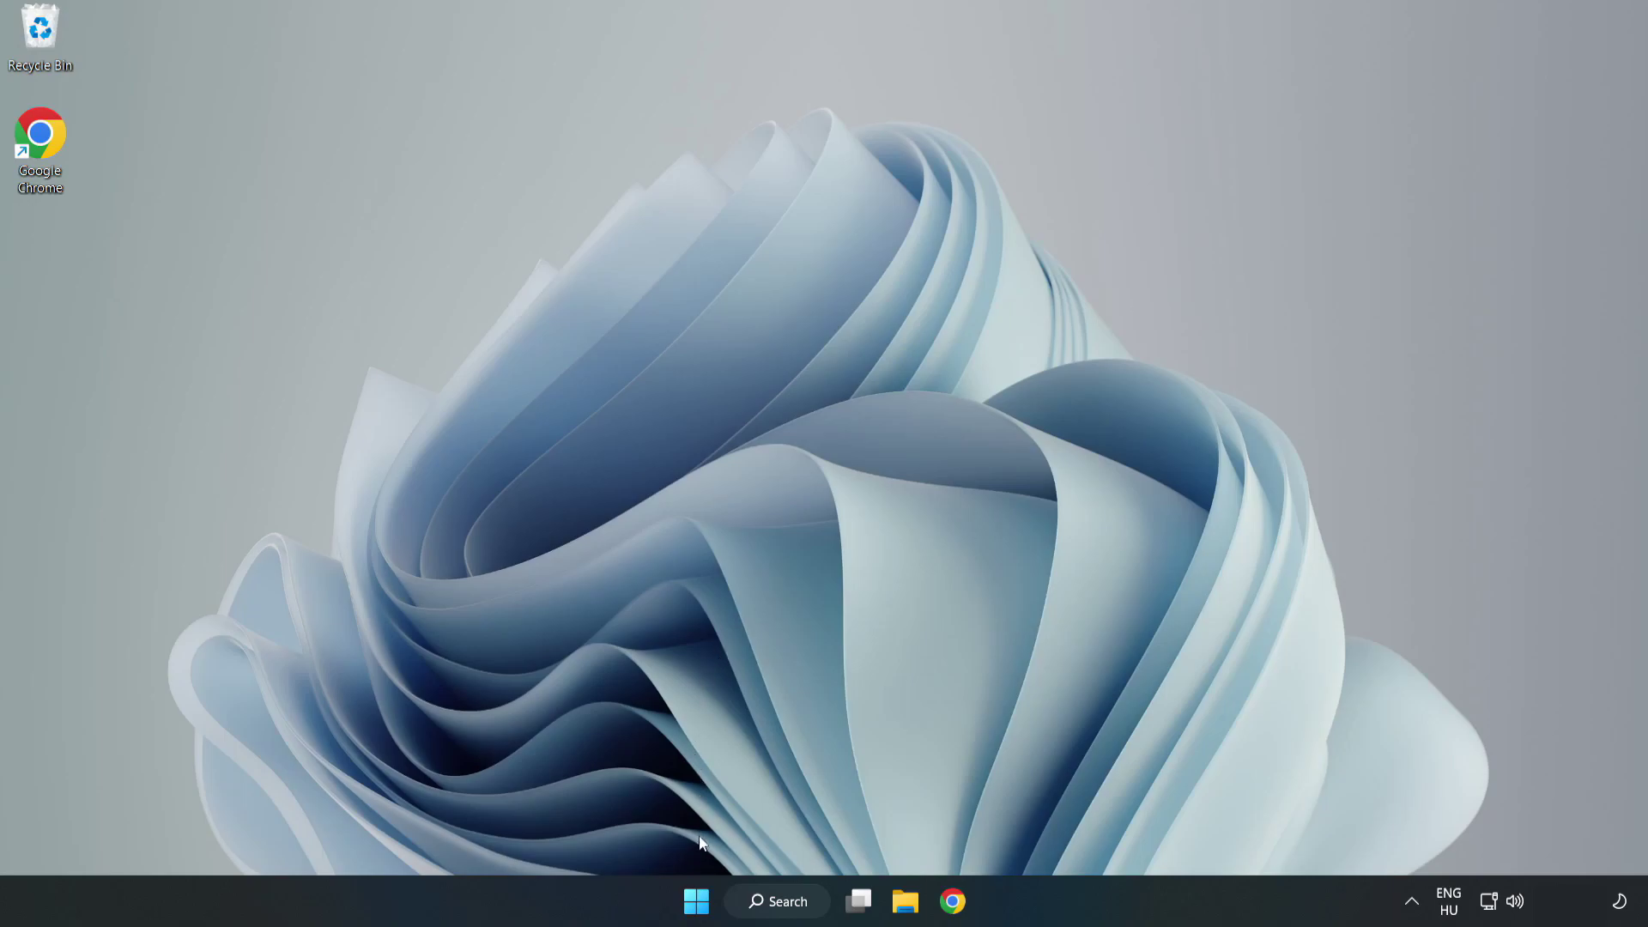
Launch Task Manager from the Start quick-link menu and show the Startup apps list.
right_click(697, 903)
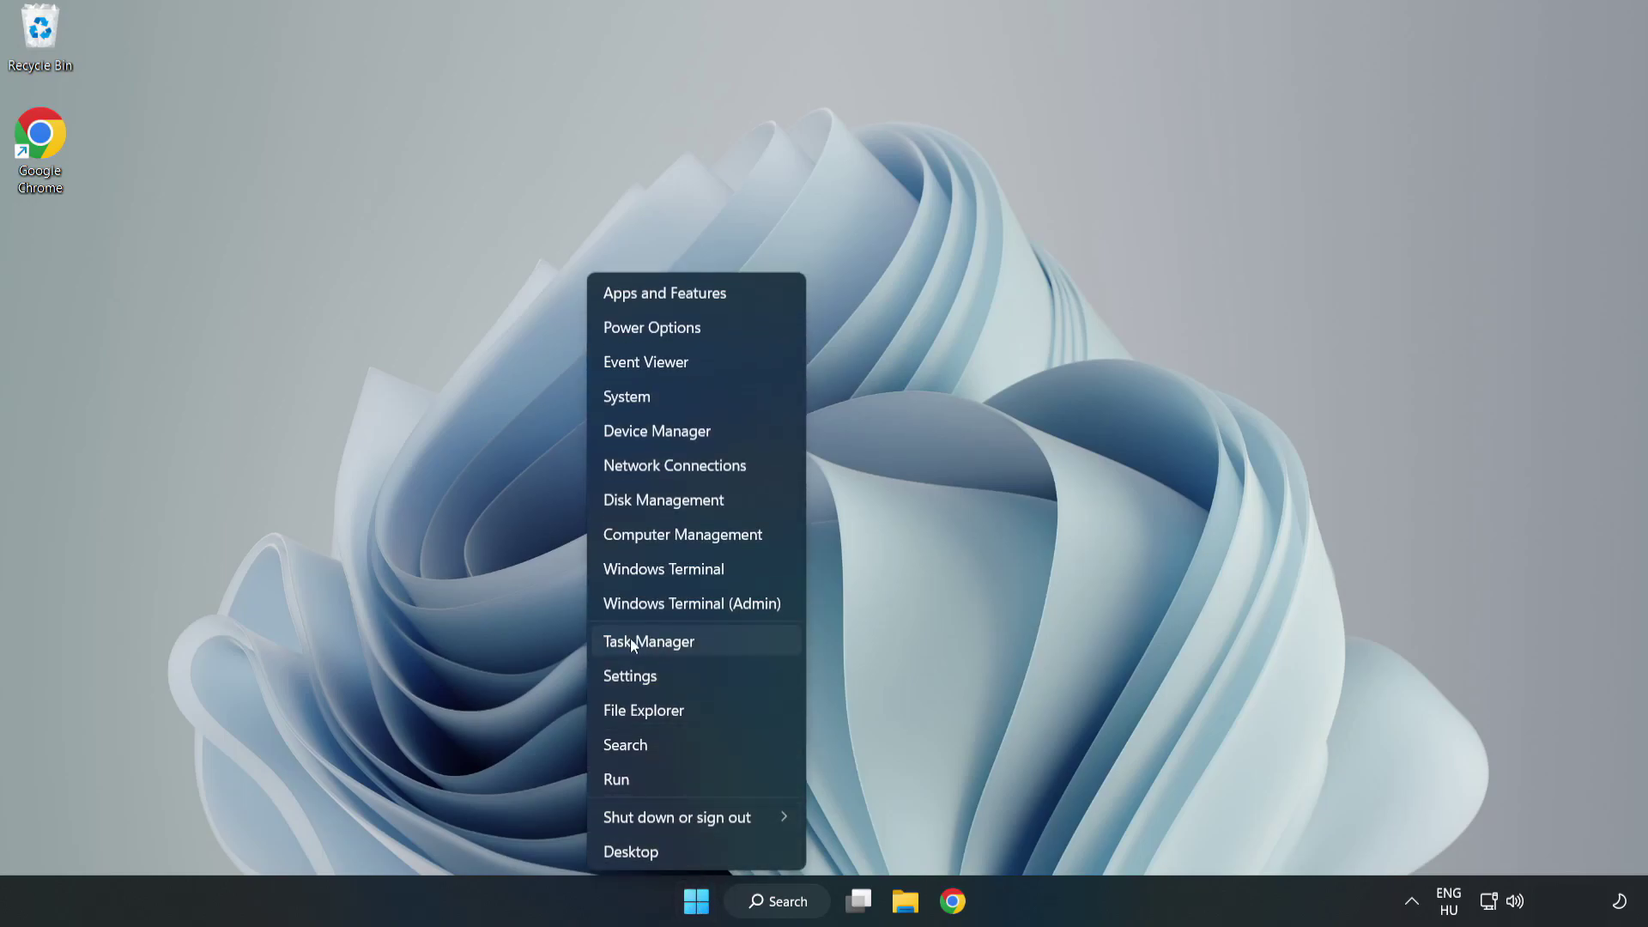
left_click(693, 639)
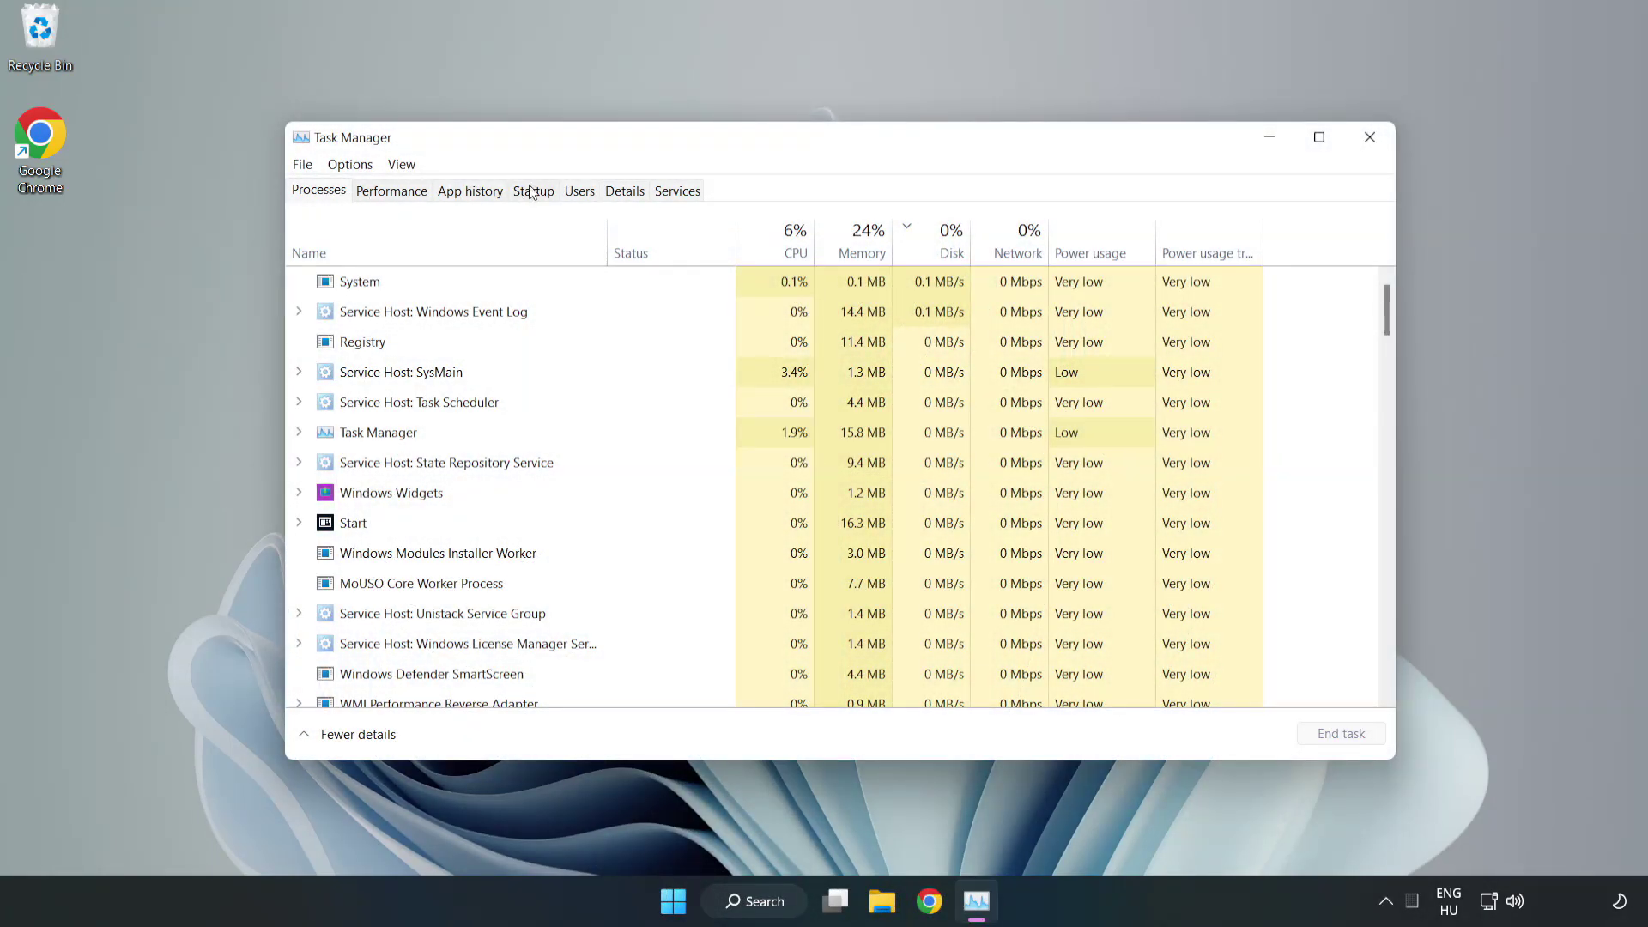
left_click(537, 195)
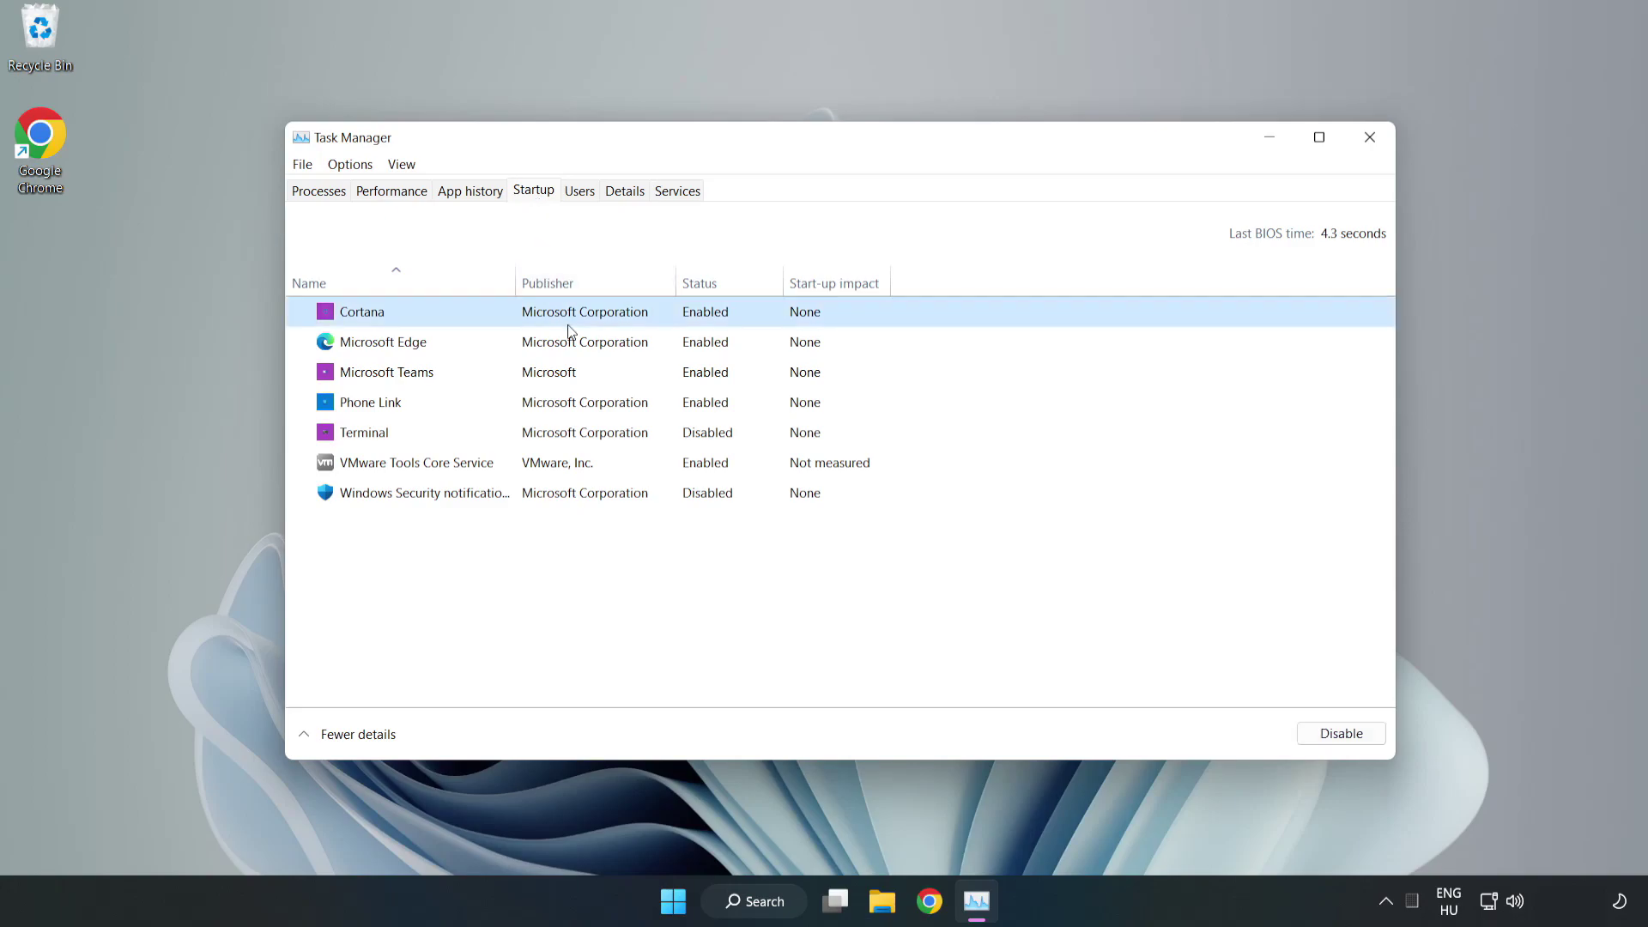
Disable Cortana, Microsoft Edge, Microsoft Teams and Phone Link at startup, then close Task Manager.
left_click(1341, 733)
left_click(711, 341)
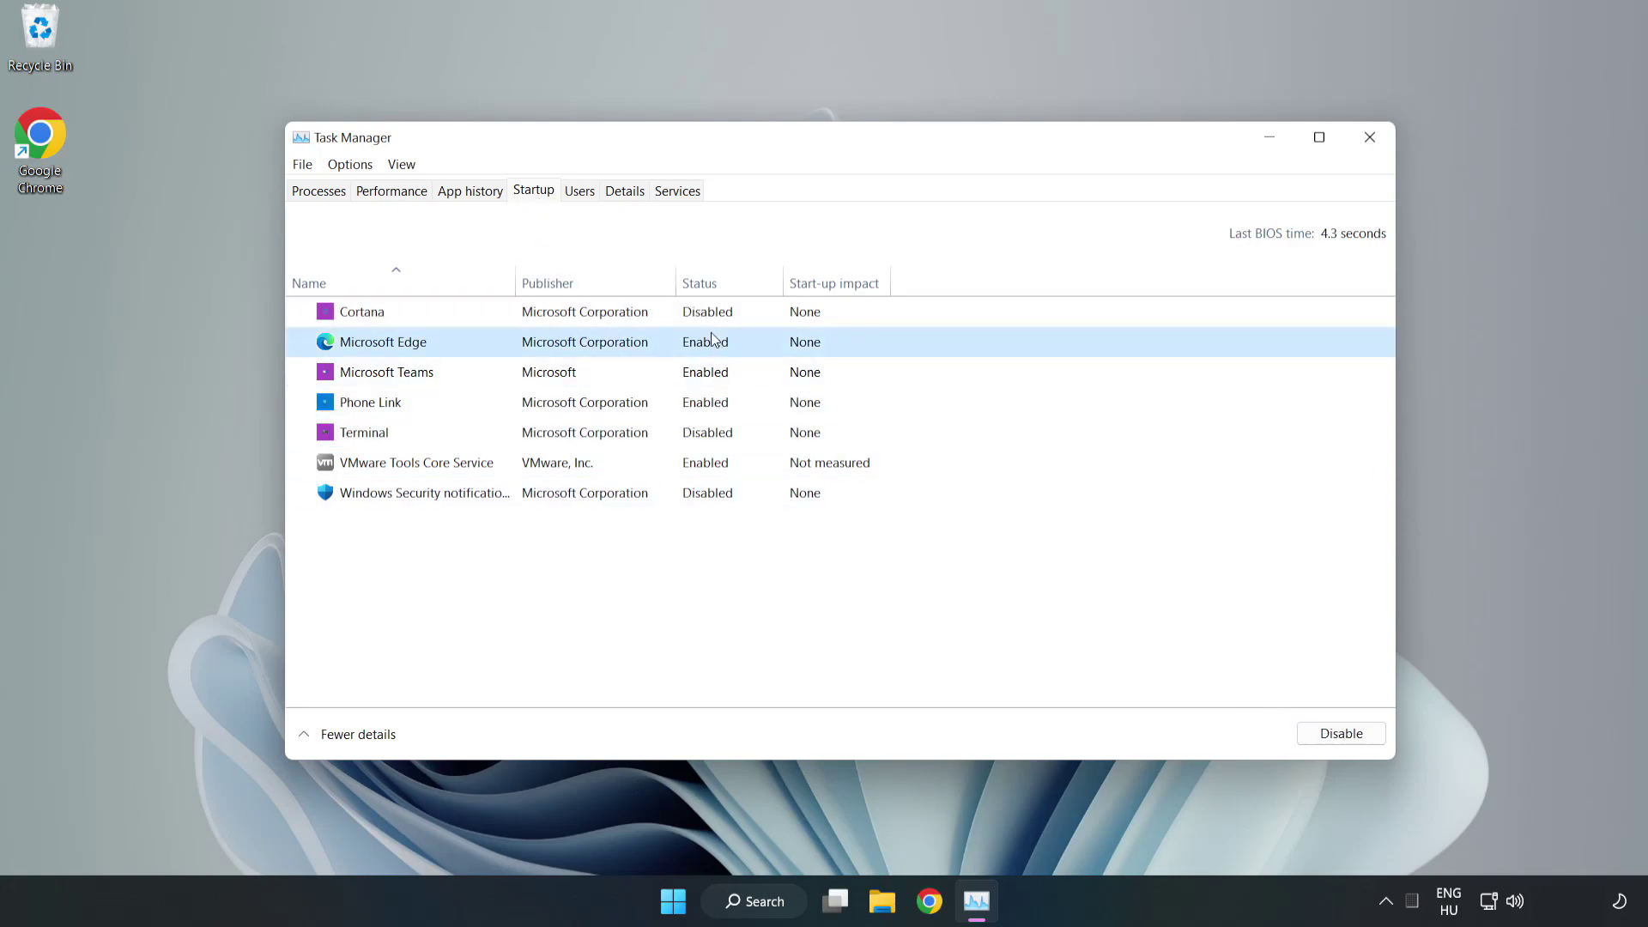
left_click(1341, 733)
left_click(567, 372)
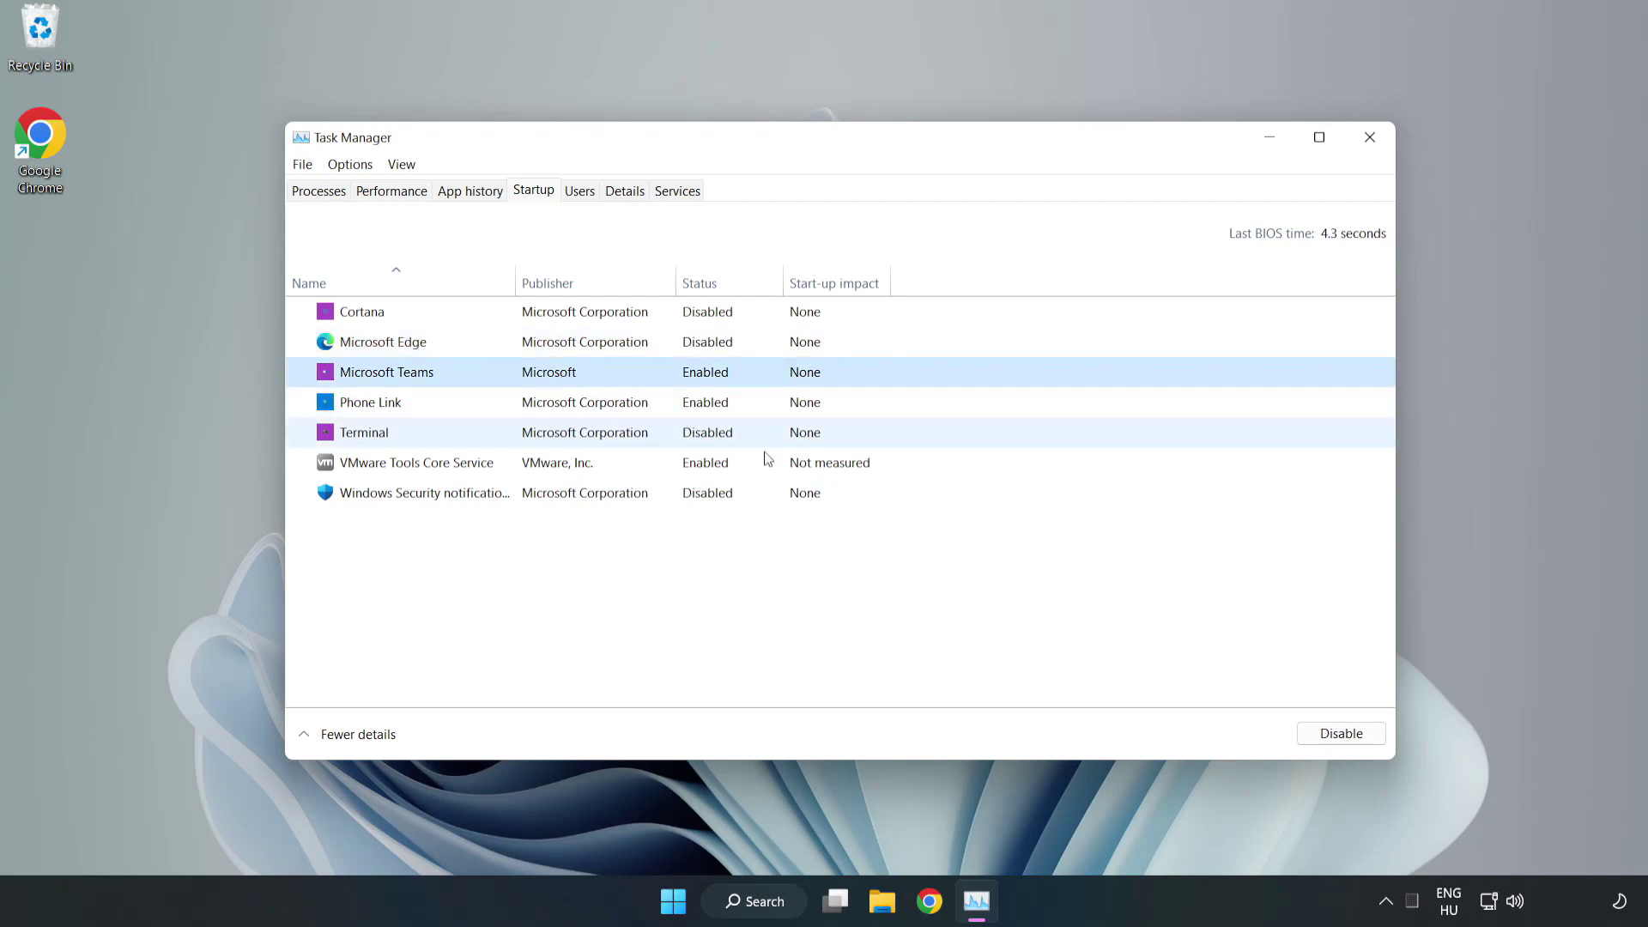
left_click(1341, 732)
left_click(552, 403)
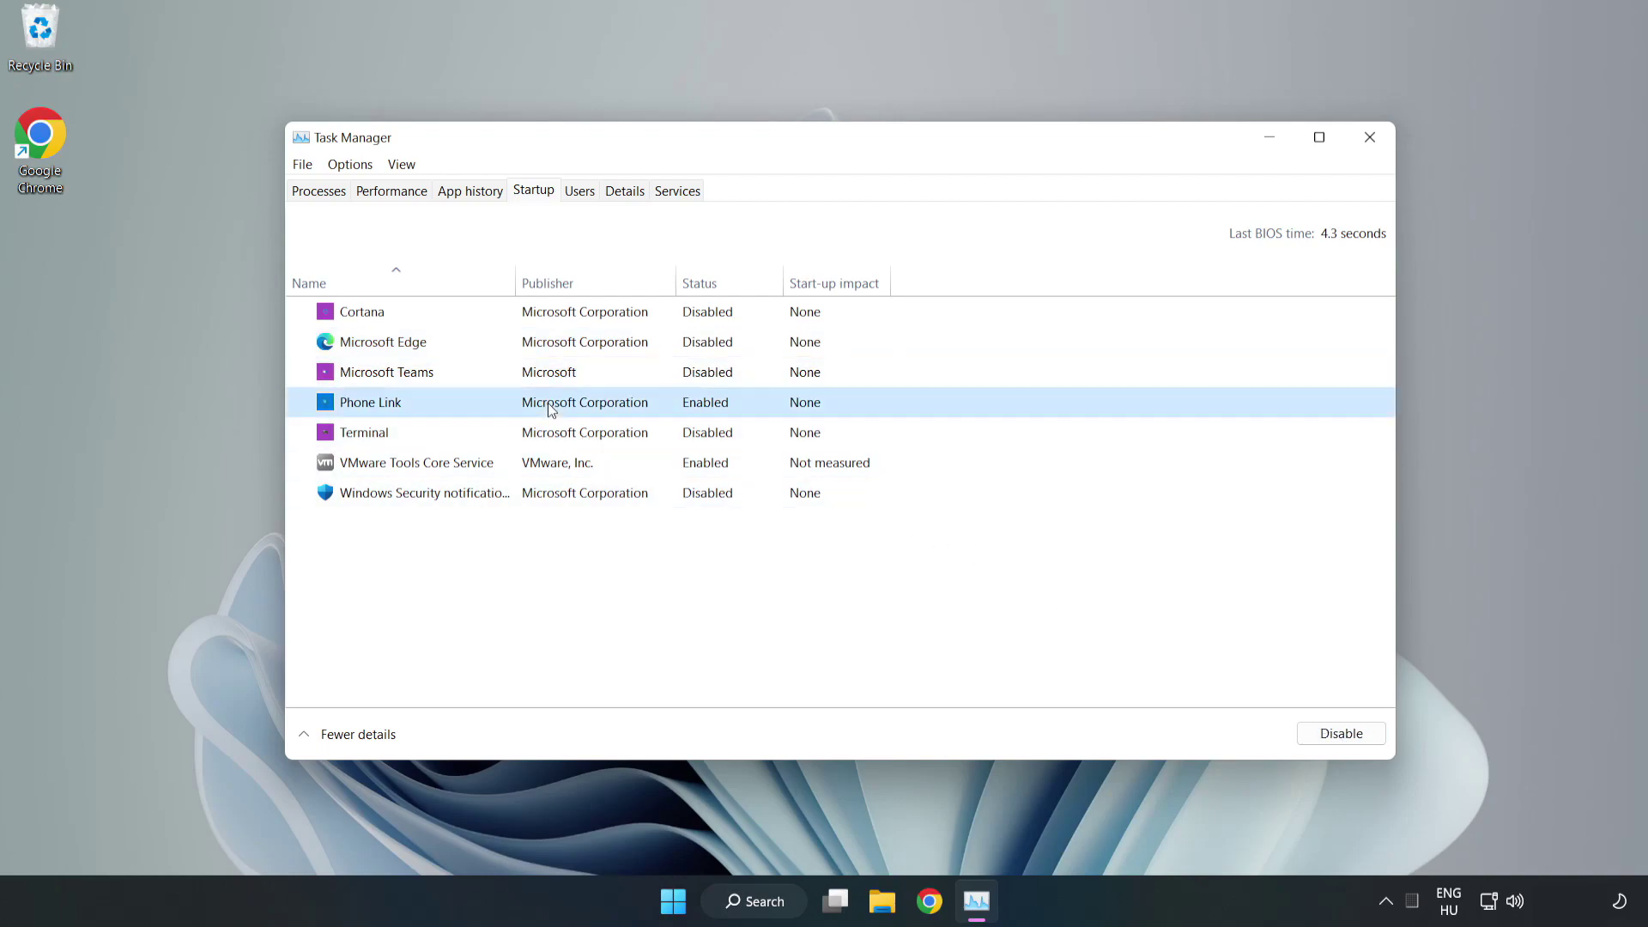
left_click(1340, 733)
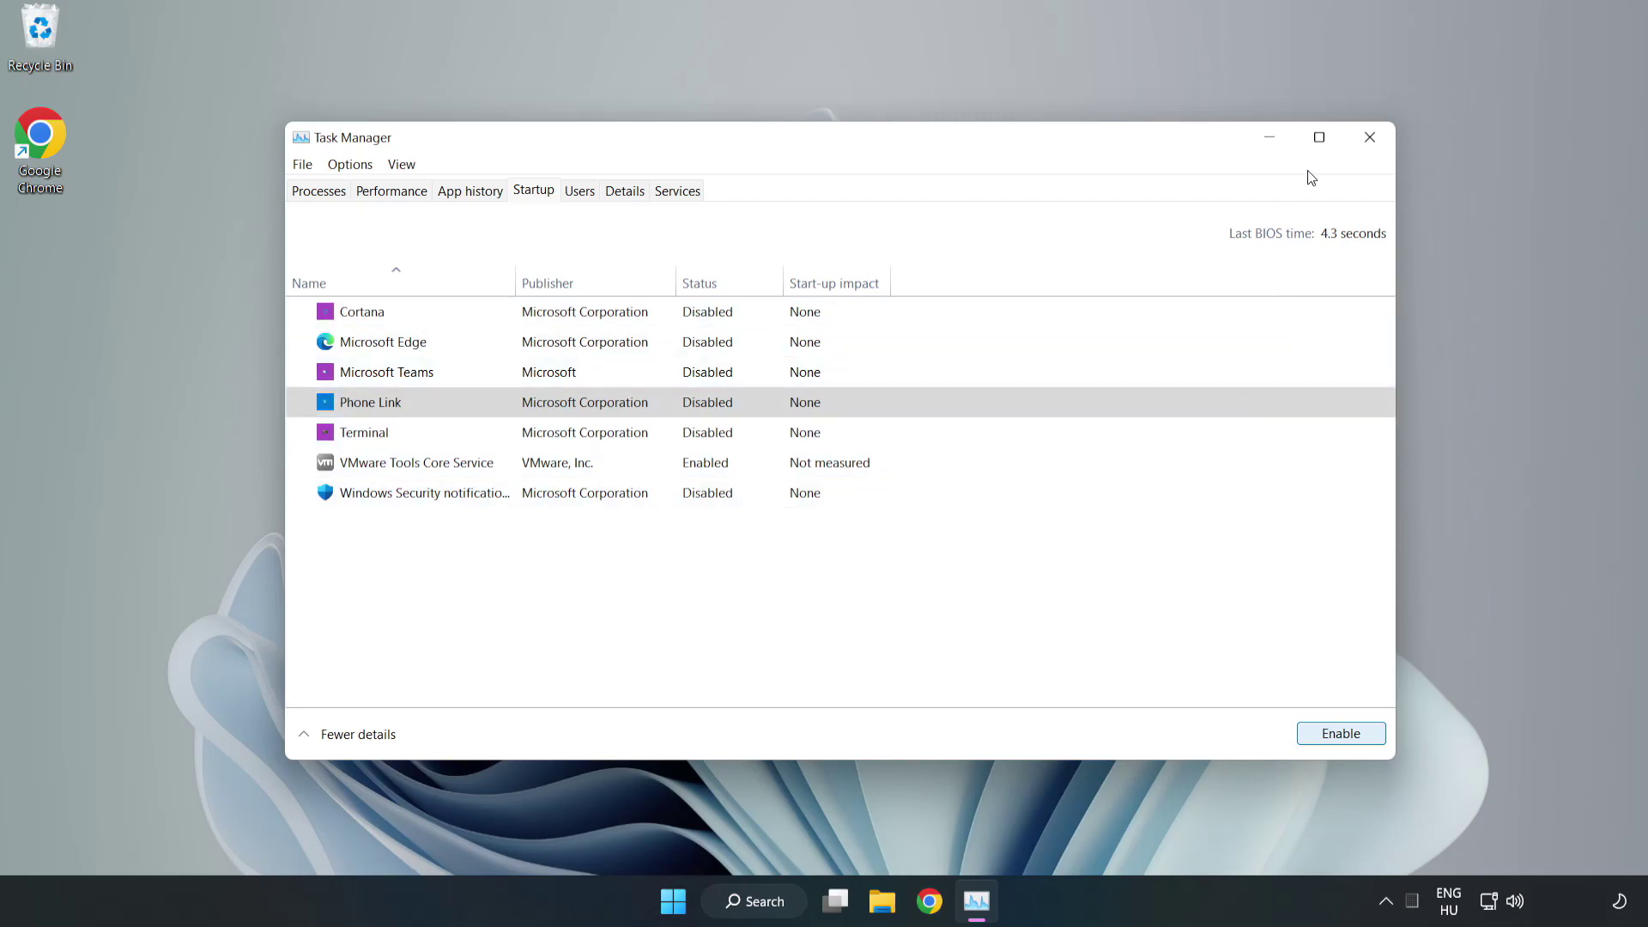
left_click(1371, 139)
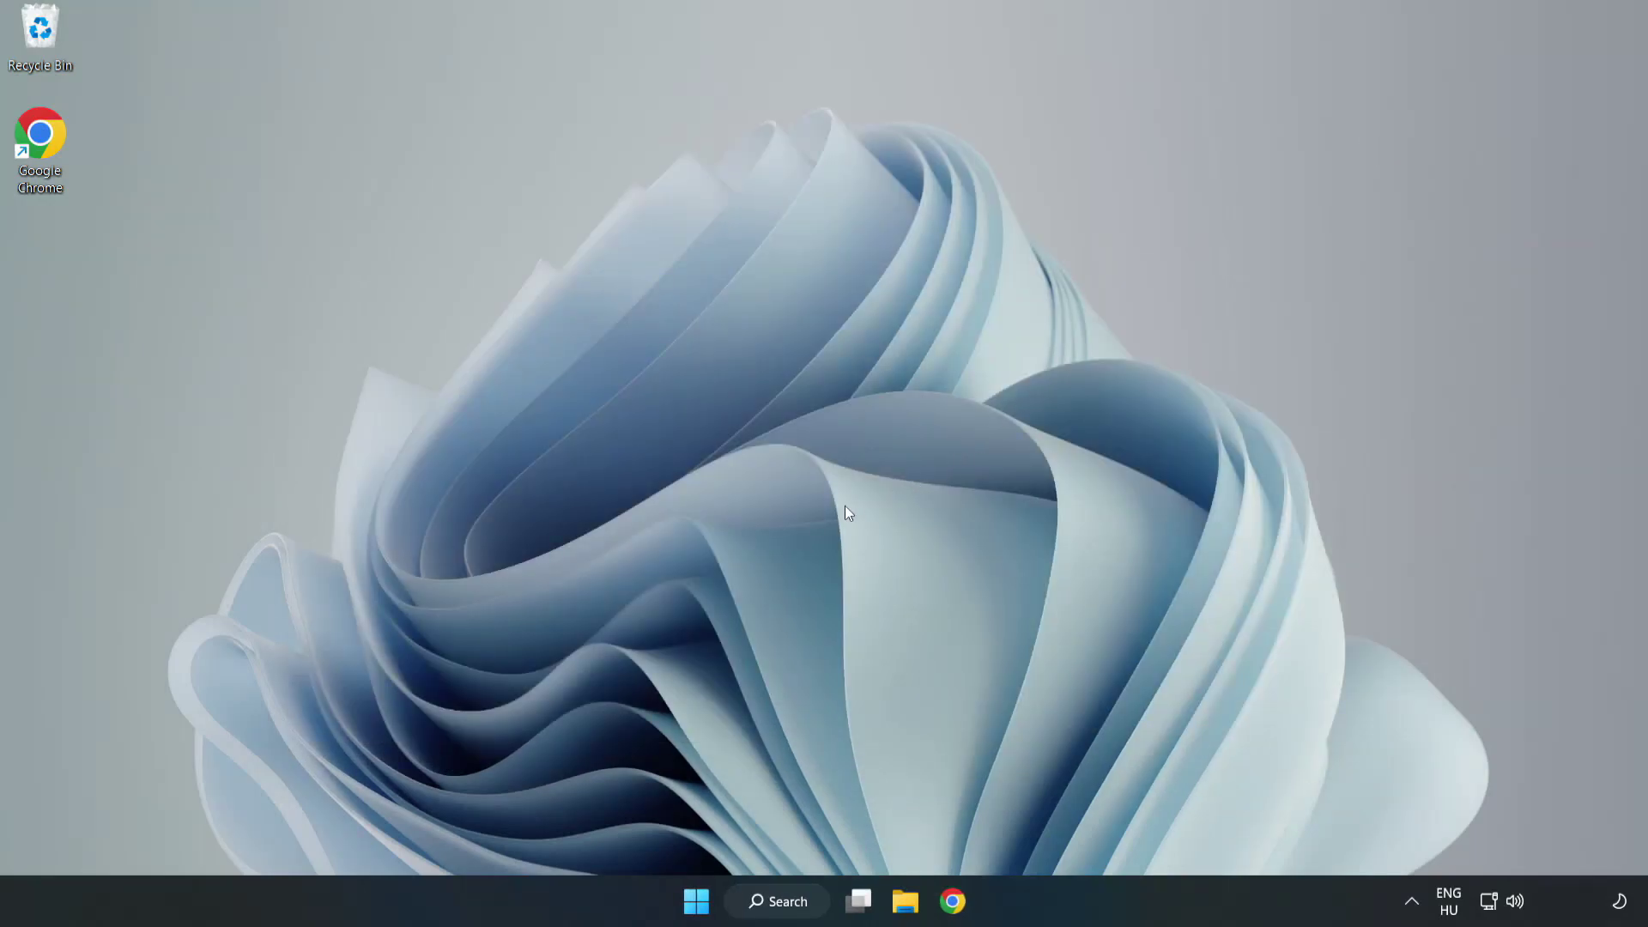
Launch Command Prompt as administrator from Windows Search.
left_click(786, 901)
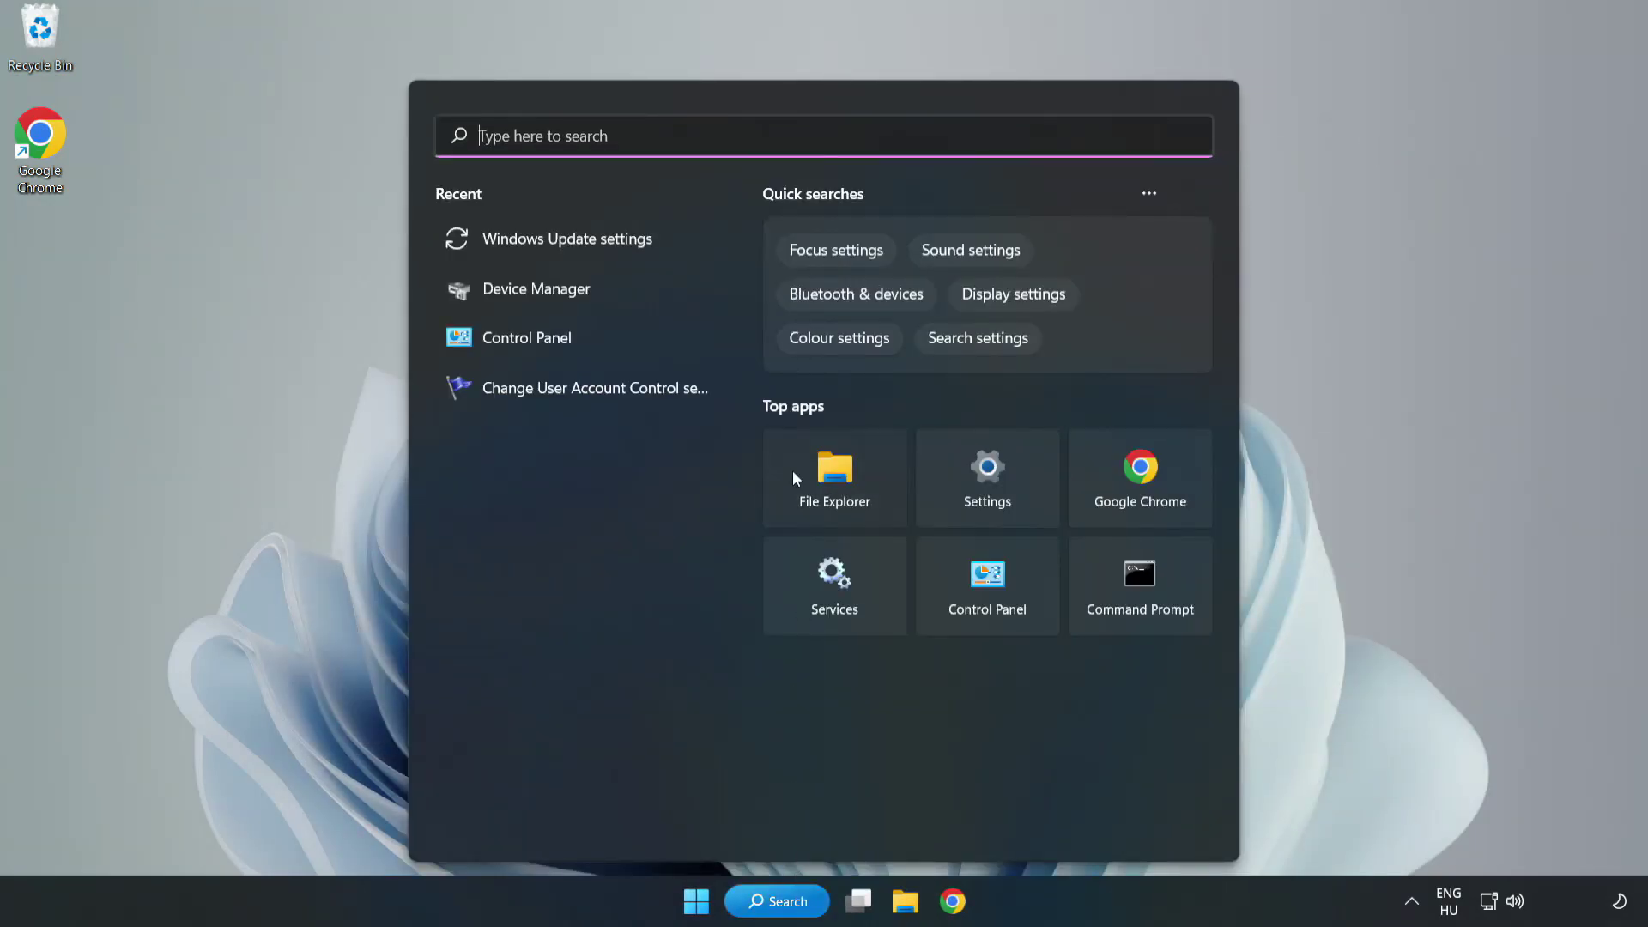
type("cmd")
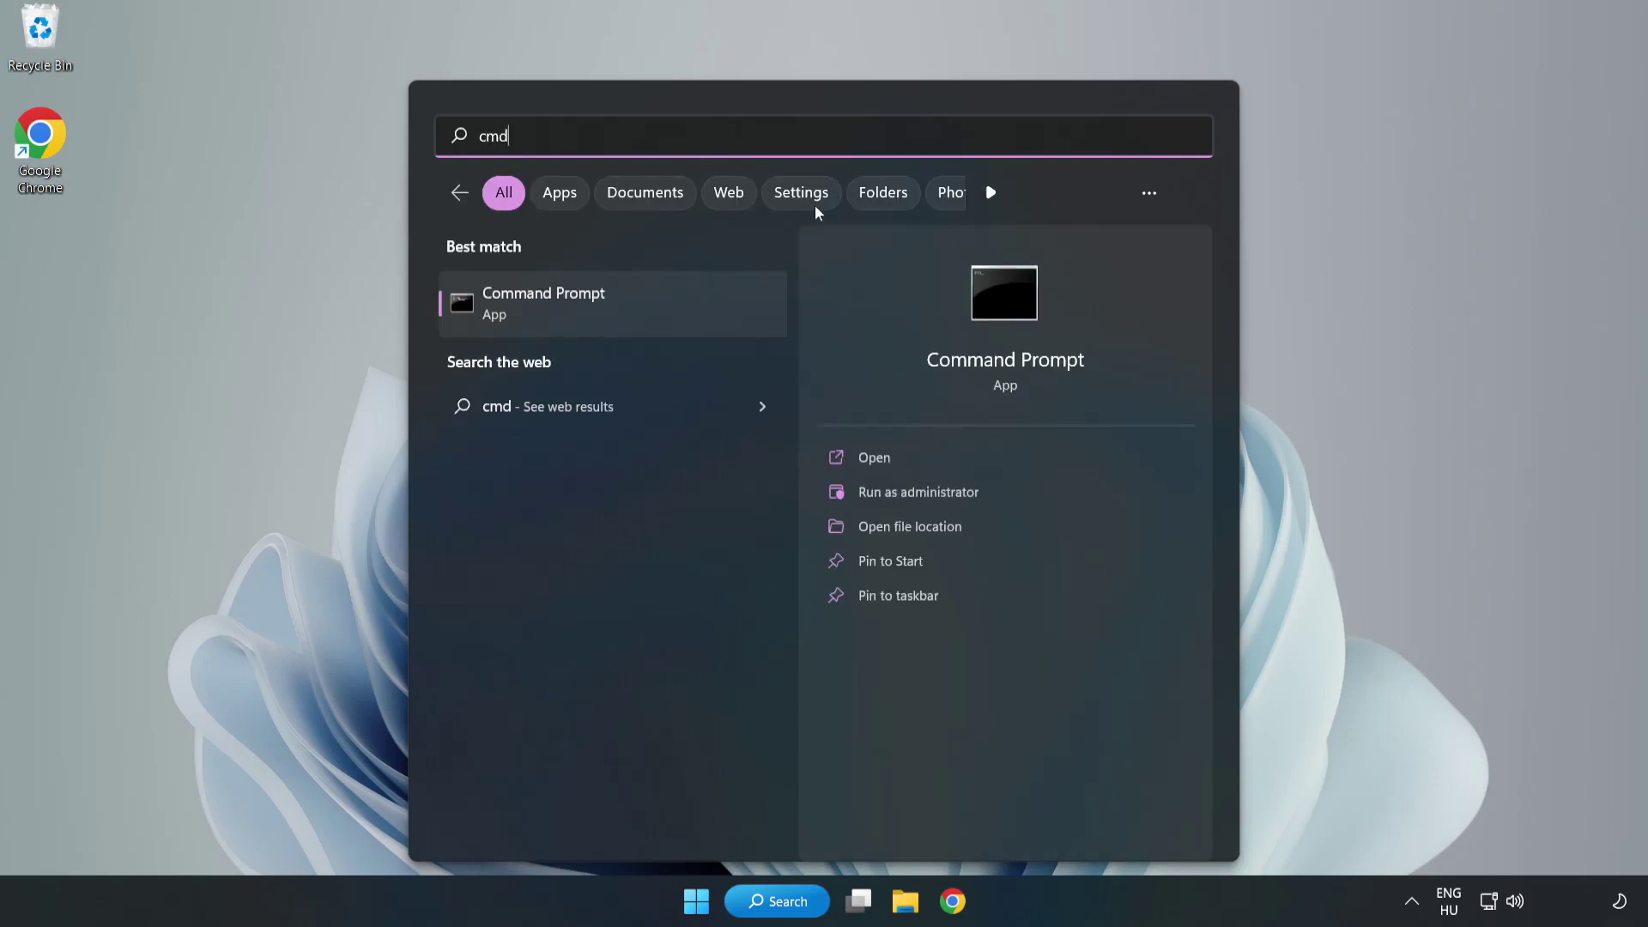
right_click(648, 311)
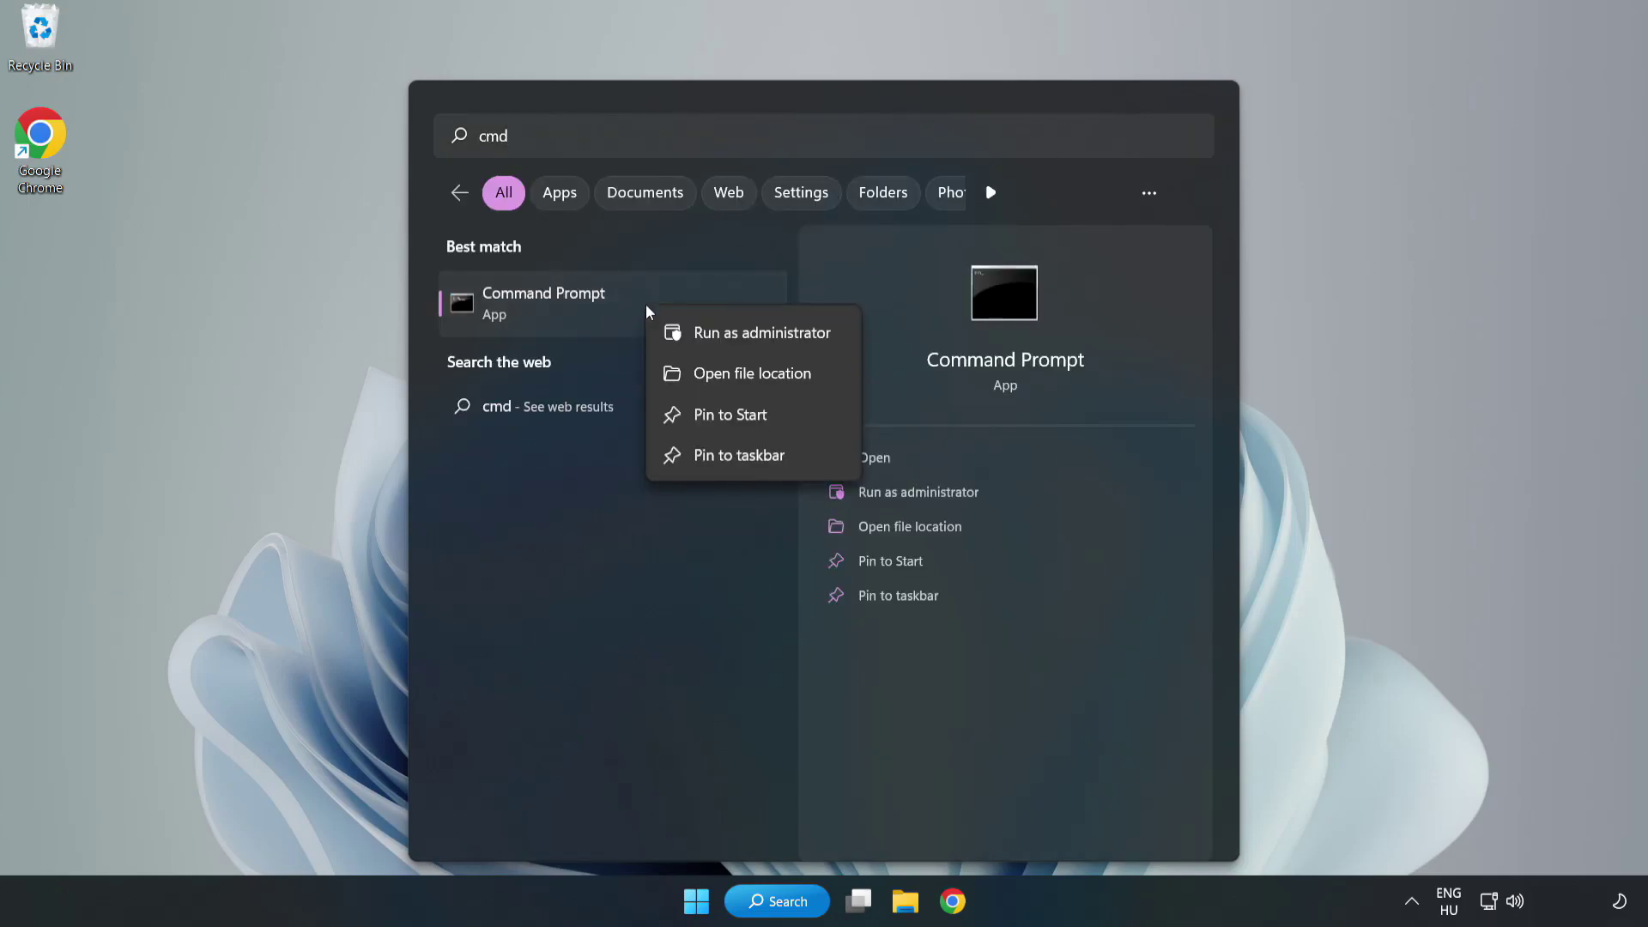
left_click(712, 336)
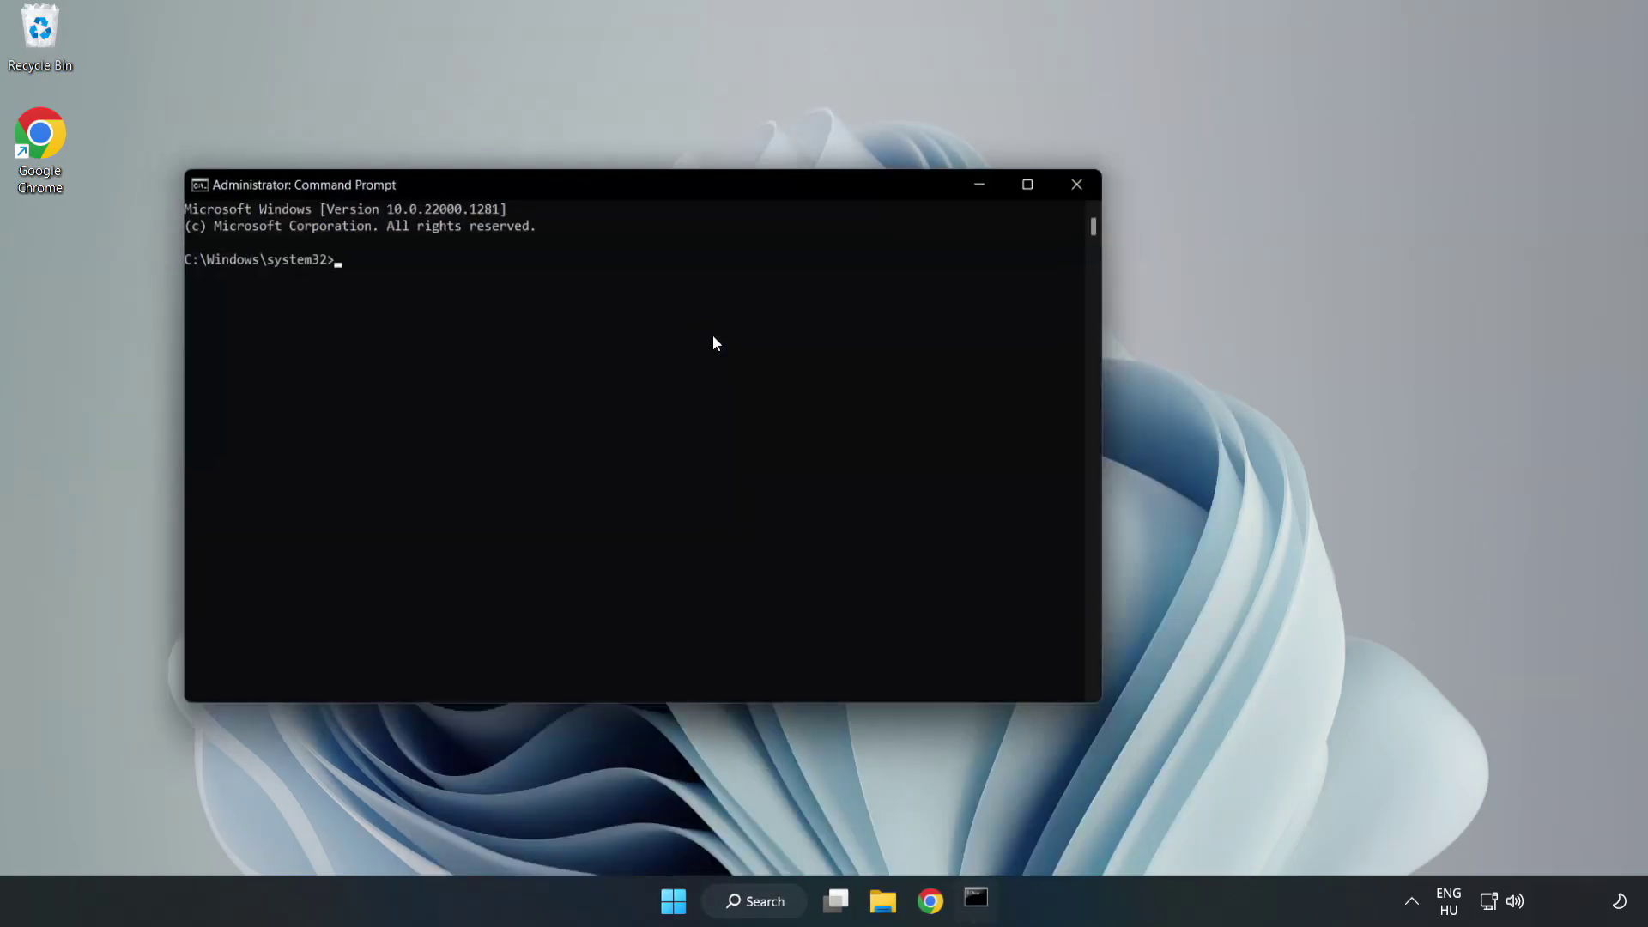
left_click_drag(655, 183, 838, 186)
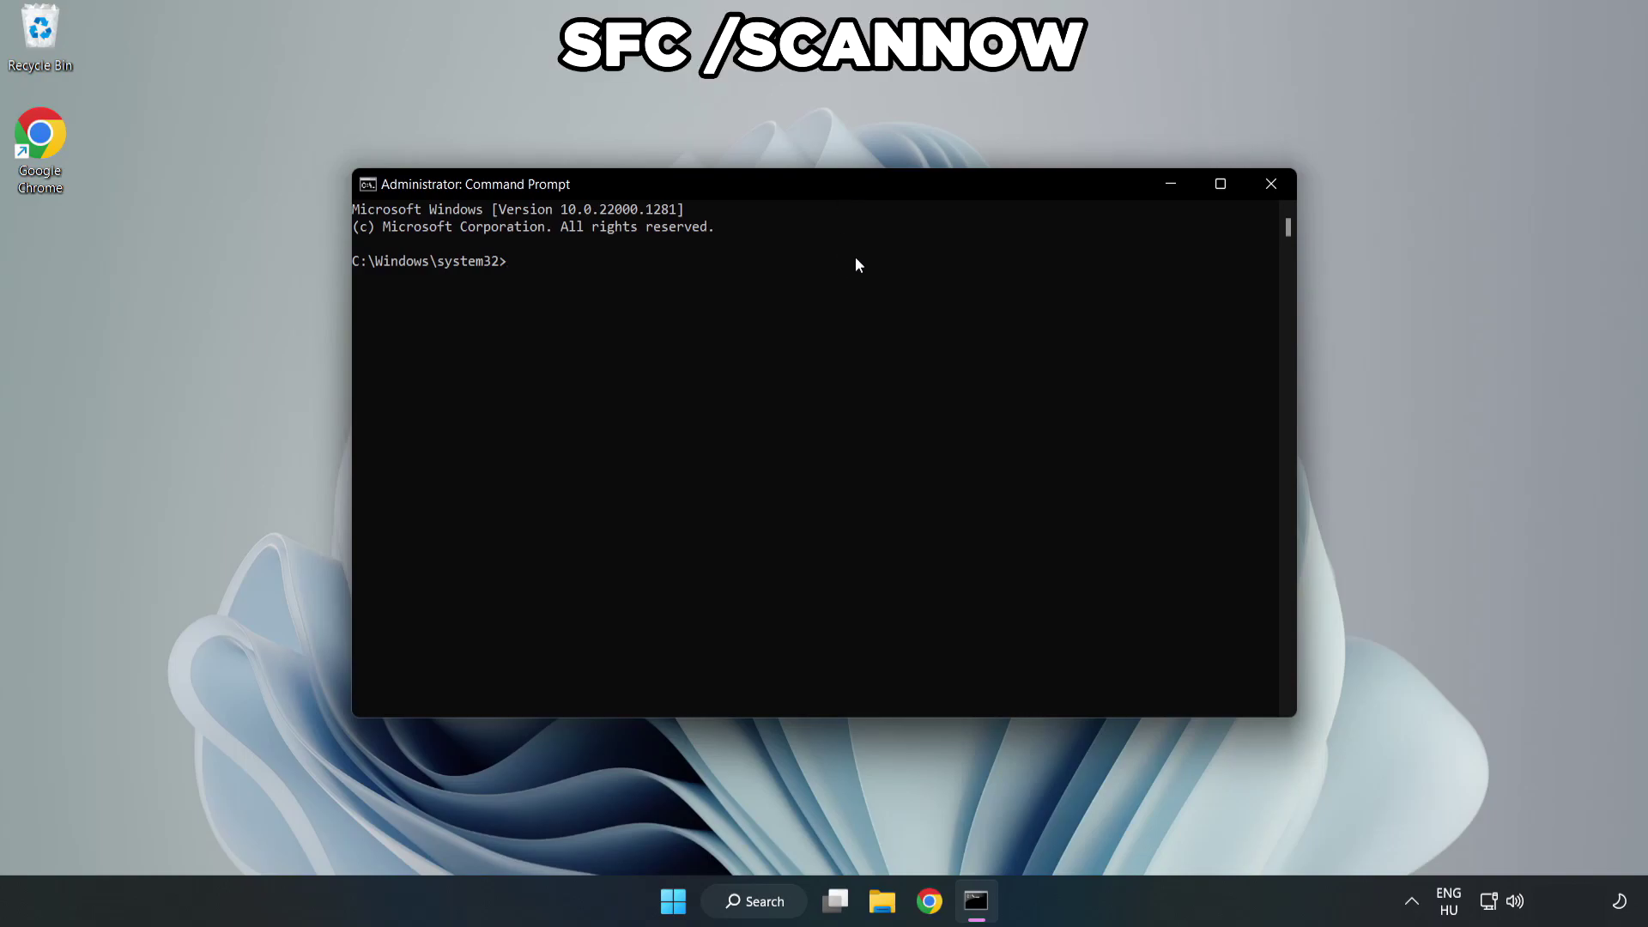
type("sfc /scanno")
type("w")
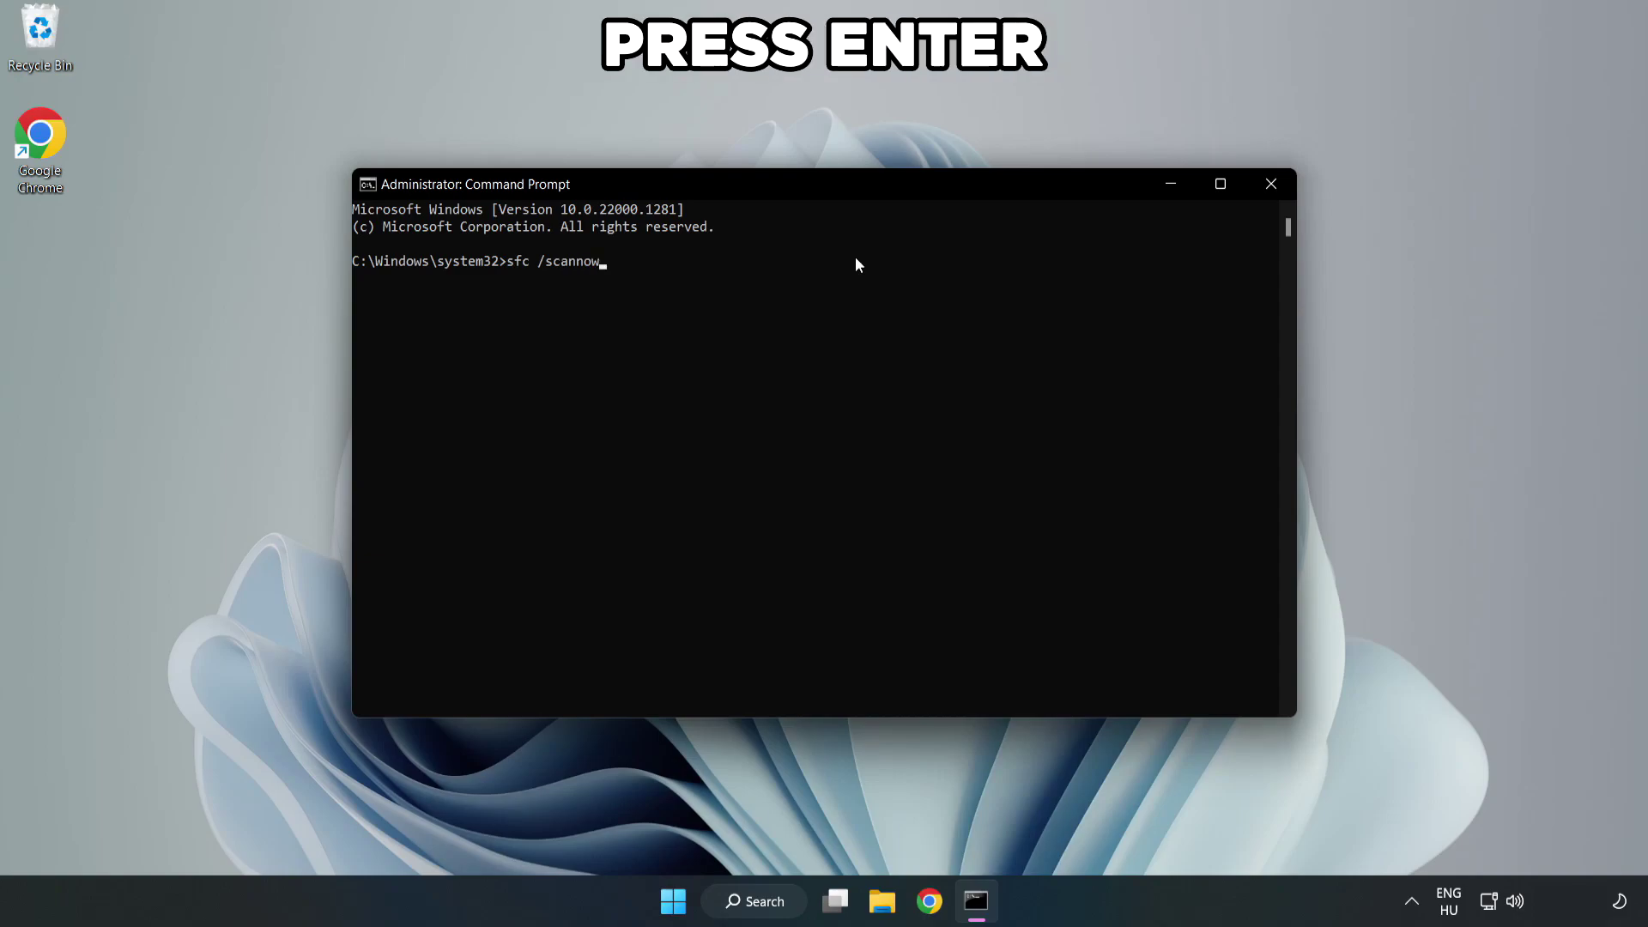
Run sfc /scannow to completion with no integrity violations found, then close Command Prompt.
key("Return")
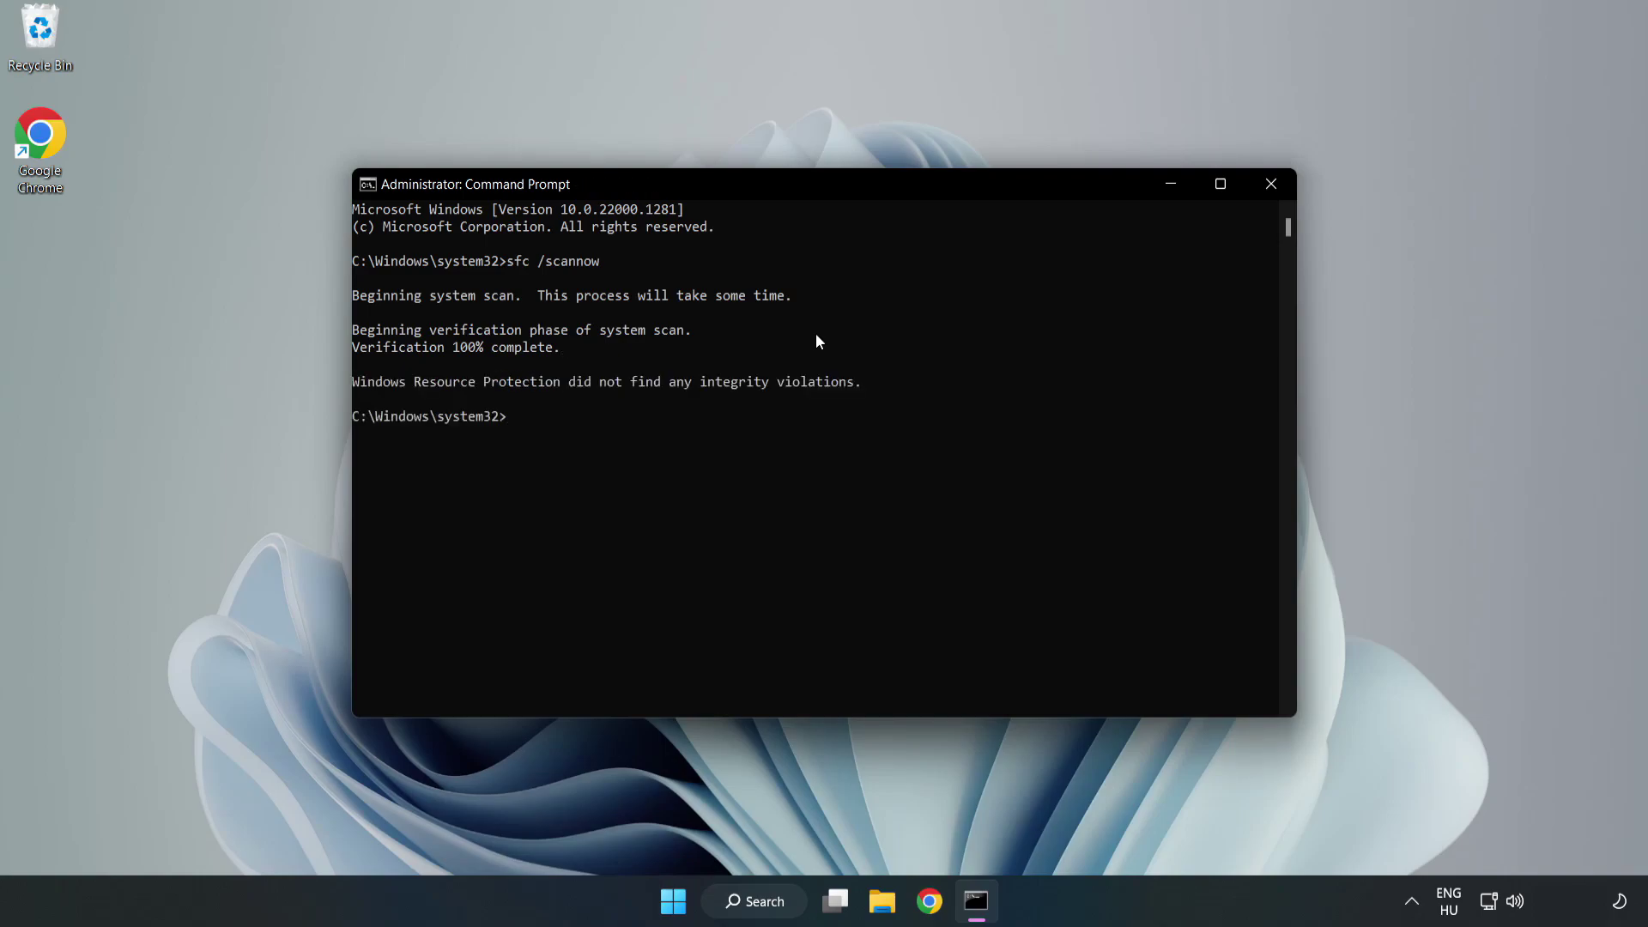
left_click(1271, 188)
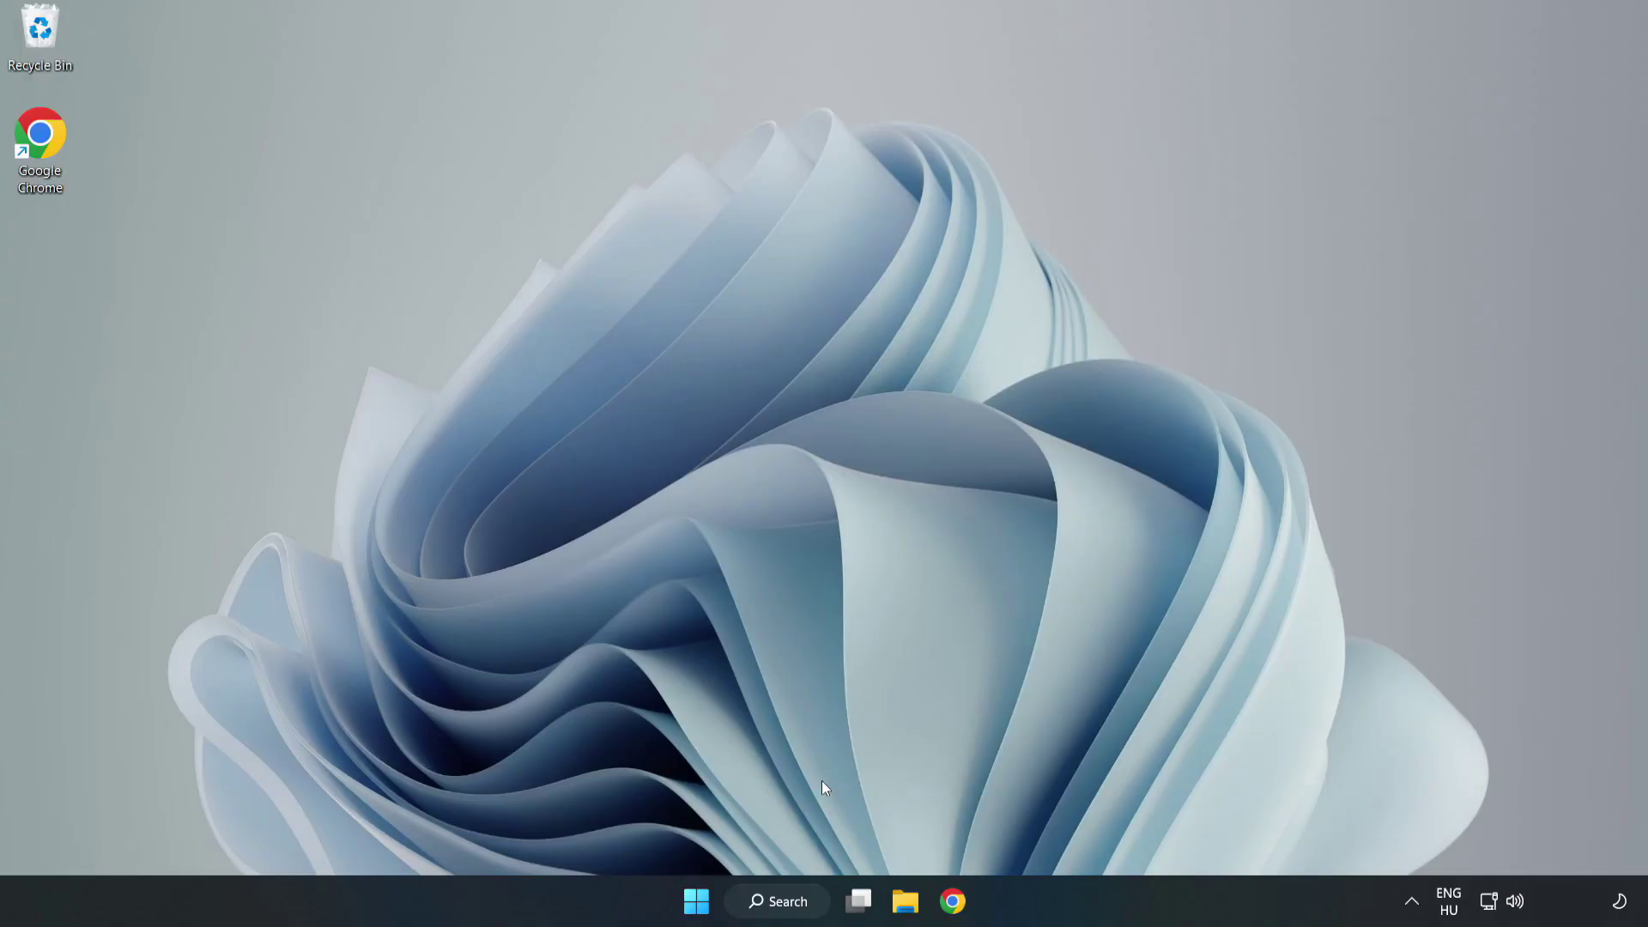
Launch Windows Security from a 'security' search and go to Virus & threat protection.
left_click(784, 901)
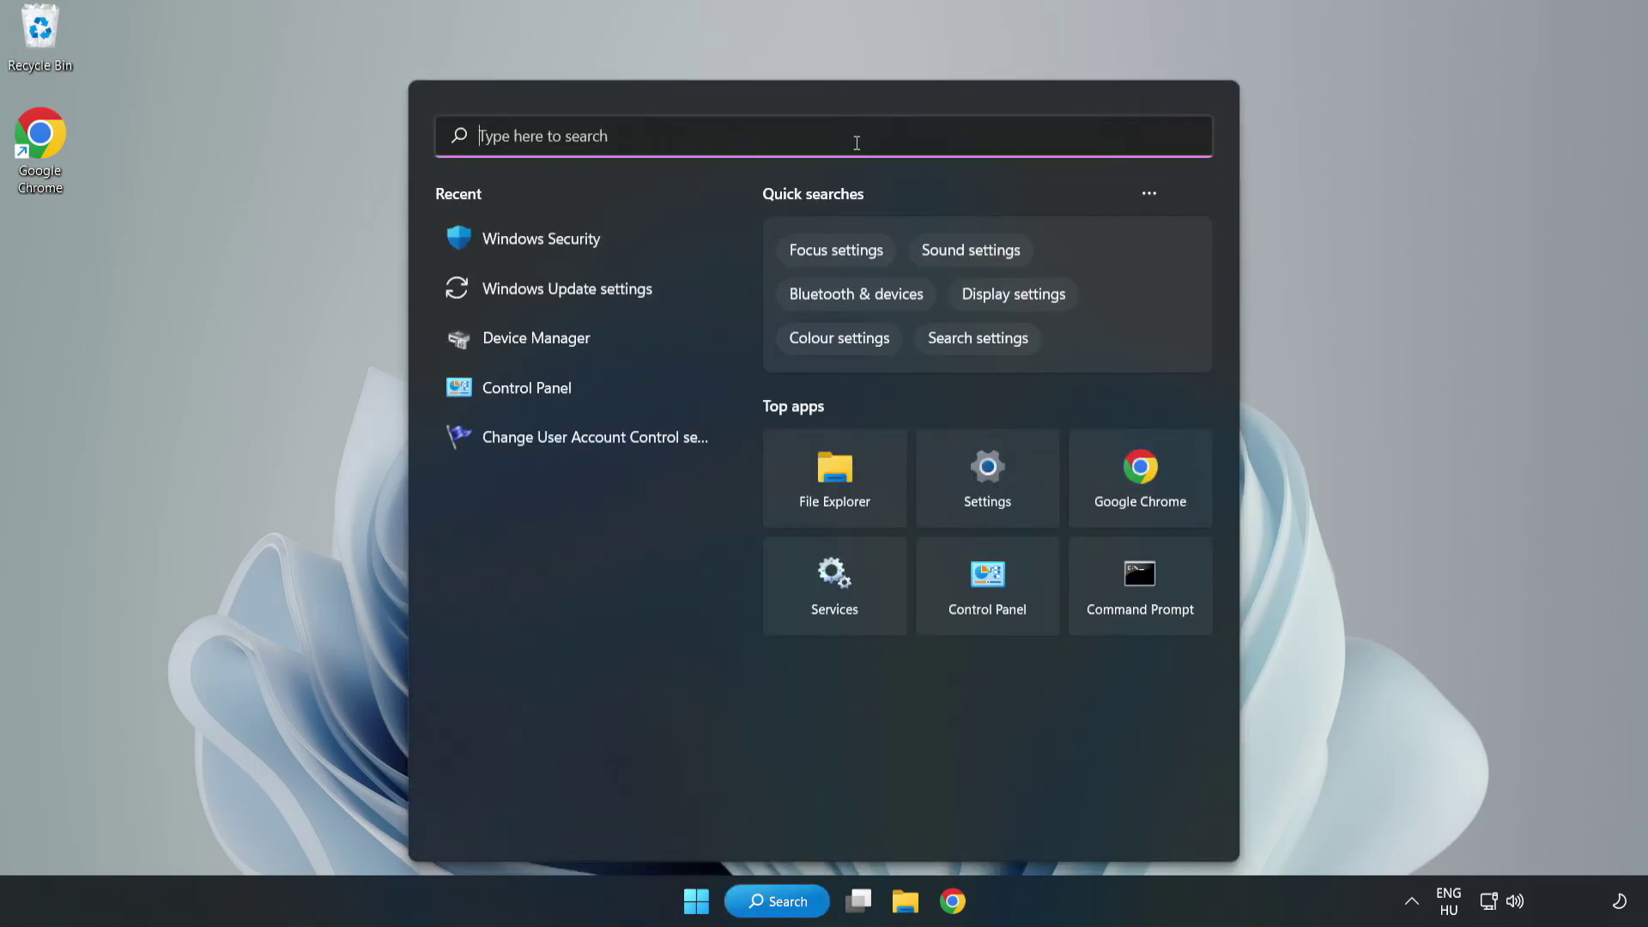
type("secu")
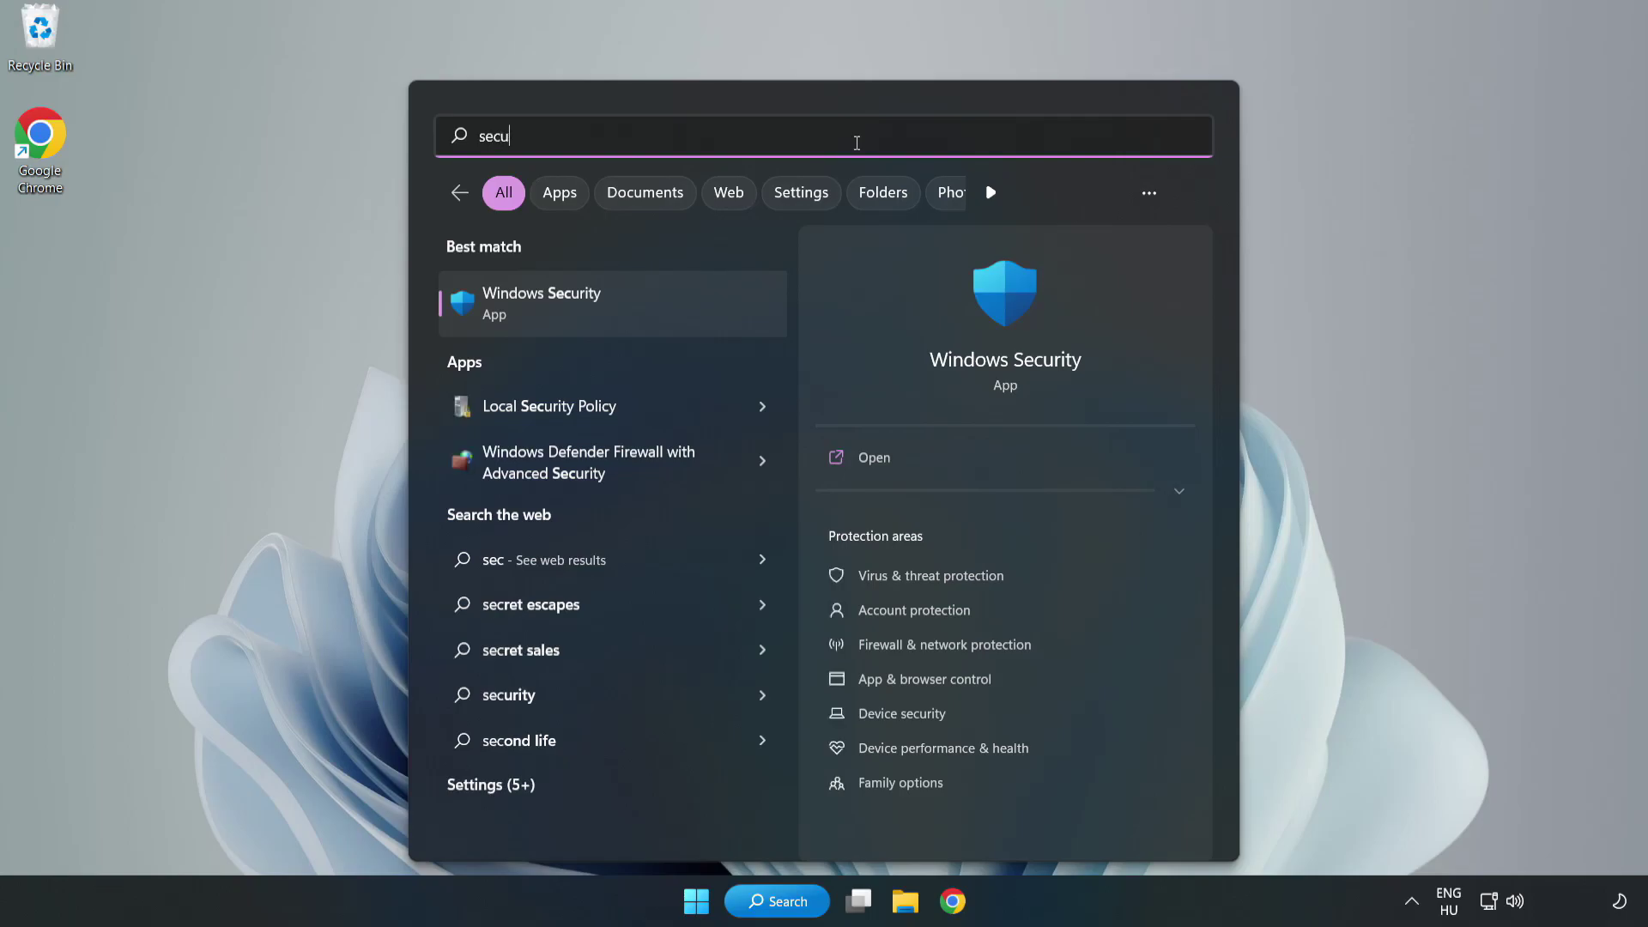
type("rity")
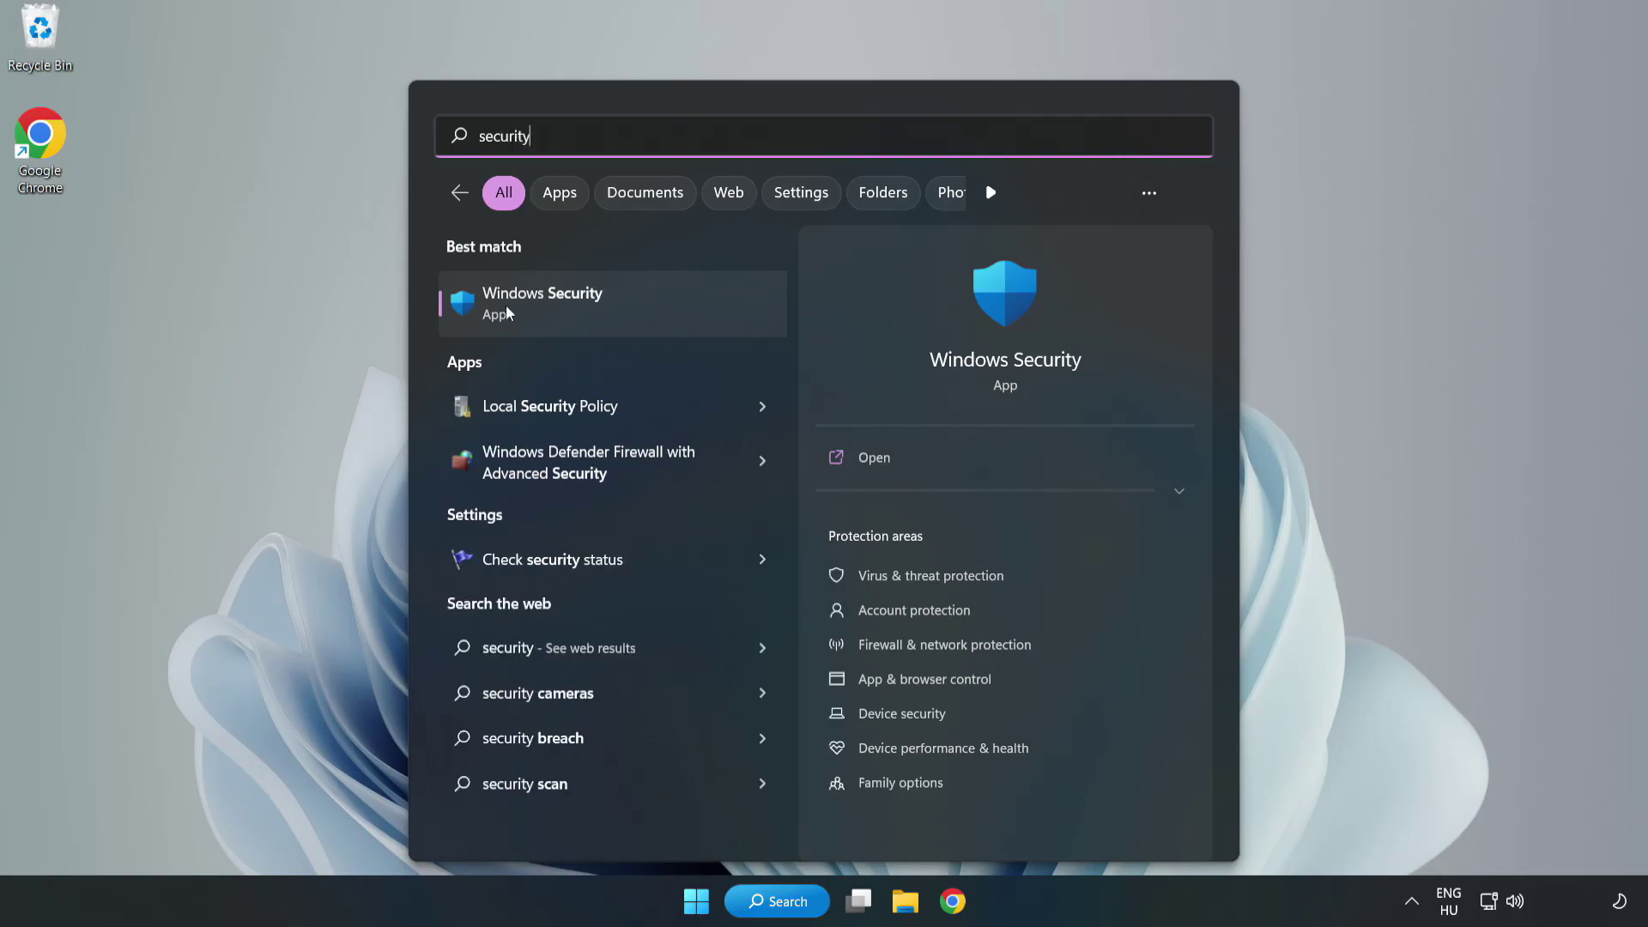
left_click(596, 313)
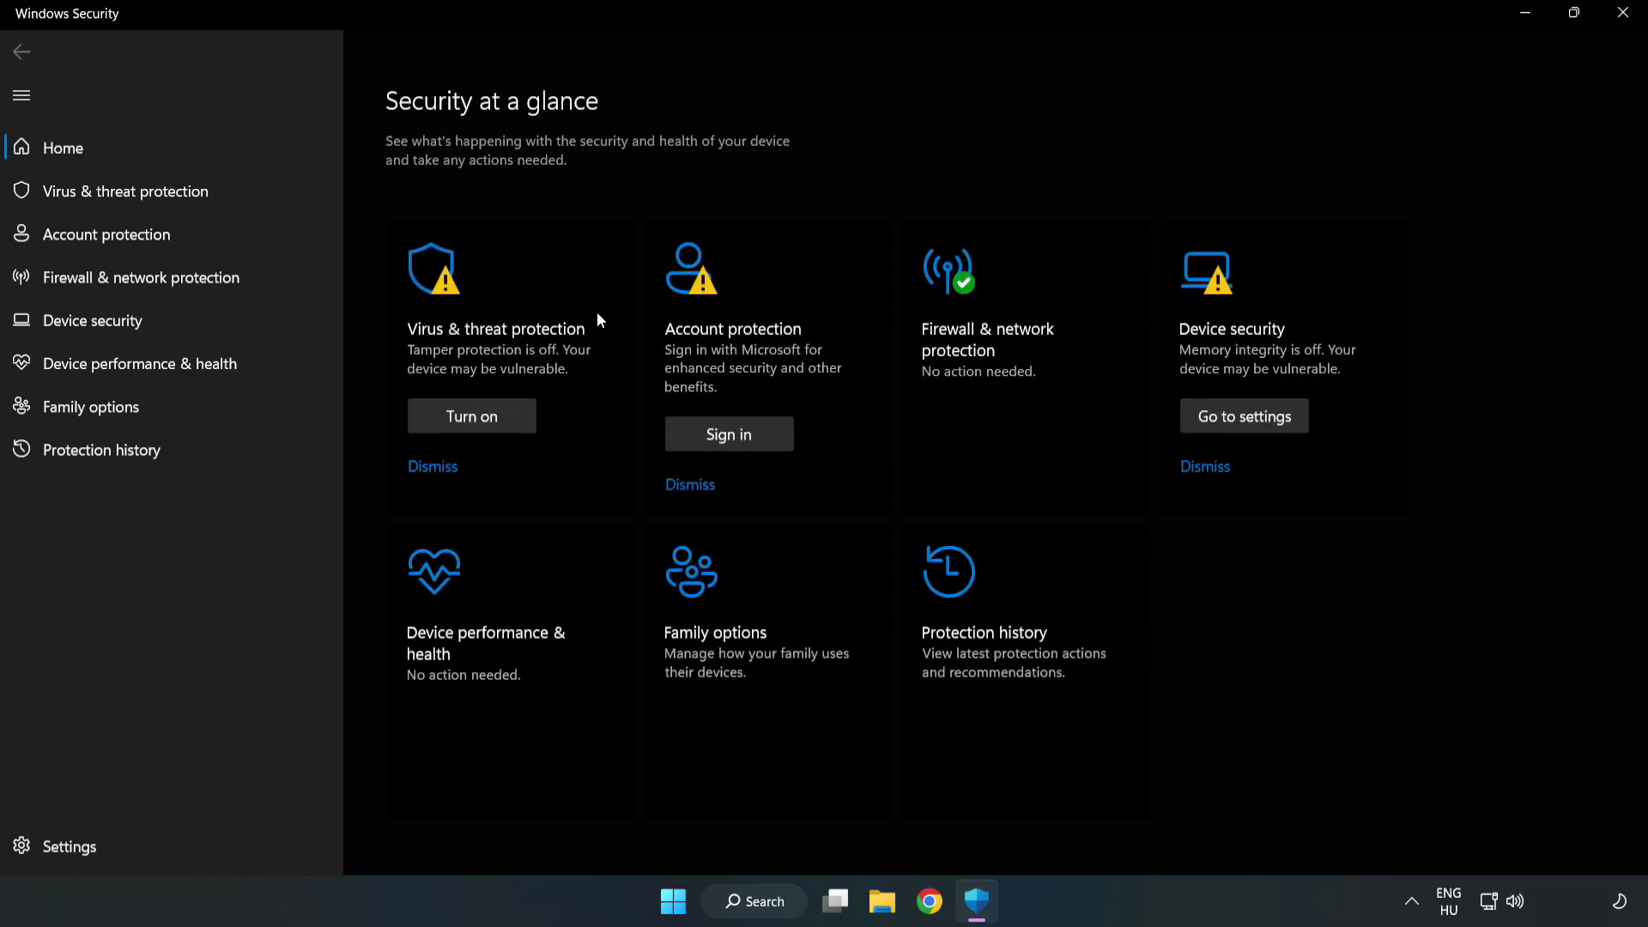
left_click(107, 197)
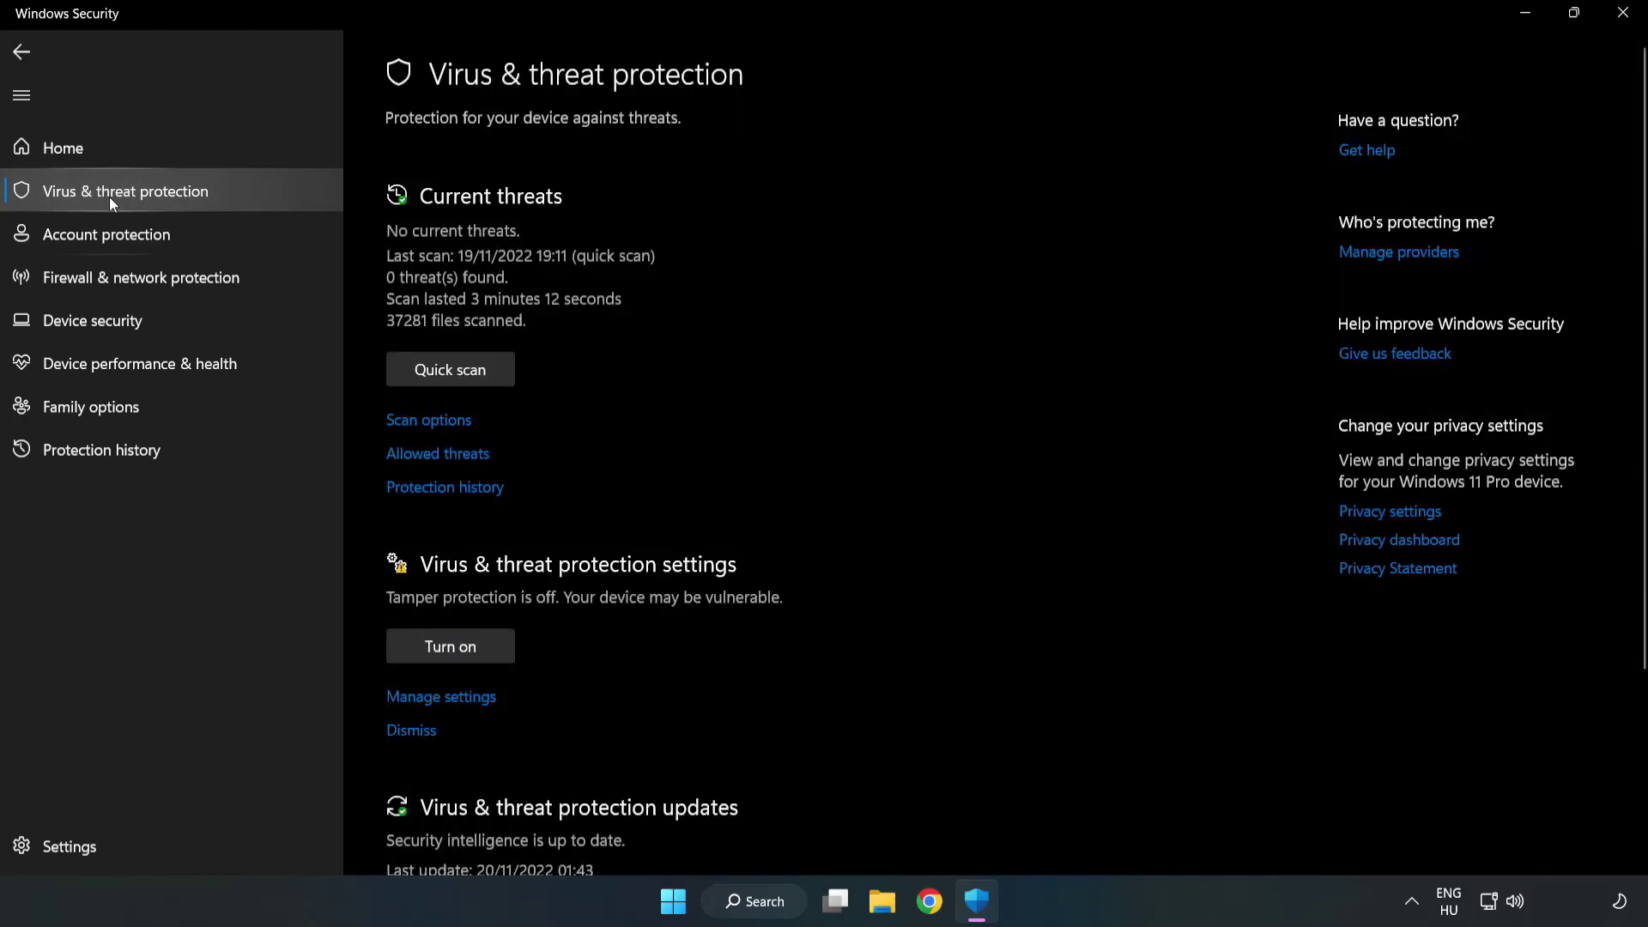
scroll(859, 330, "down", 2)
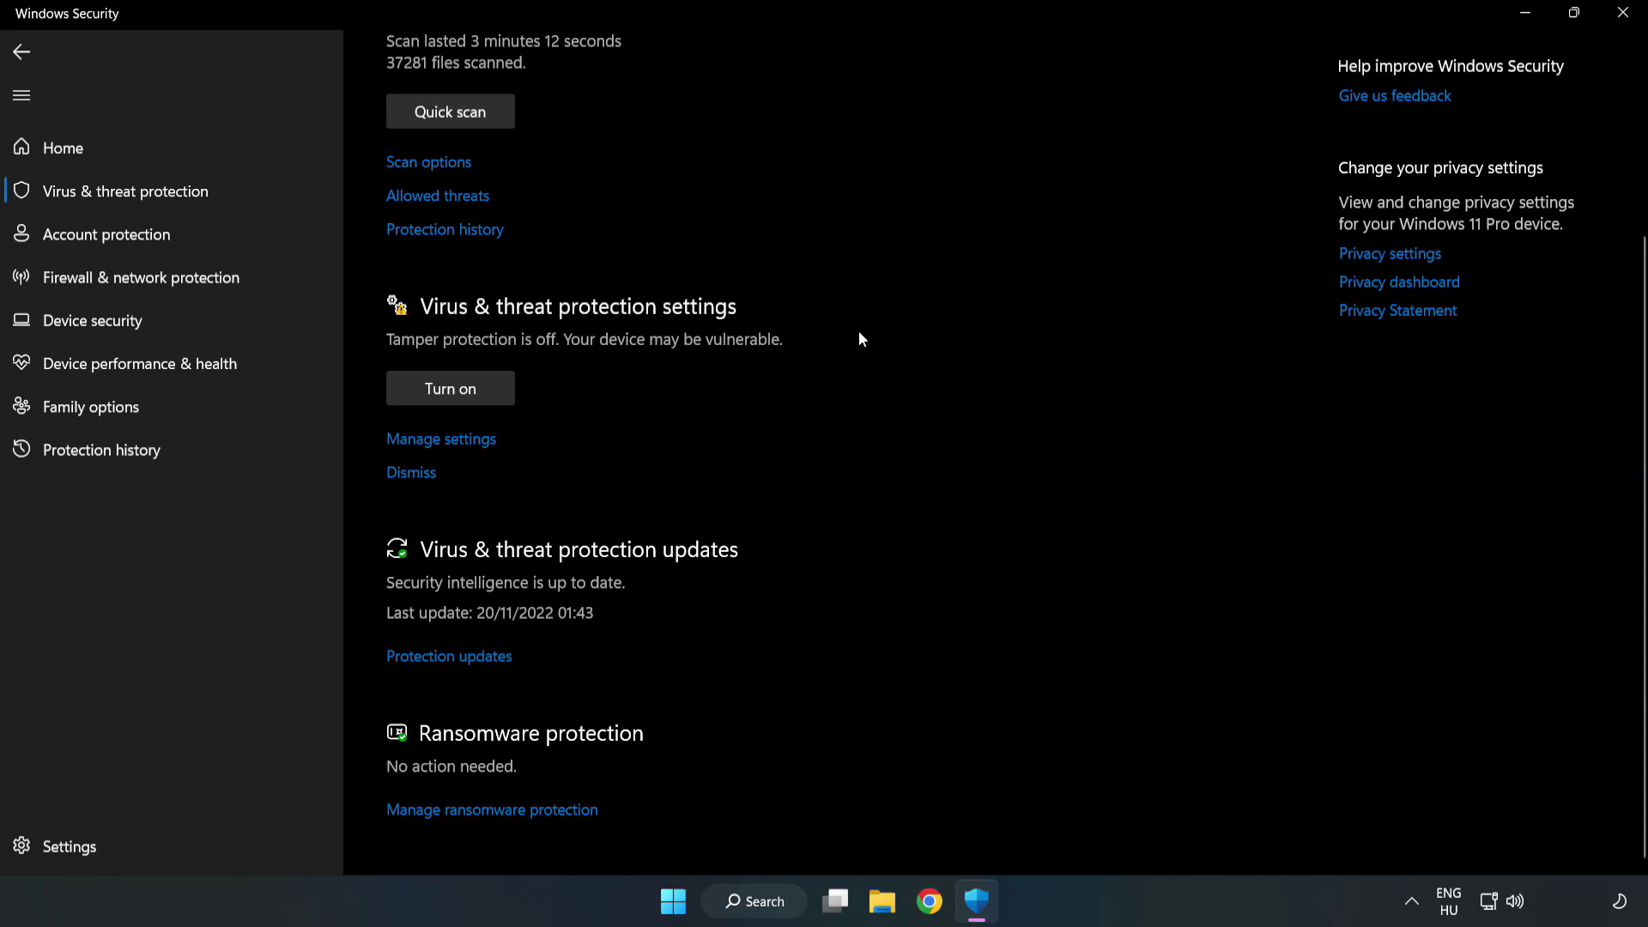
Reach the Microsoft Defender Antivirus Exclusions page via Manage settings.
left_click(450, 440)
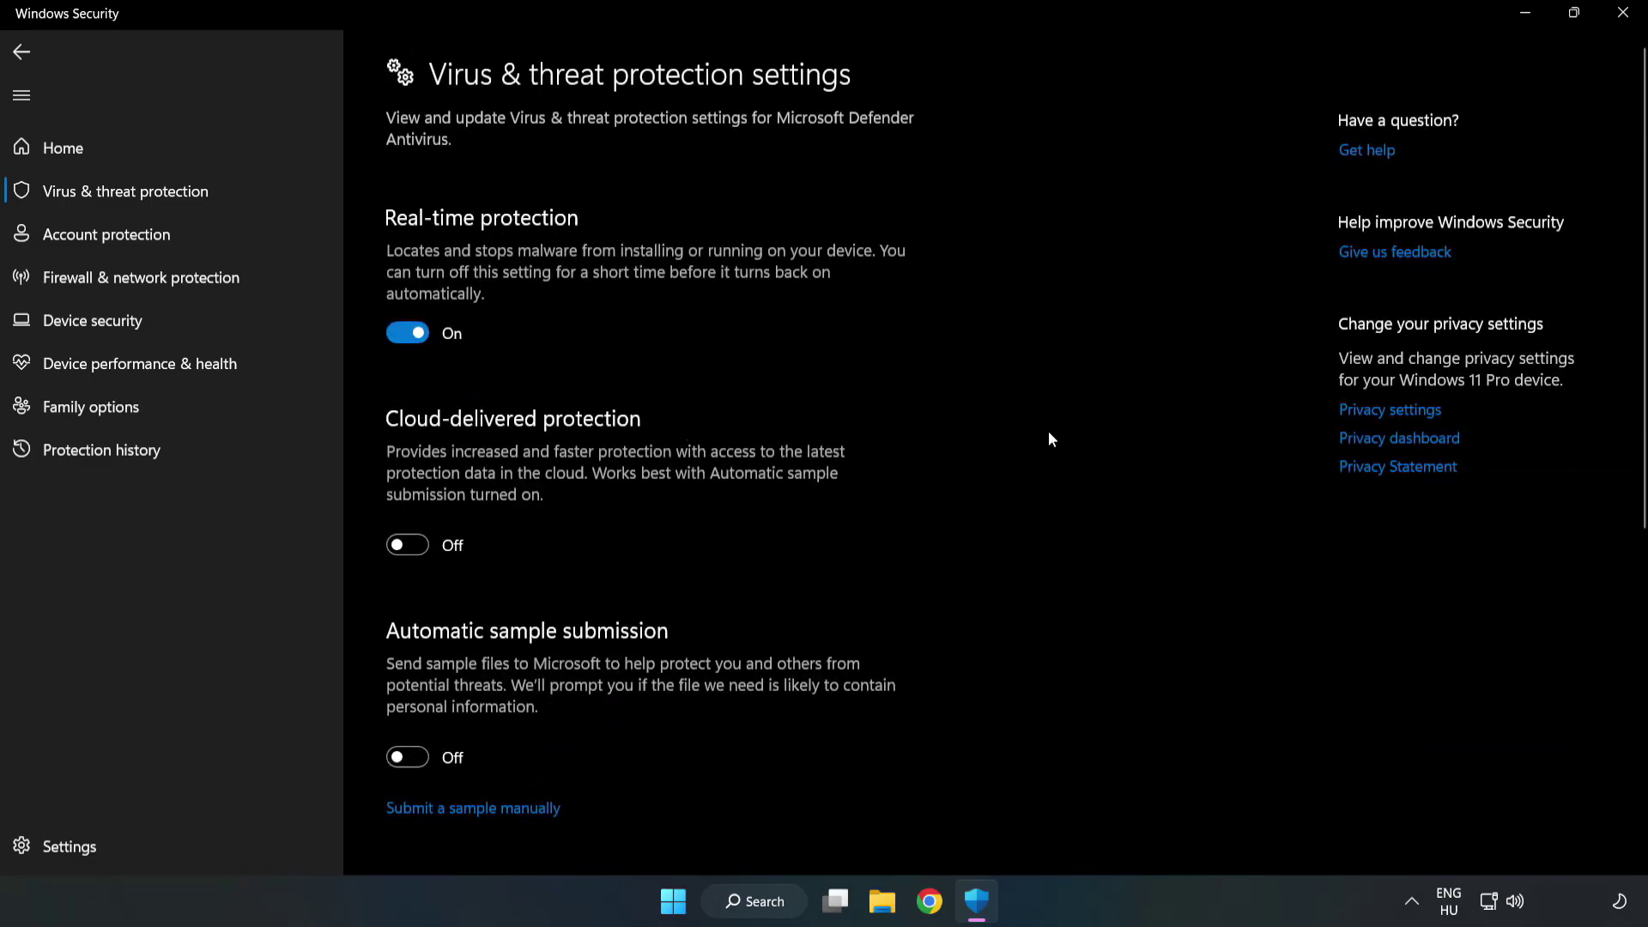
scroll(1048, 432, "down", 5)
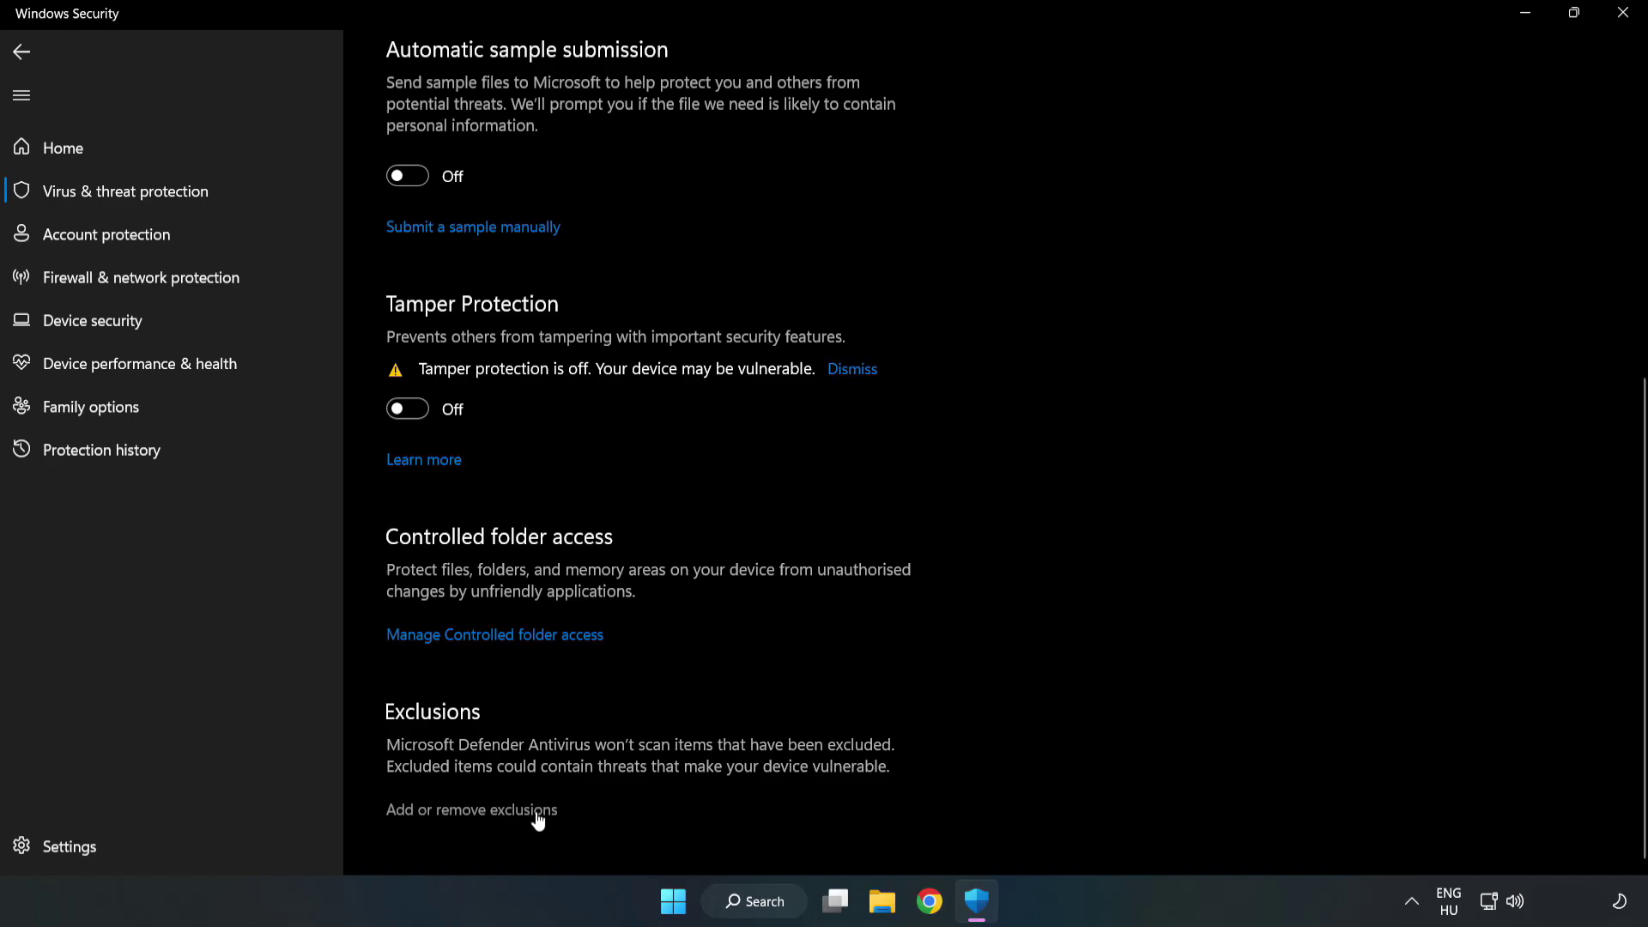
left_click(489, 811)
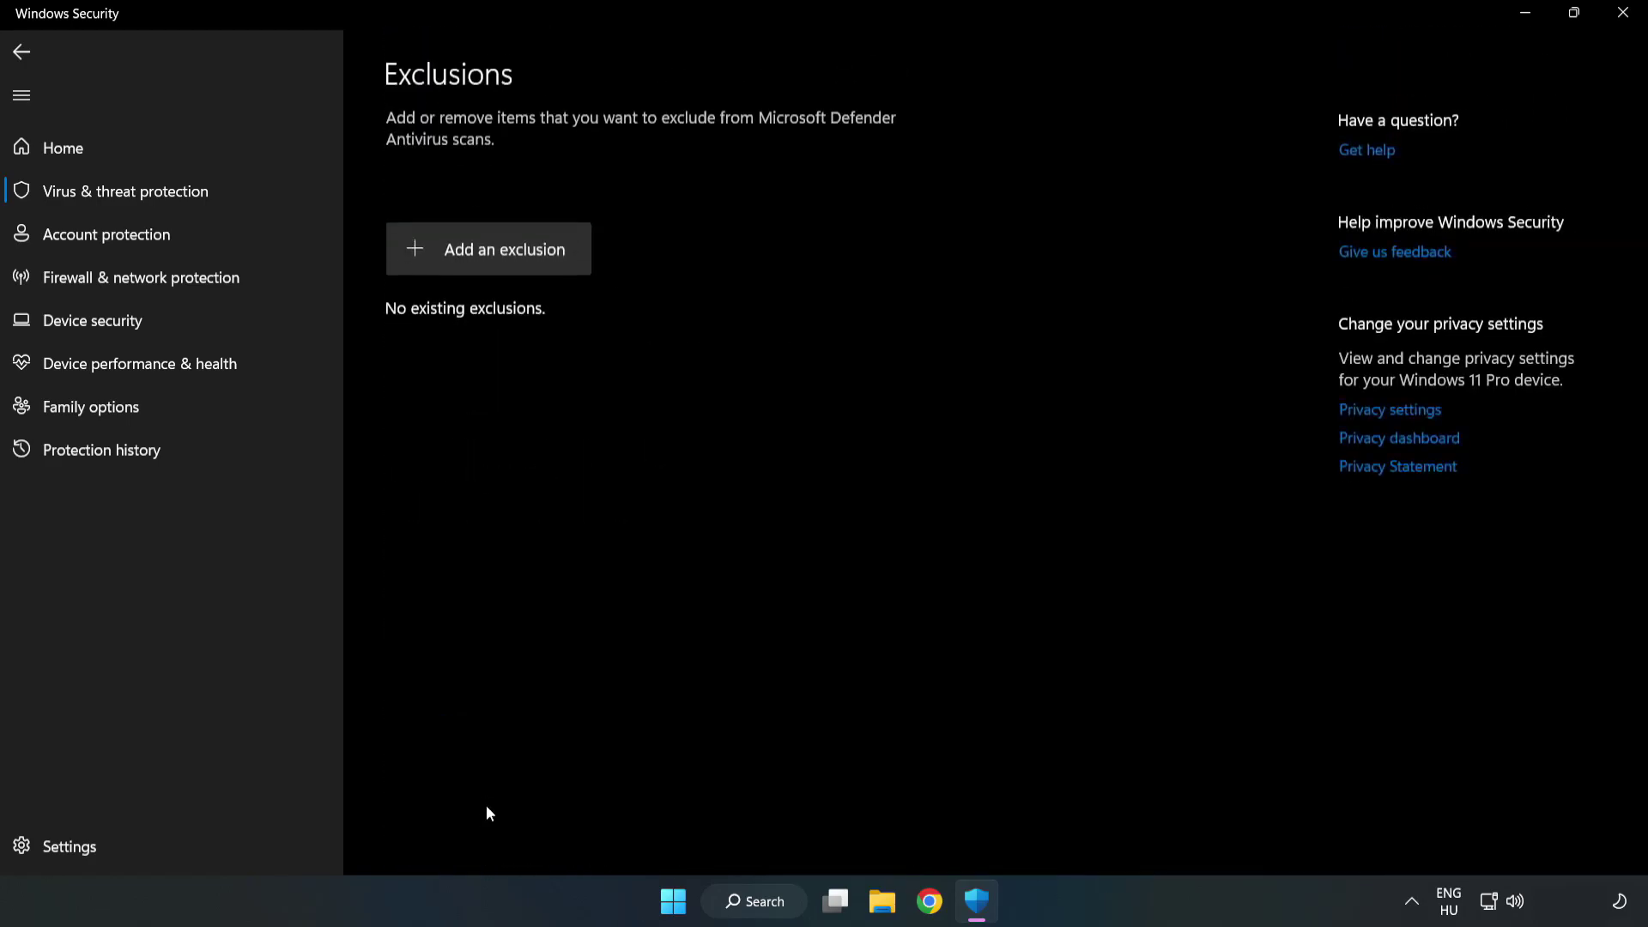
Start adding a single-file exclusion in Windows Security.
left_click(504, 254)
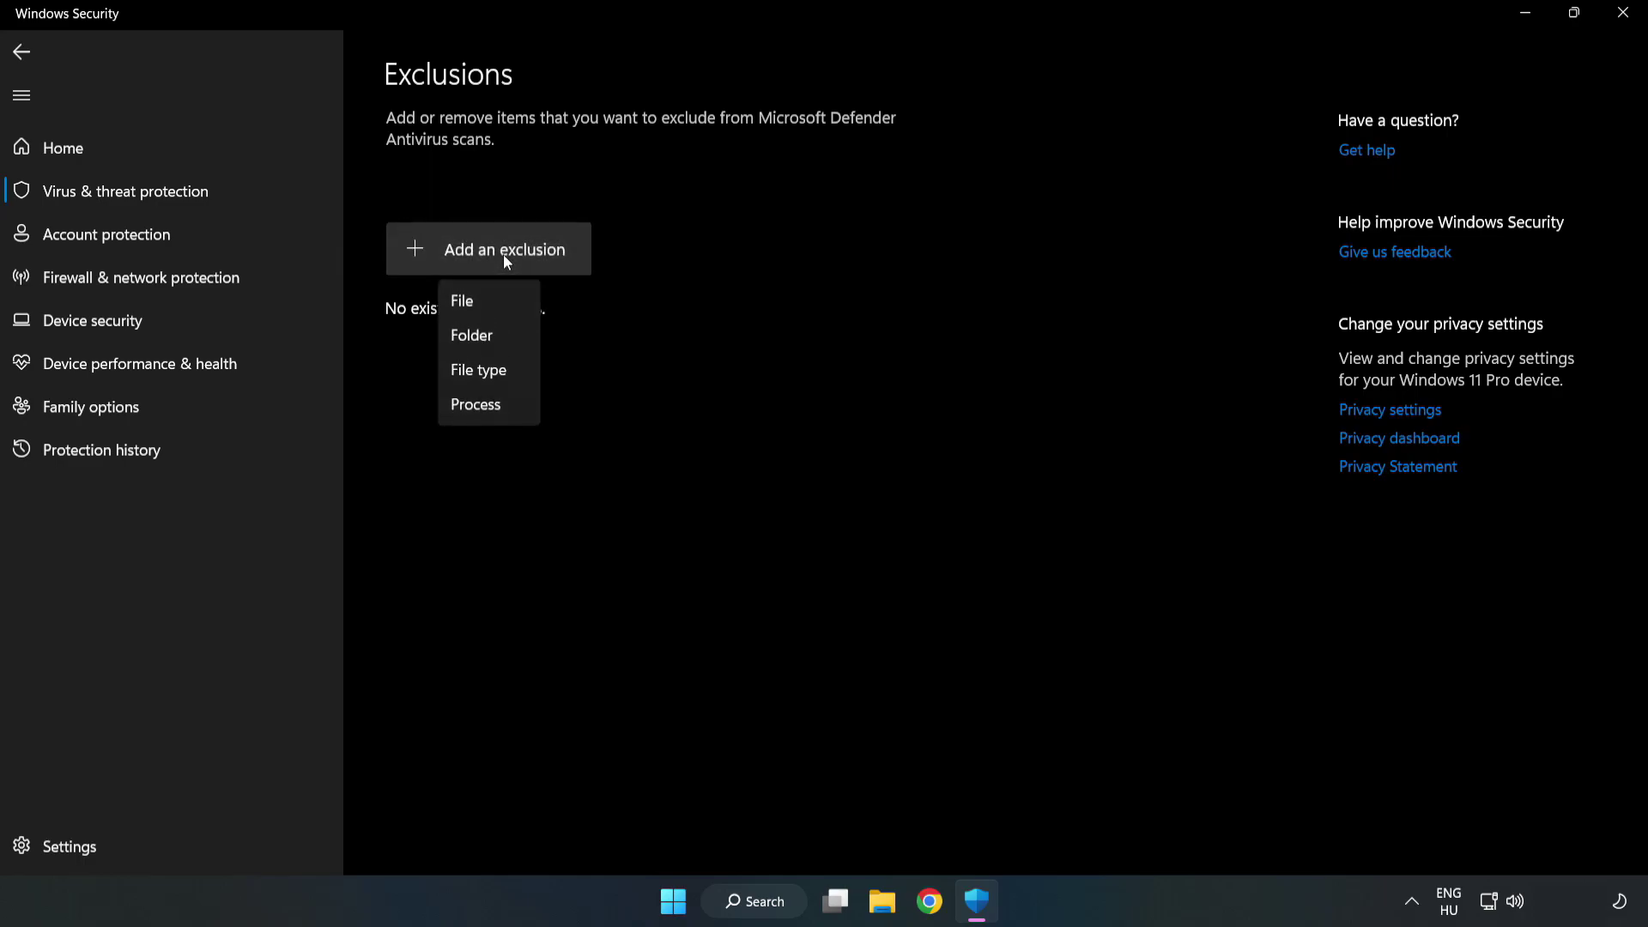
left_click(468, 301)
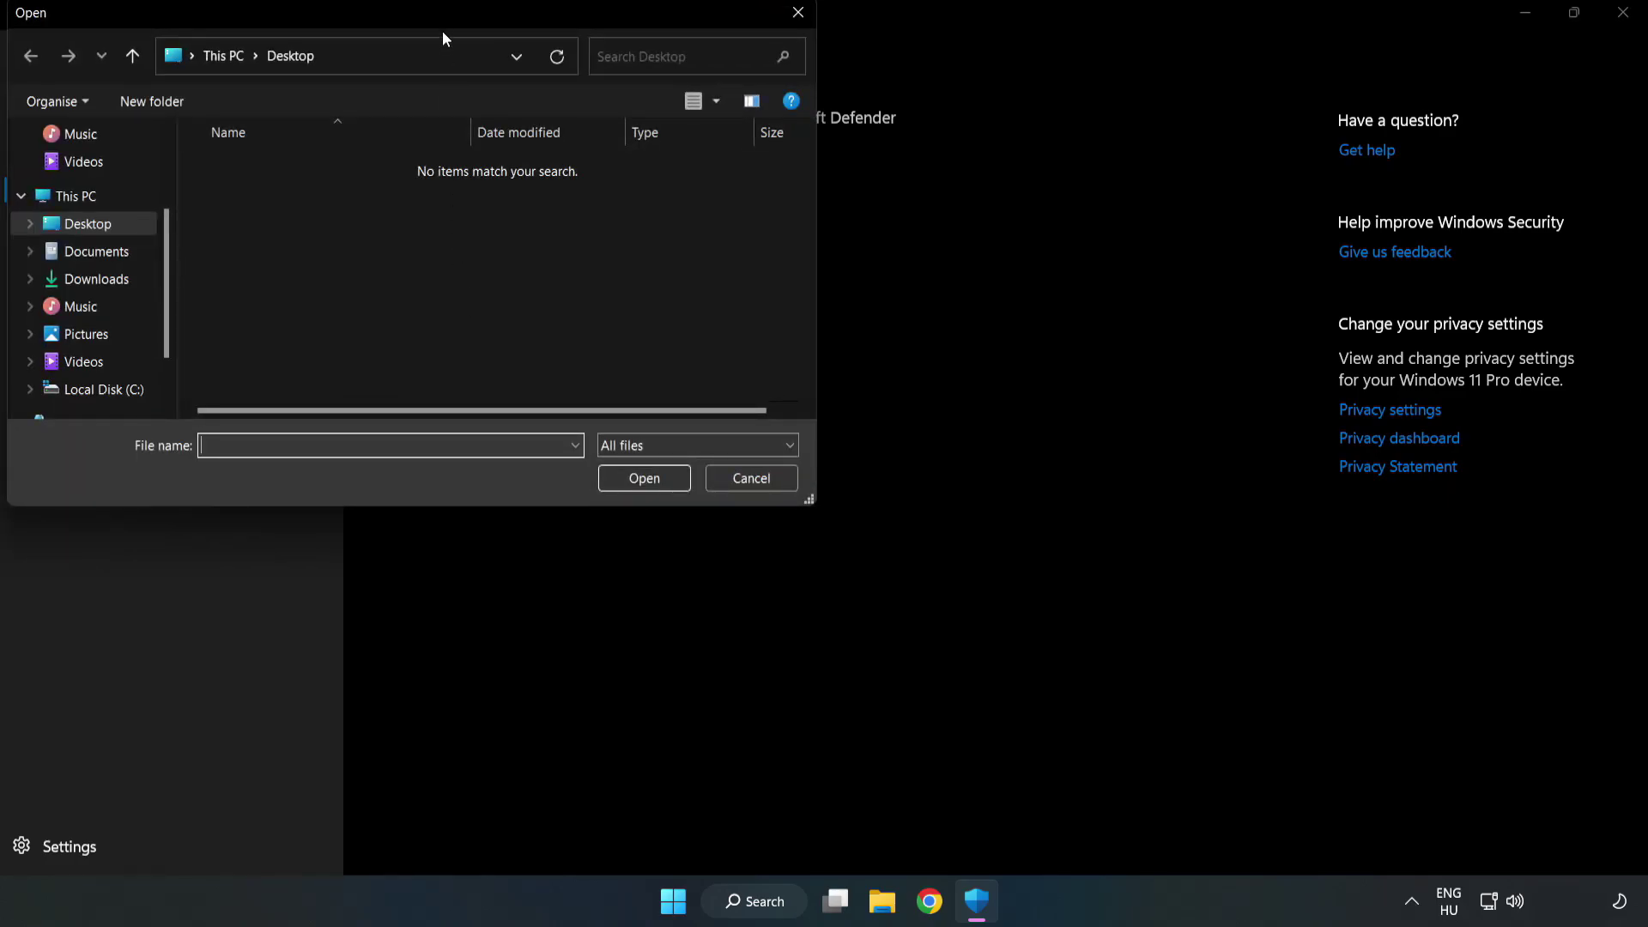
left_click_drag(441, 31, 759, 184)
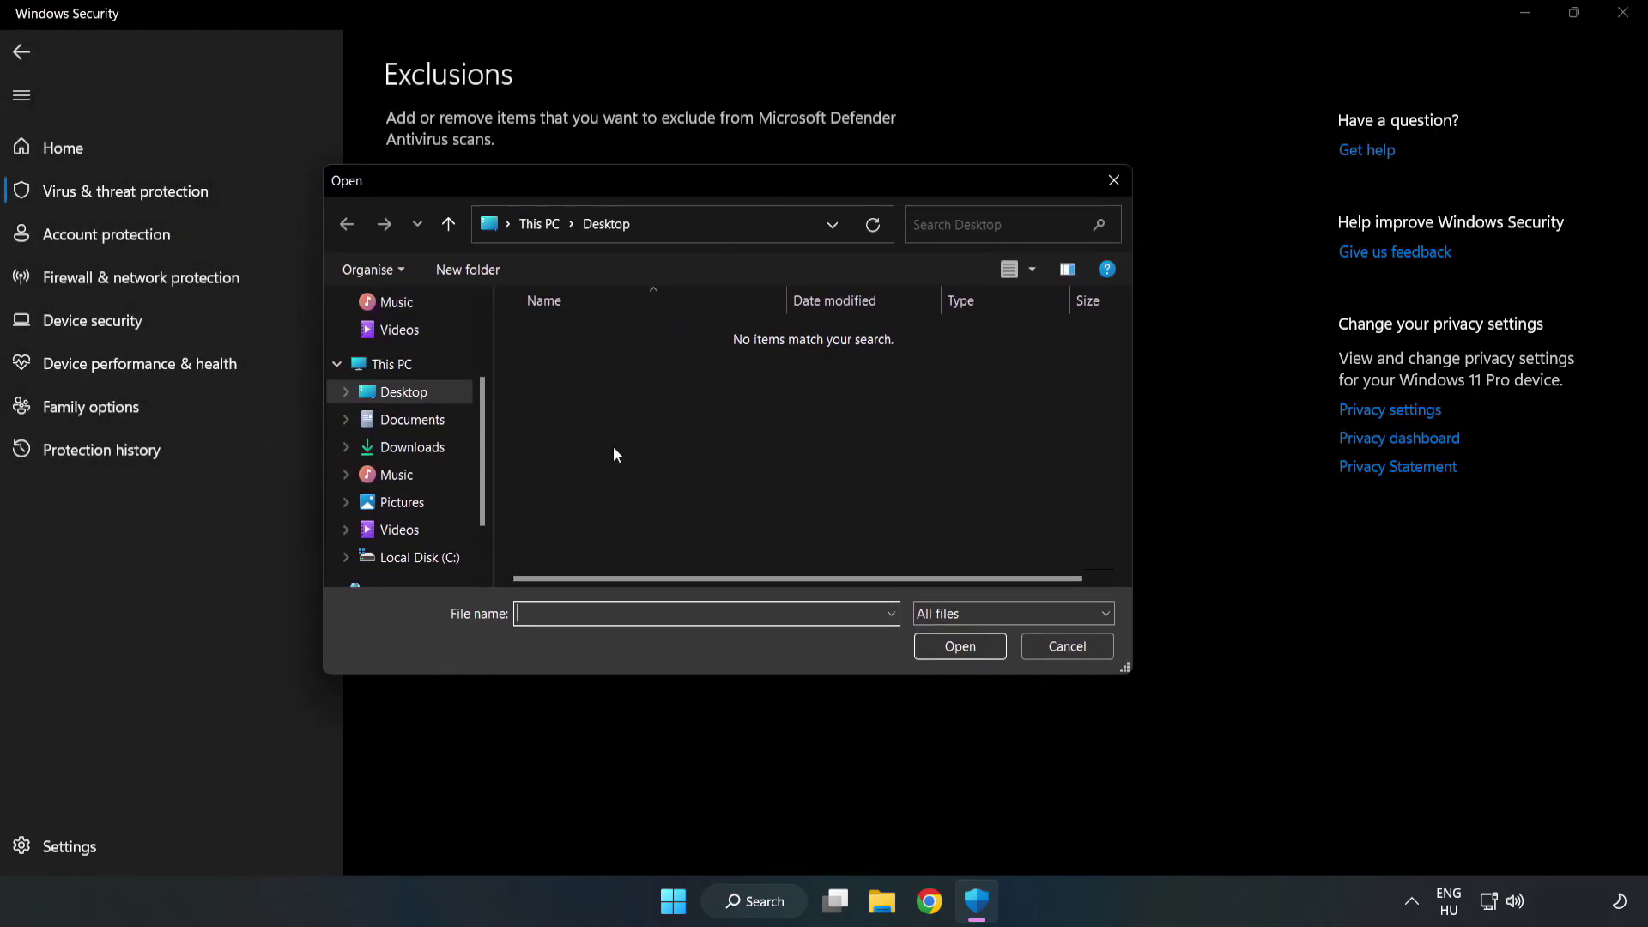
Exclude the NOT WORKING APP file from C:\Program Files (x86) and close Windows Security.
left_click(419, 556)
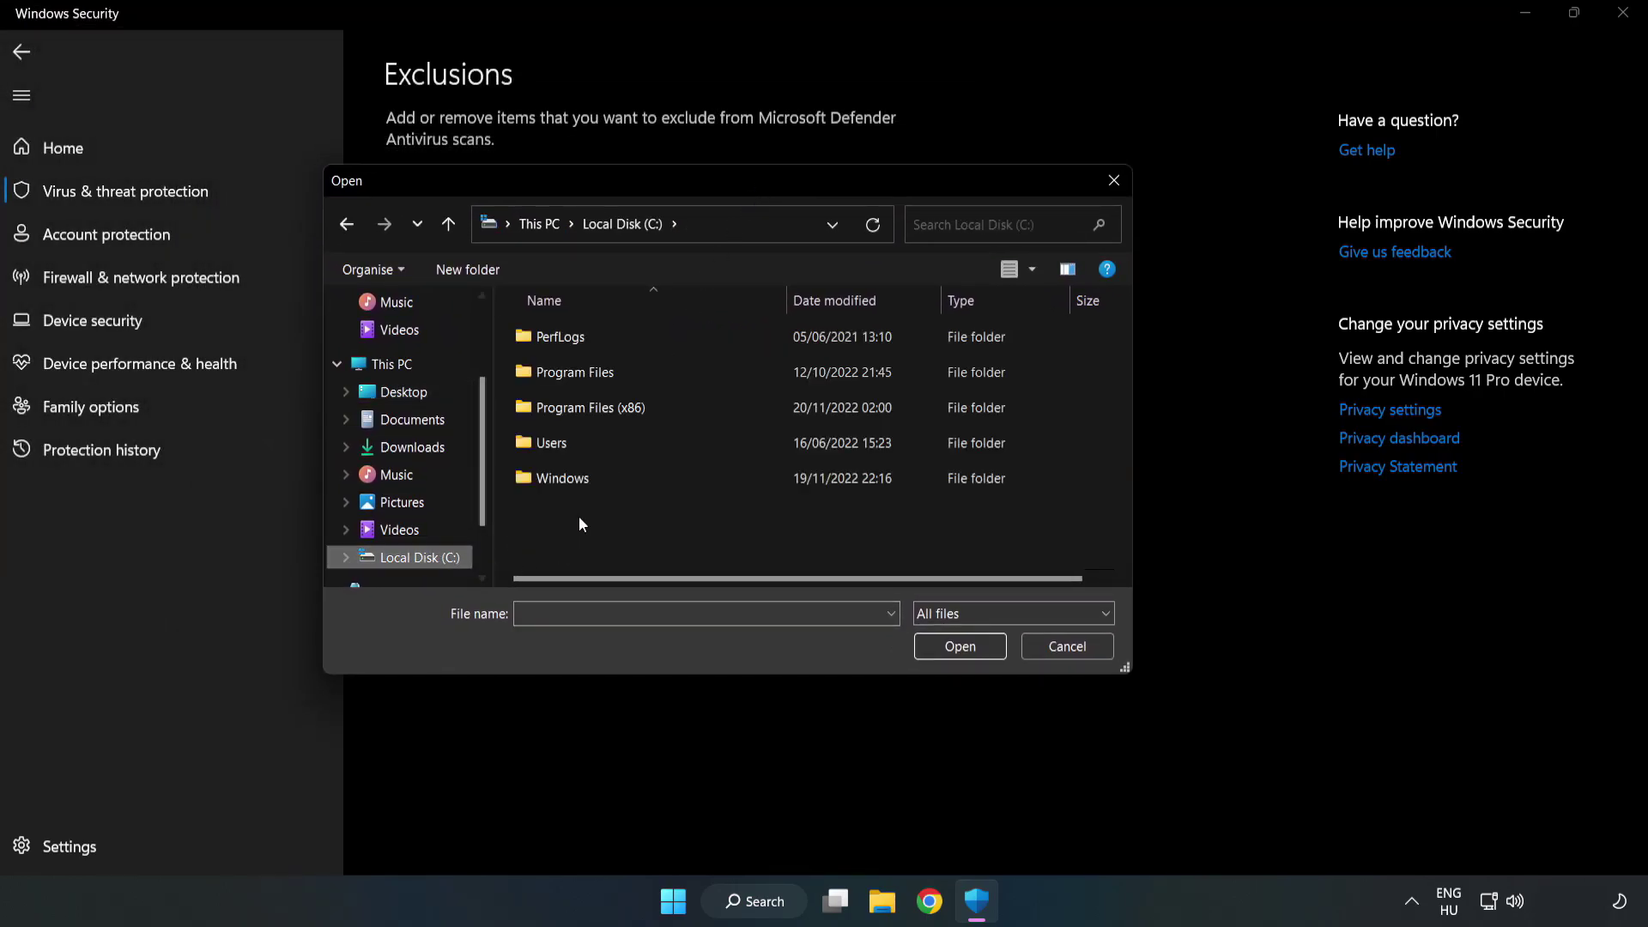
double_click(647, 409)
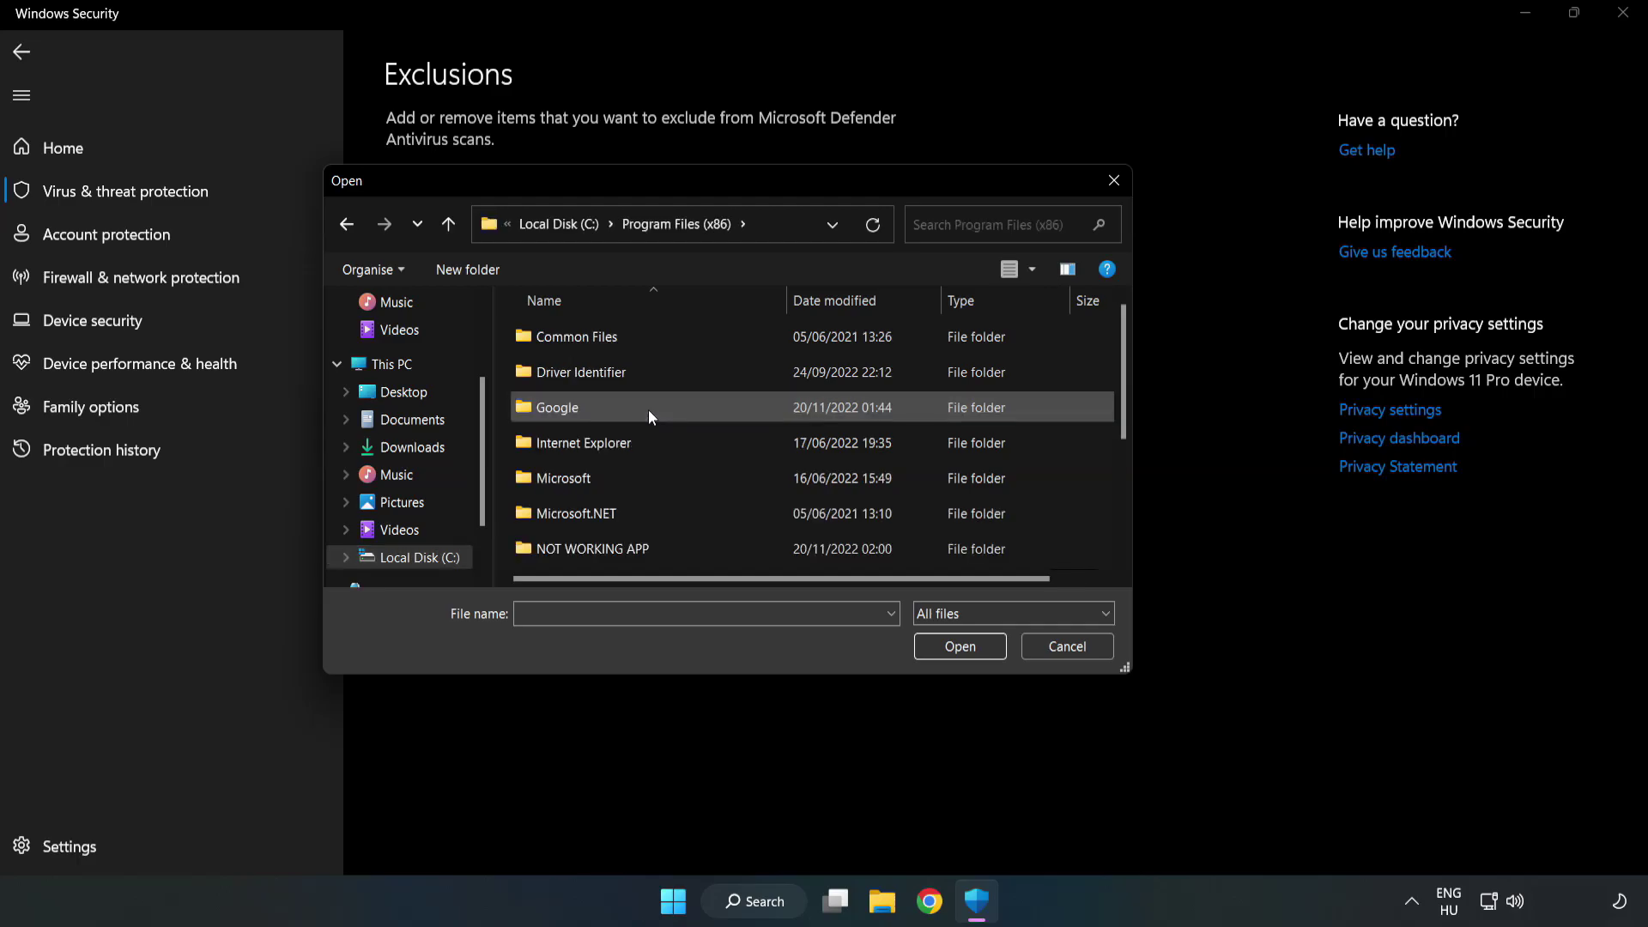
double_click(648, 545)
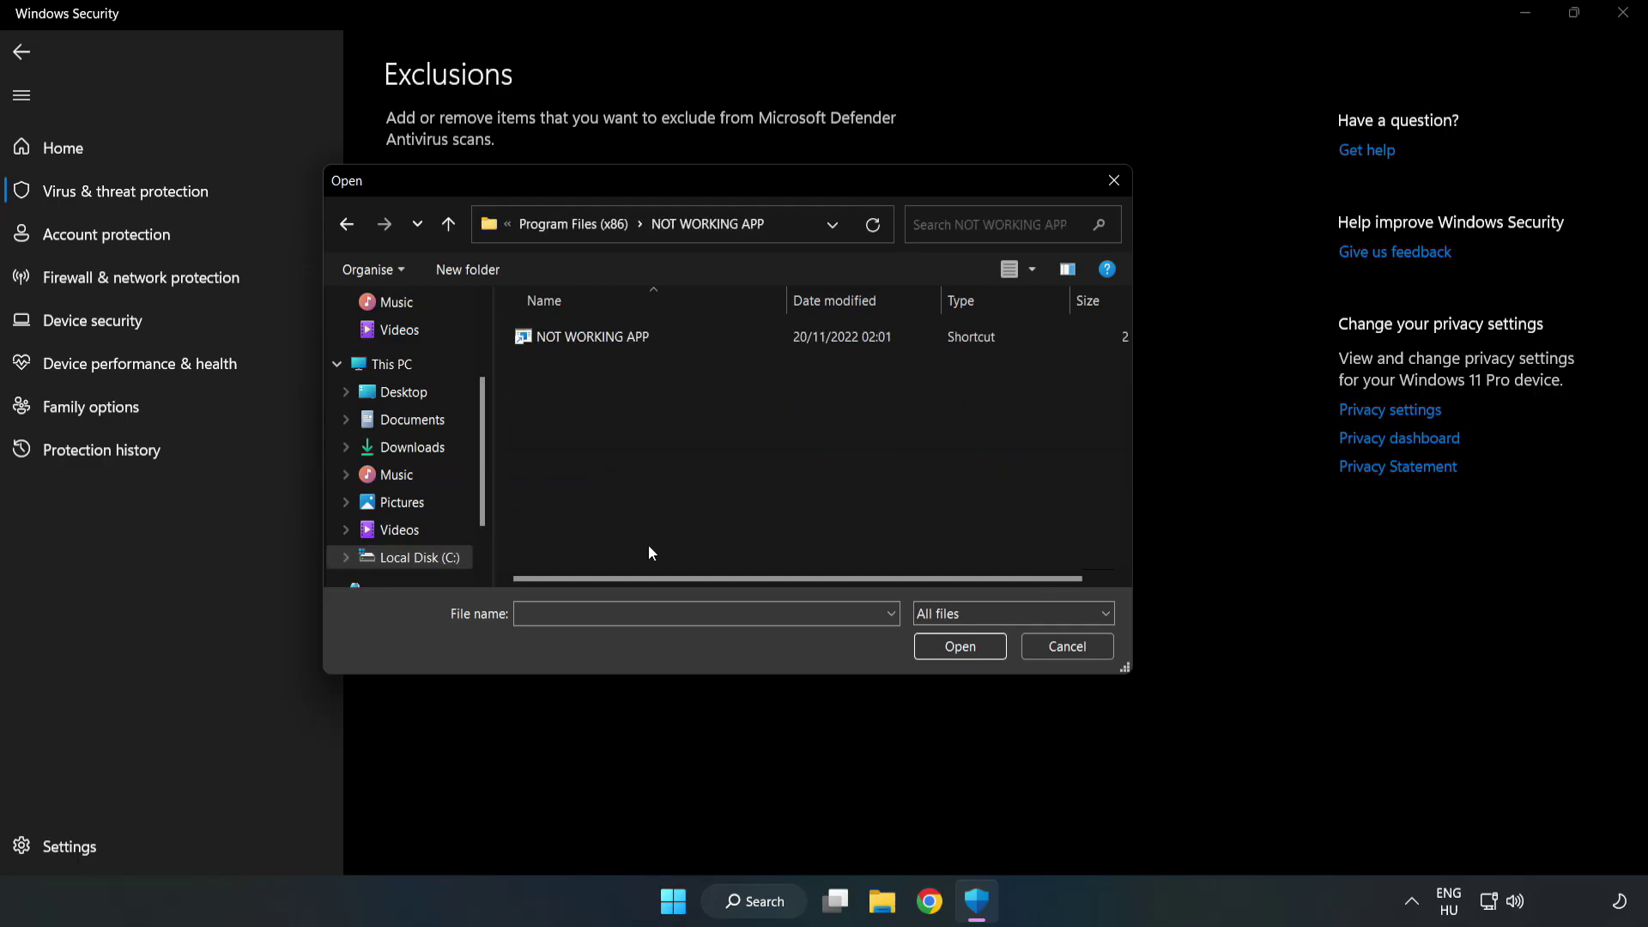
left_click(580, 337)
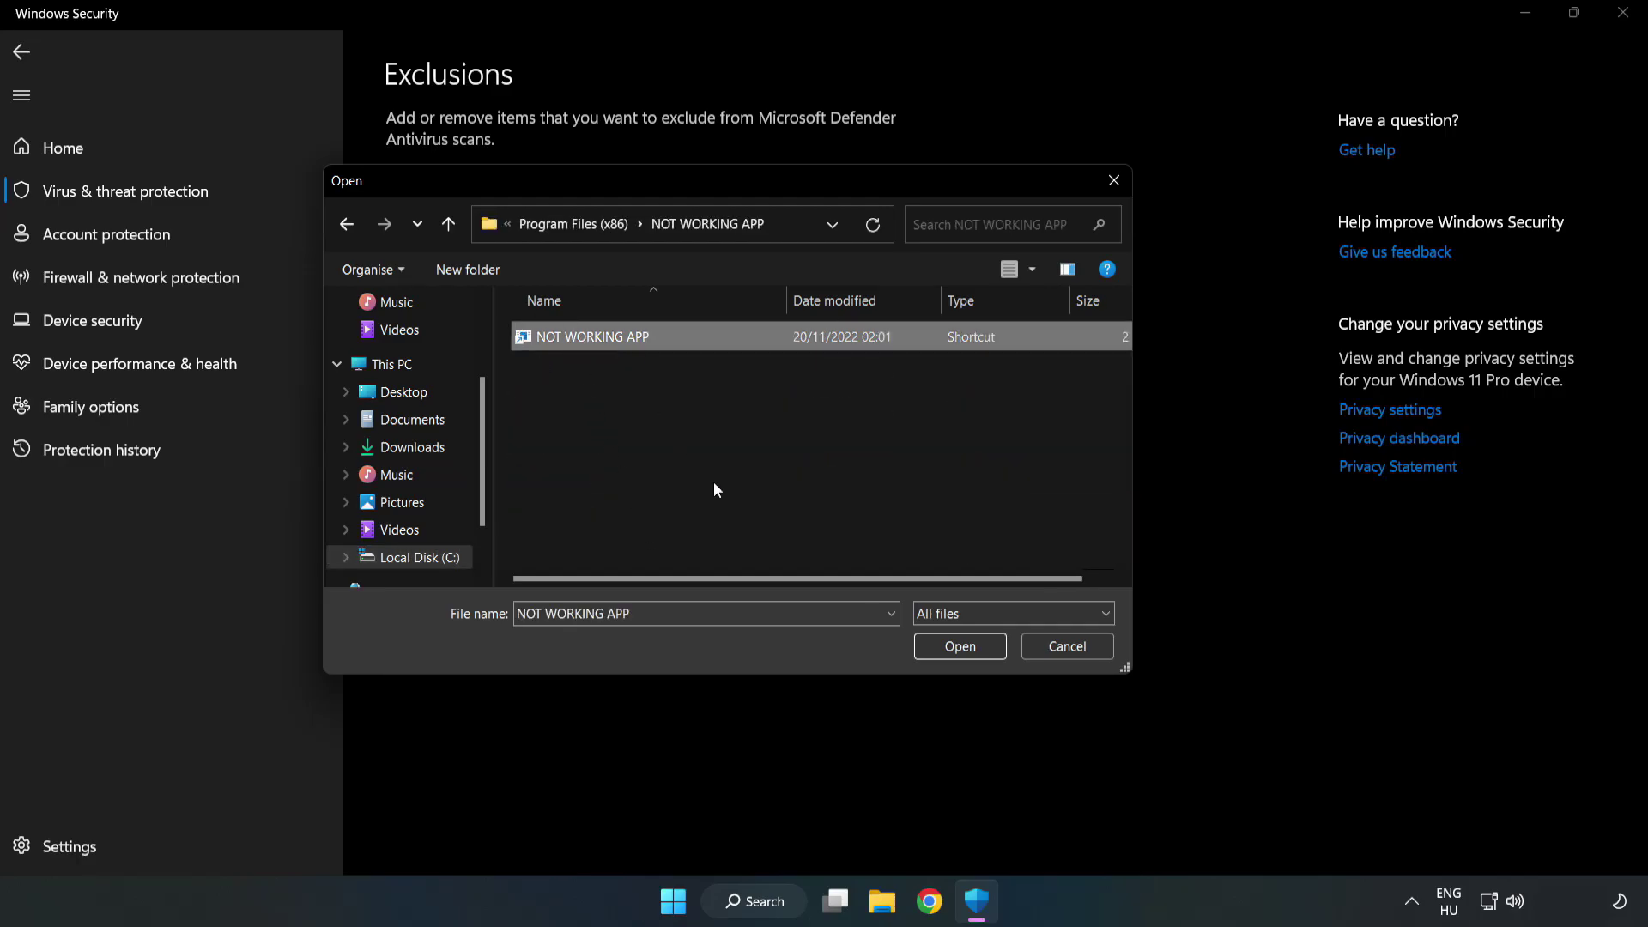
left_click(960, 649)
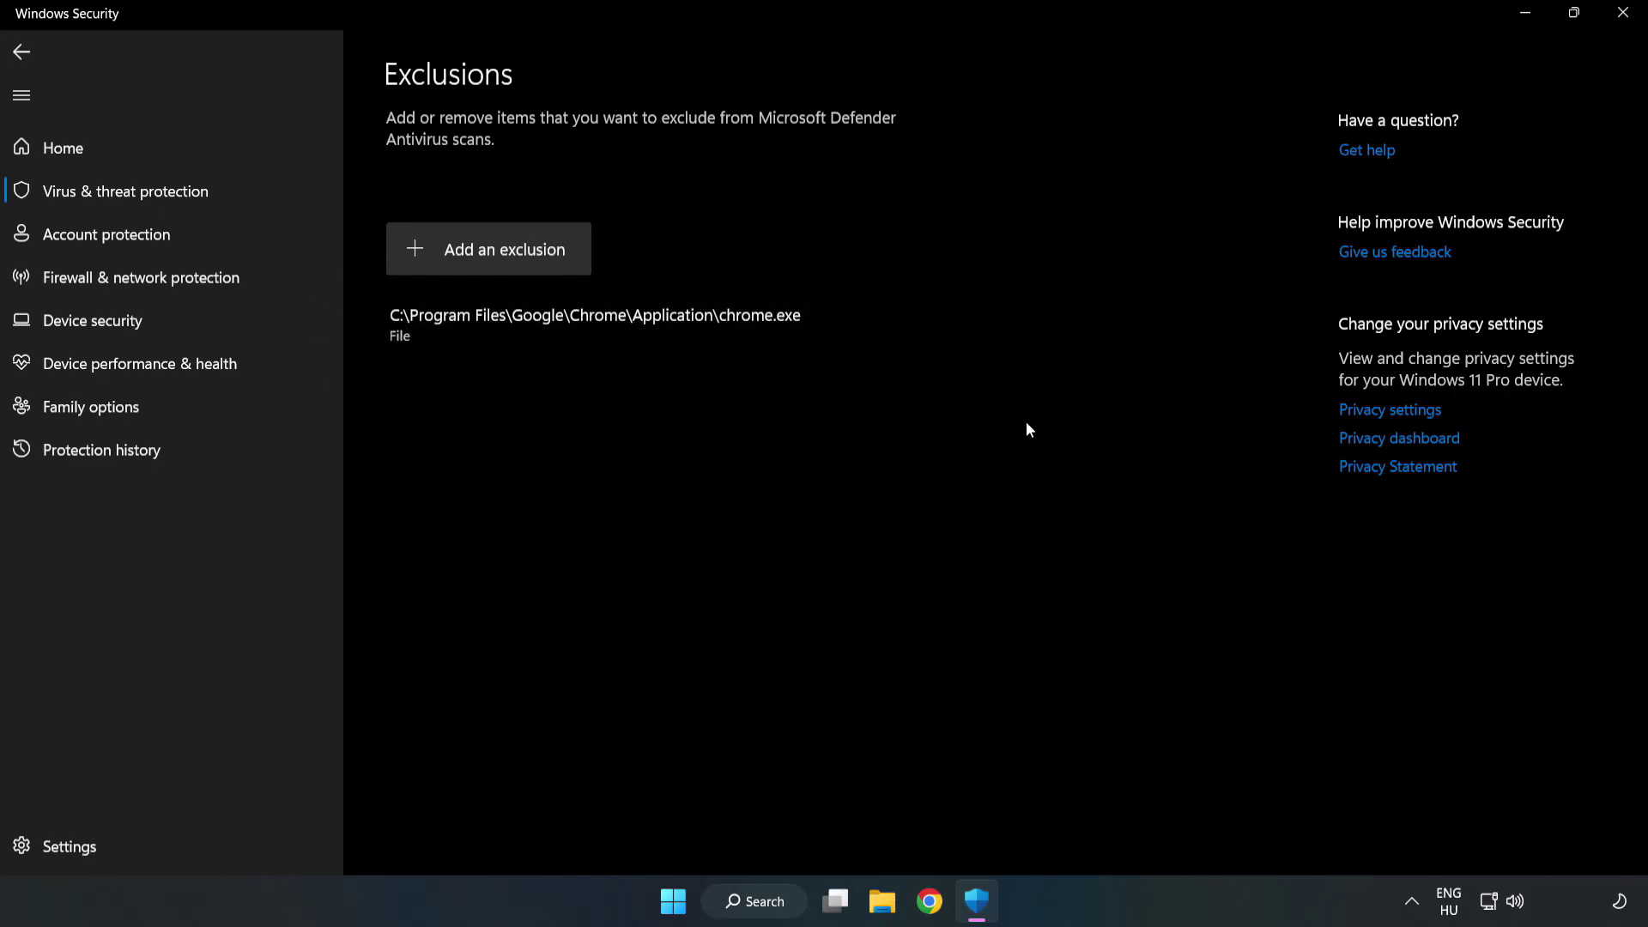
left_click(1622, 19)
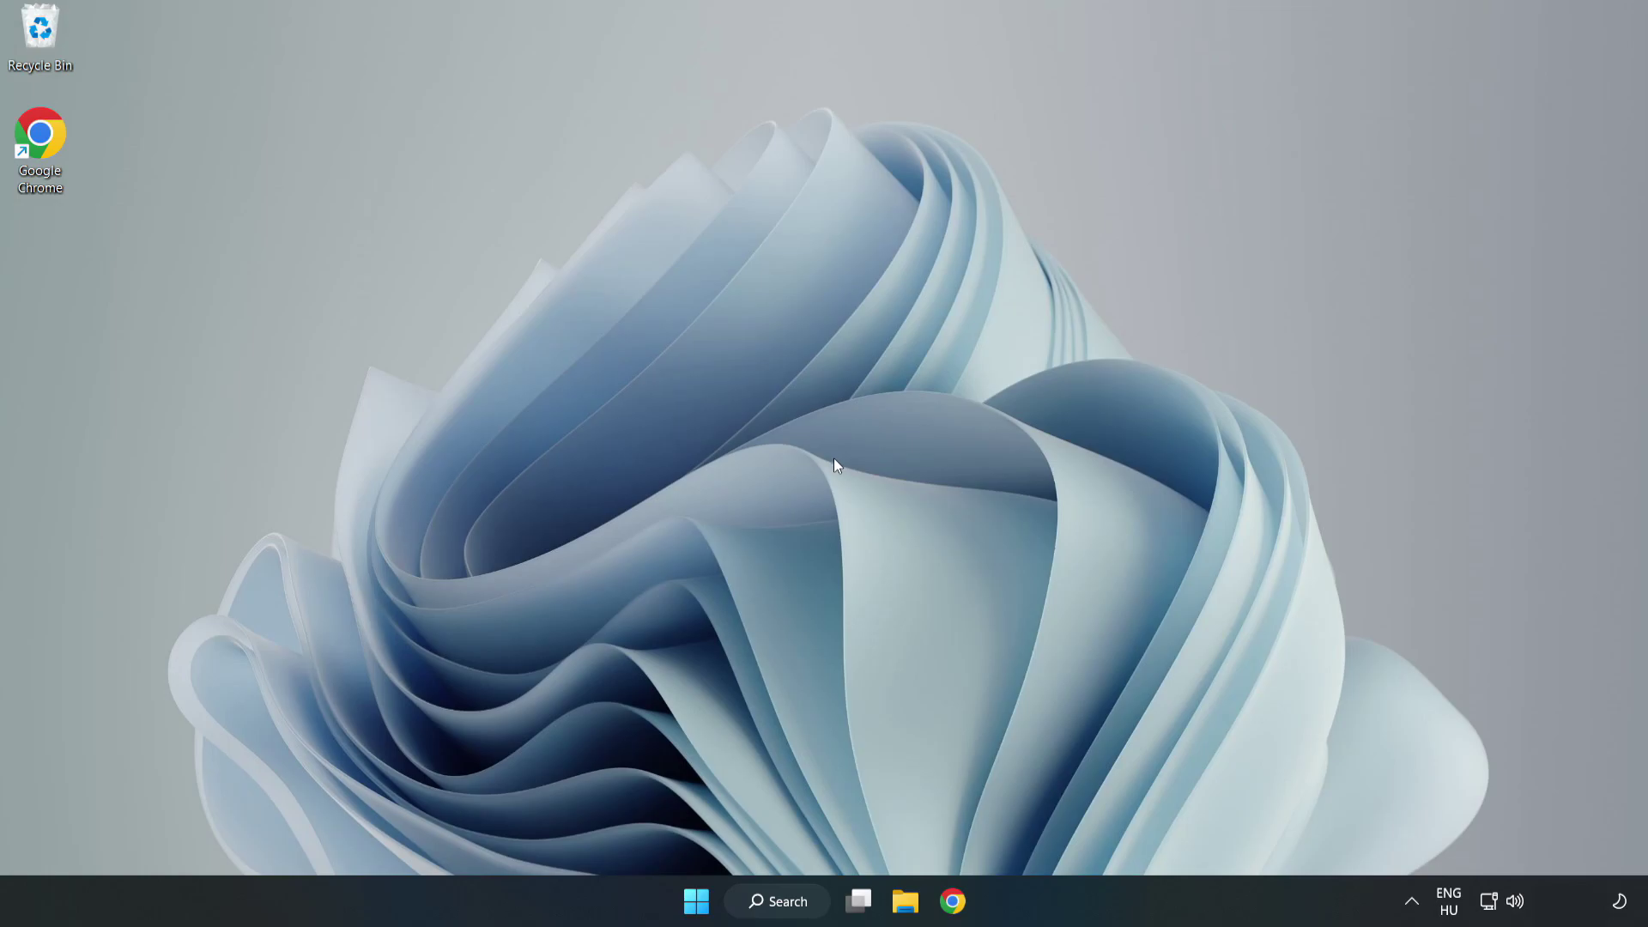
Show the Start menu power options to restart the PC.
left_click(696, 900)
left_click(1099, 825)
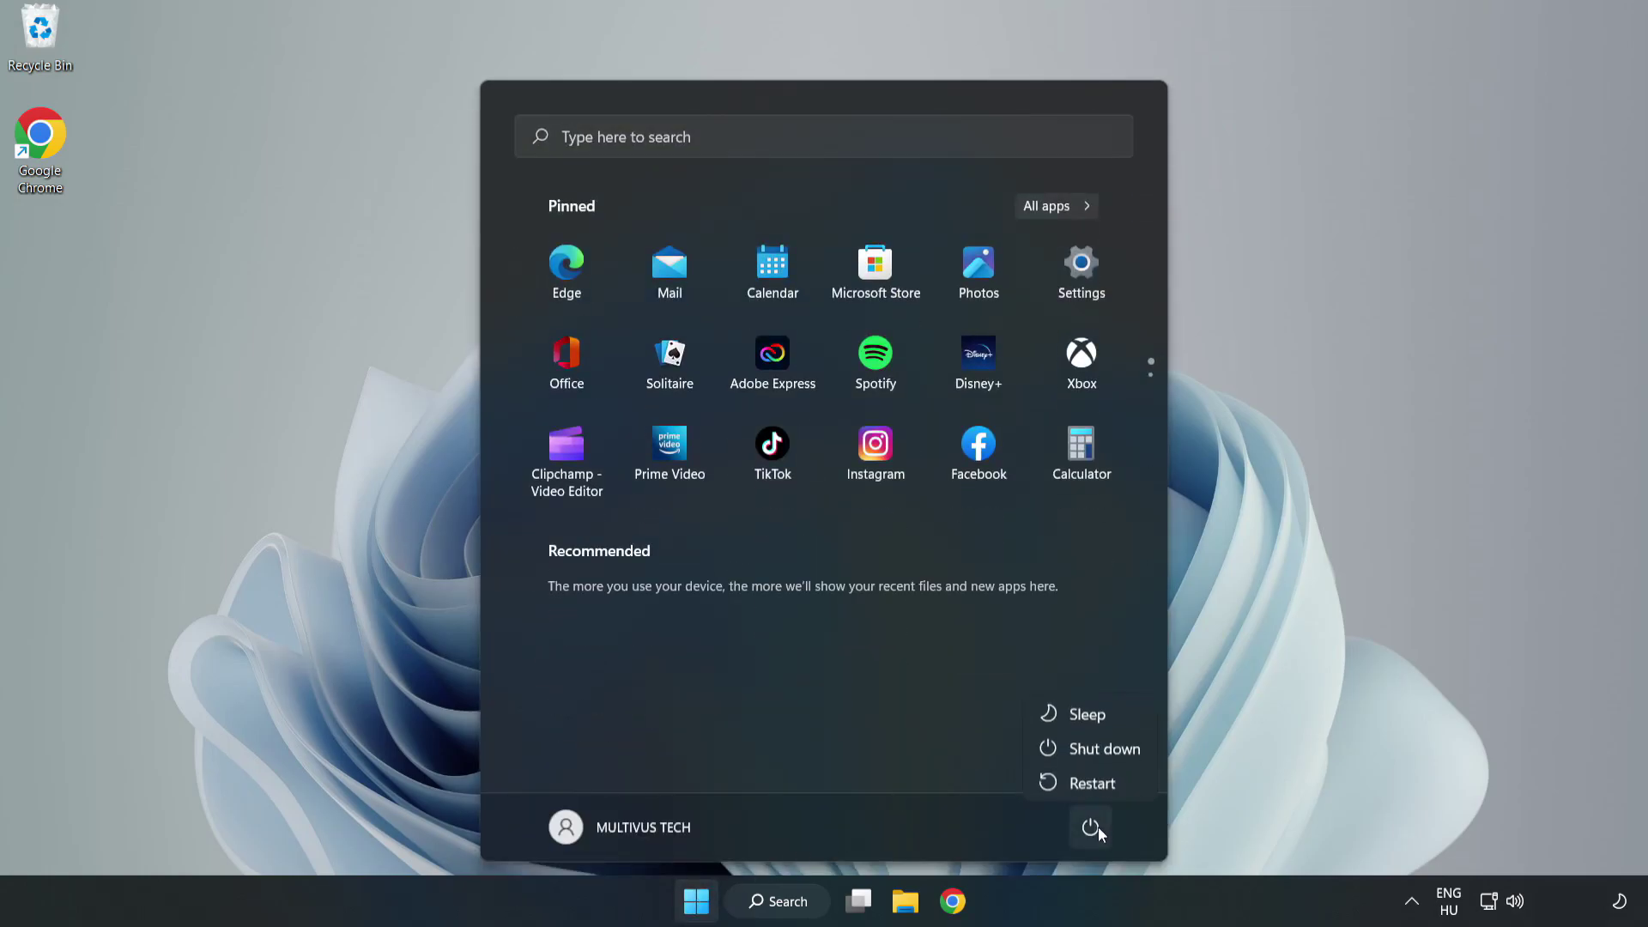